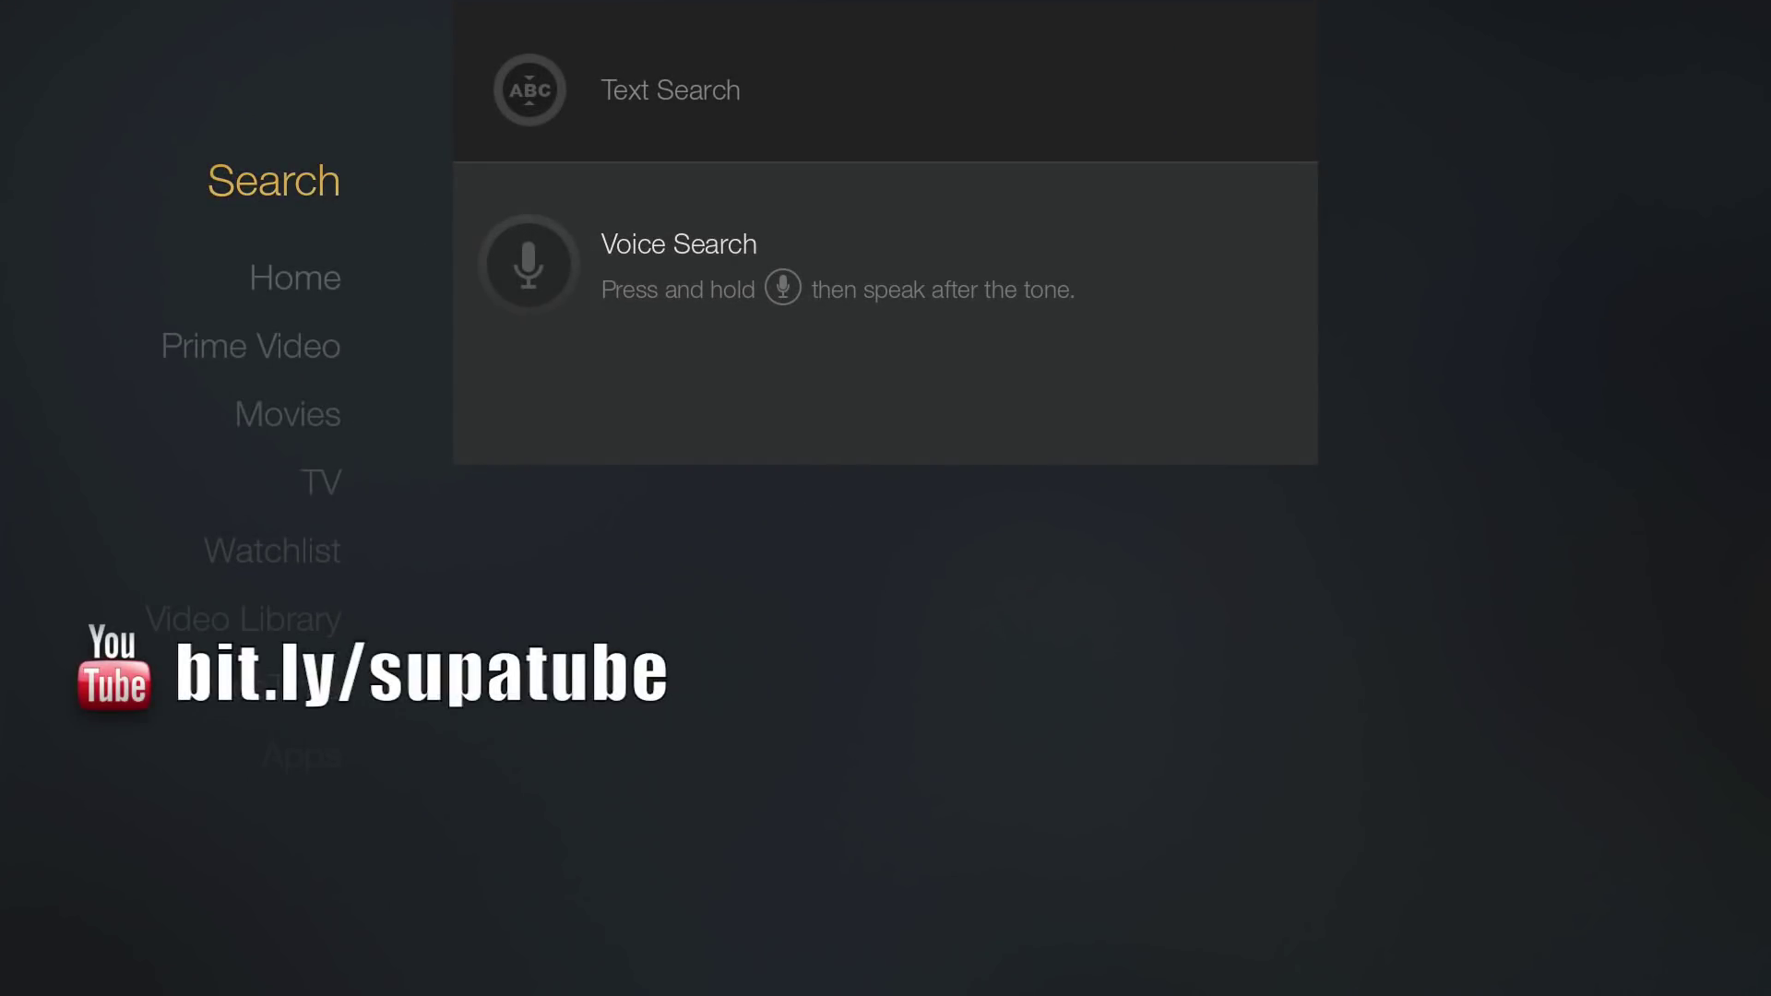
# Go down to Apps and browse the installed apps grid, including the bottom row
pyautogui.press('Down')
pyautogui.press('Down')
pyautogui.press('Down')
pyautogui.press('Down')
pyautogui.press('Down')
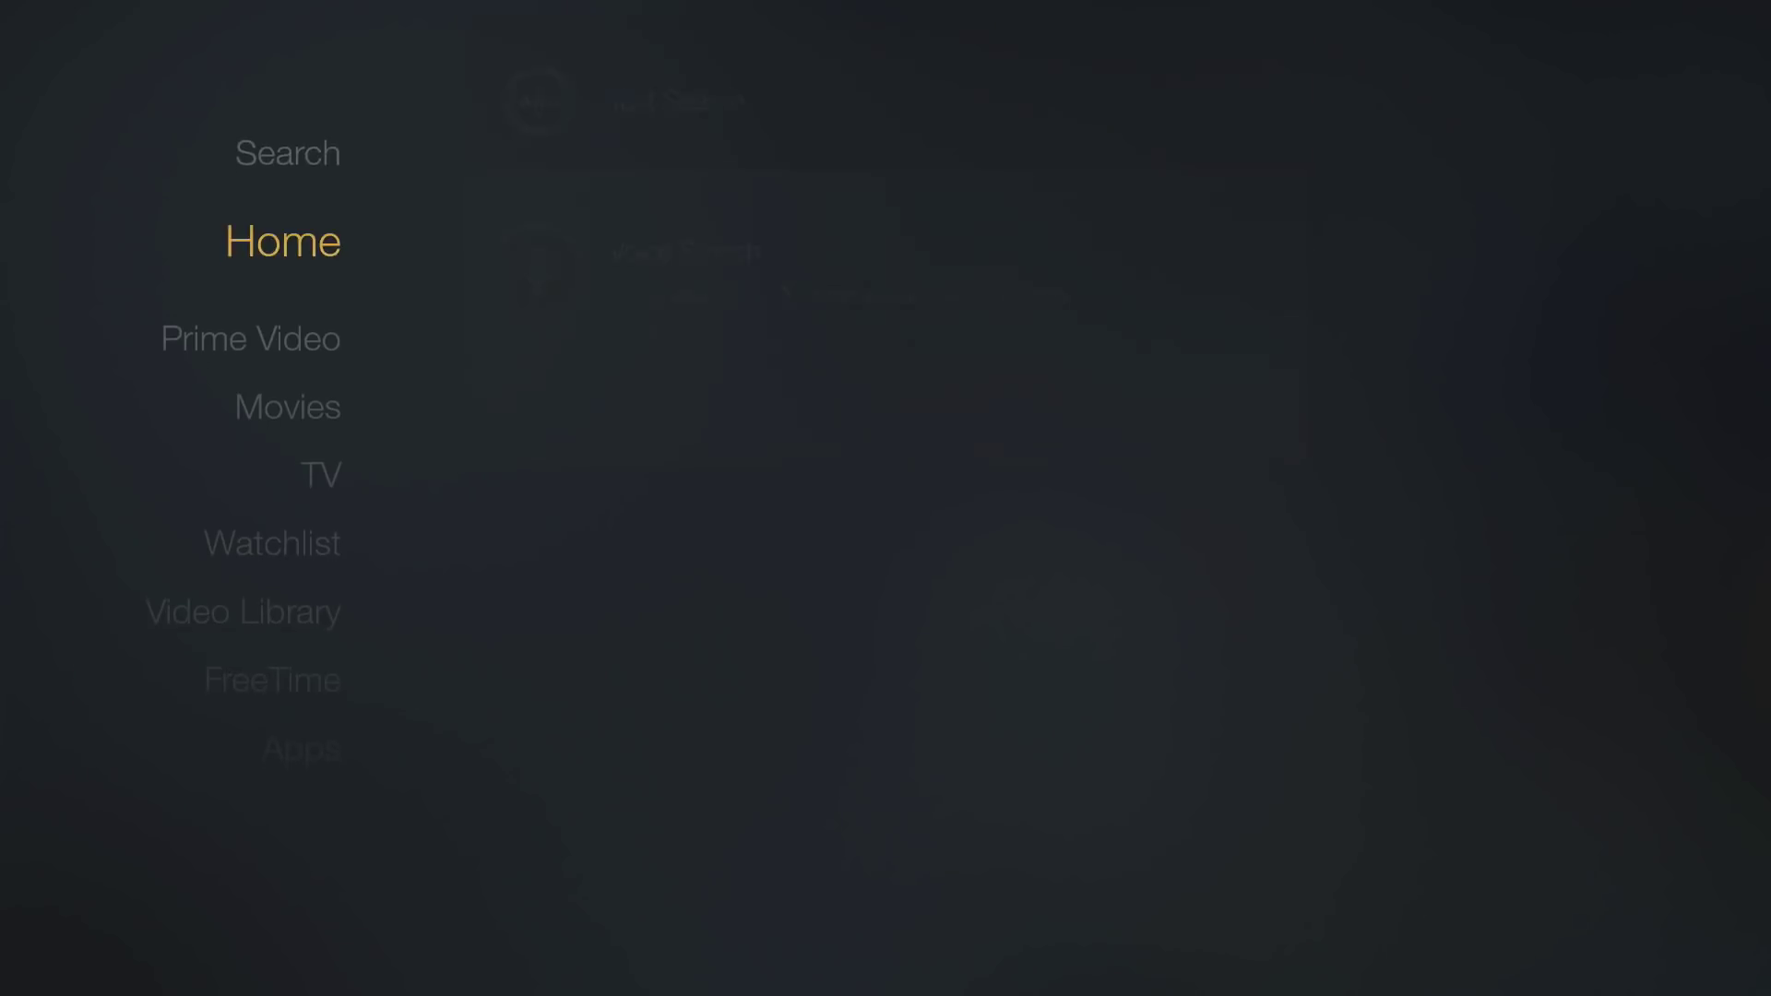
pyautogui.press('Down')
pyautogui.press('Down')
pyautogui.press('Down')
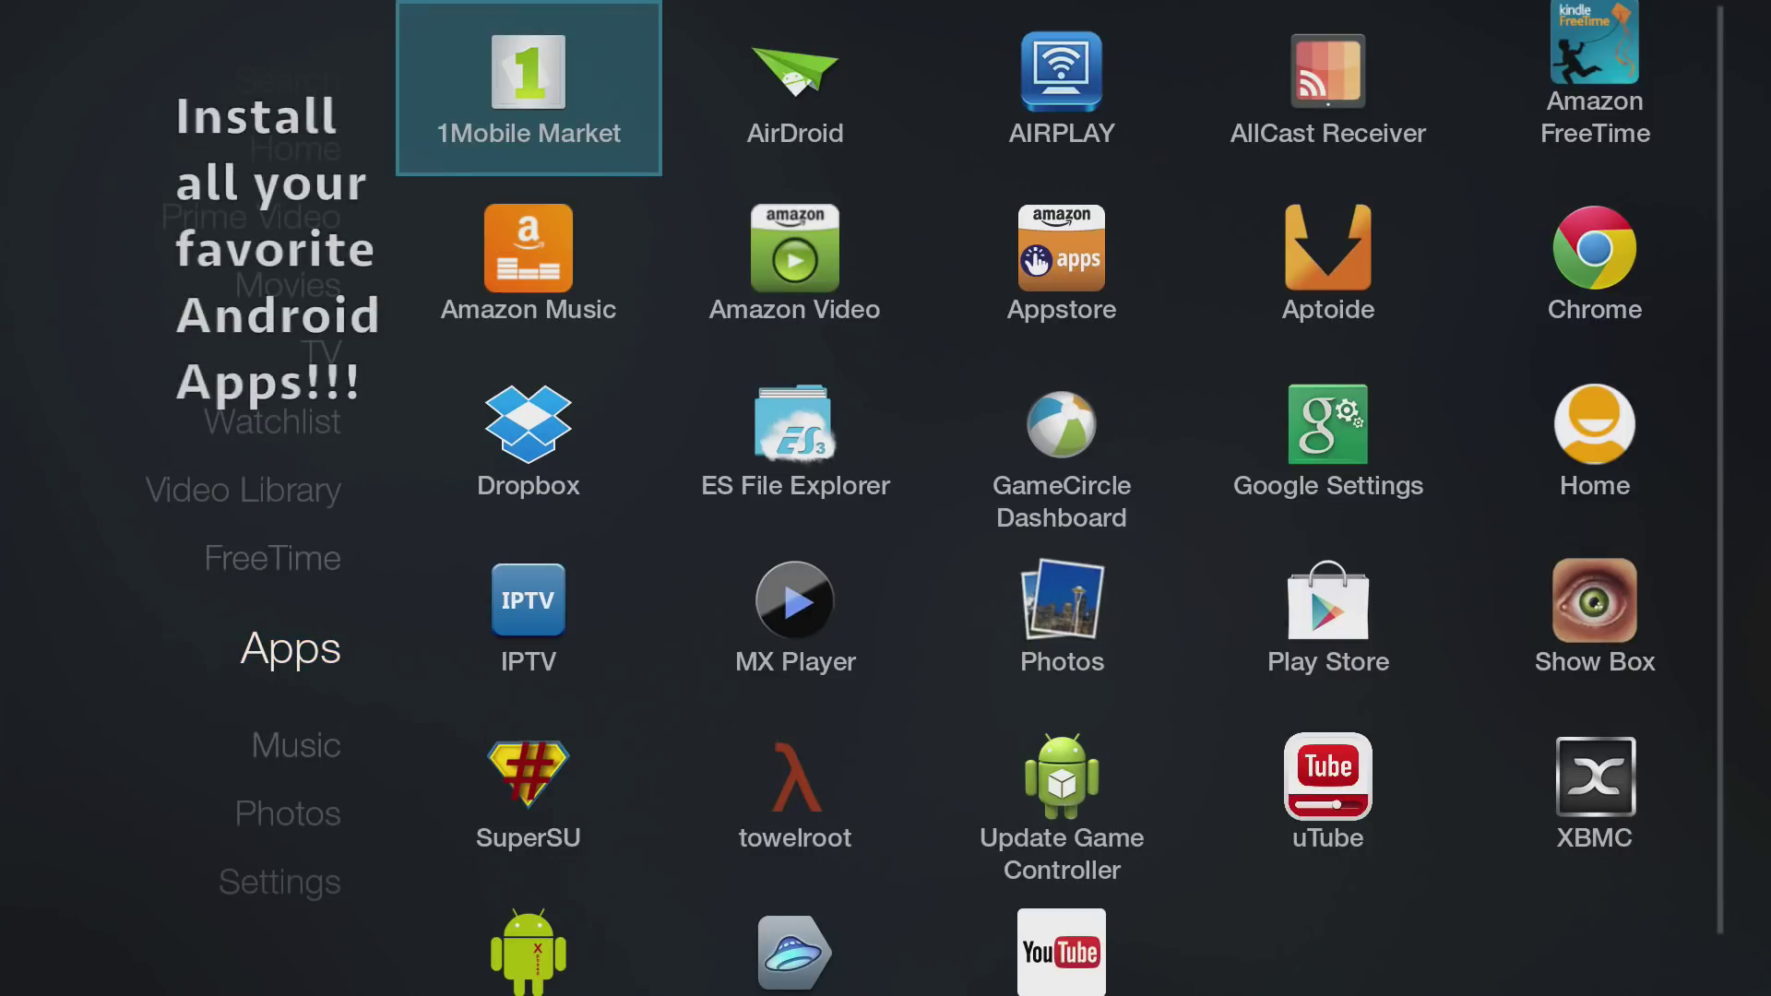
pyautogui.press('Right')
pyautogui.press('Right')
pyautogui.press('Down')
pyautogui.press('Down')
pyautogui.press('Down')
pyautogui.press('Down')
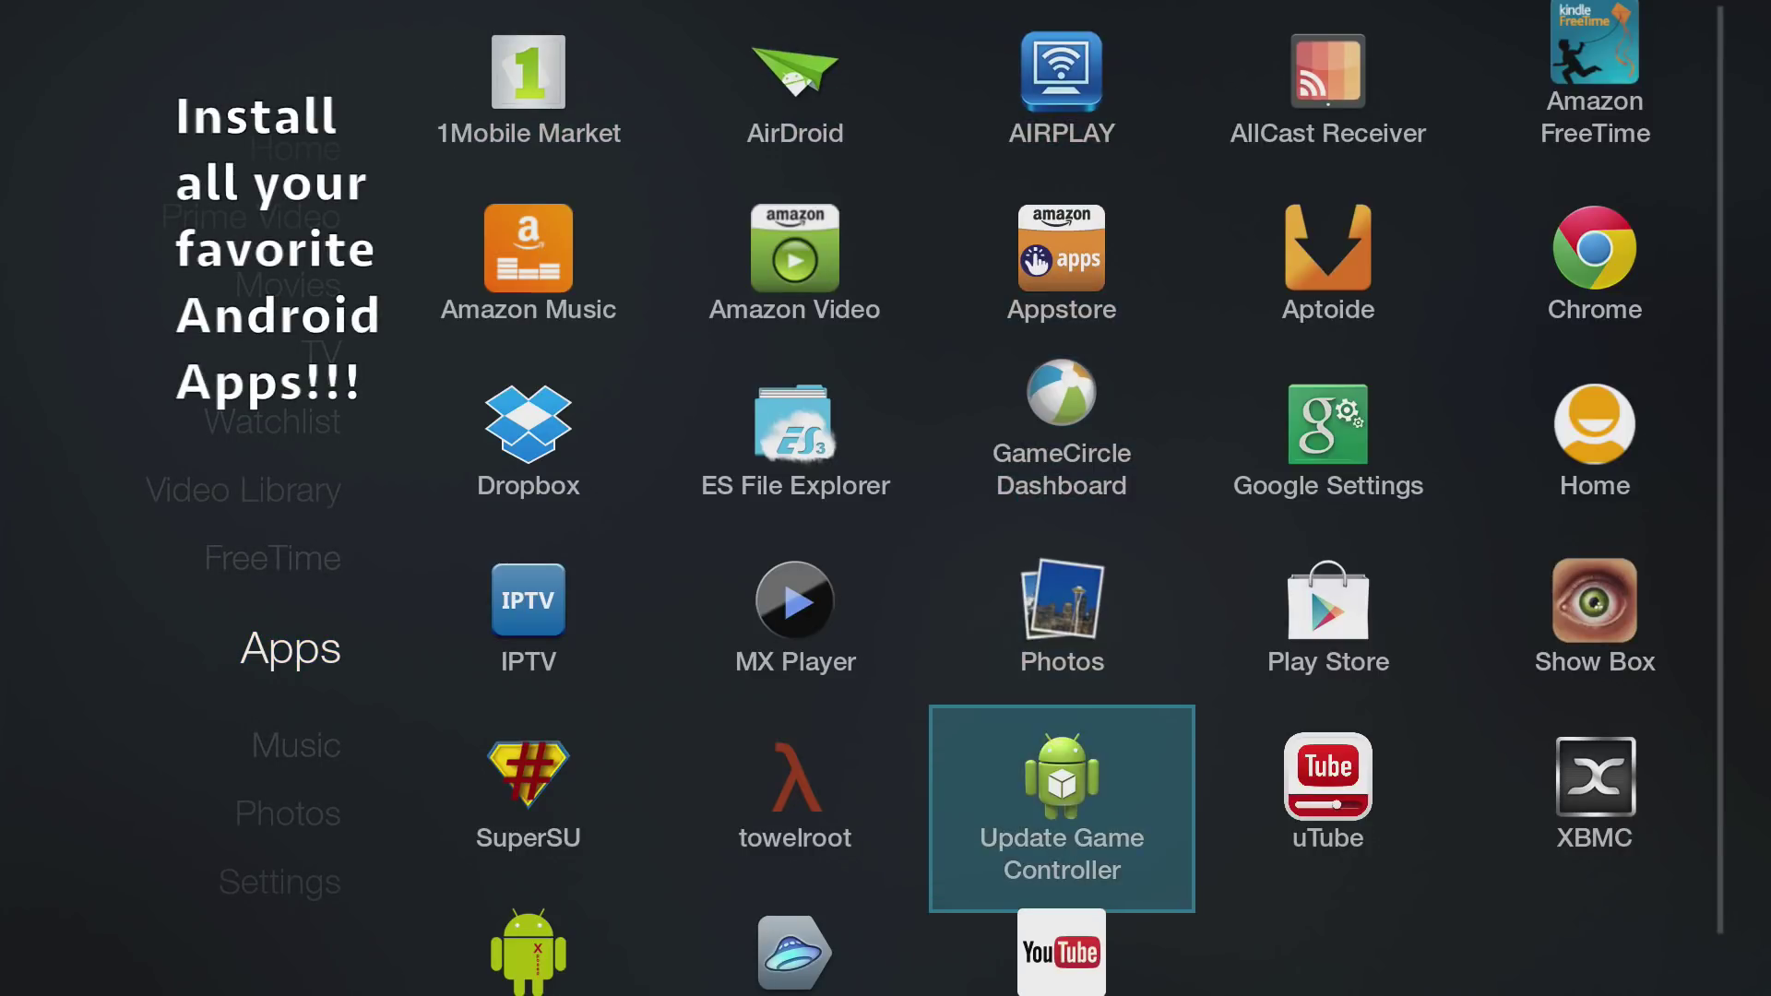
pyautogui.press('Right')
pyautogui.press('Right')
pyautogui.press('Up')
pyautogui.press('Left')
pyautogui.press('Left')
pyautogui.press('Left')
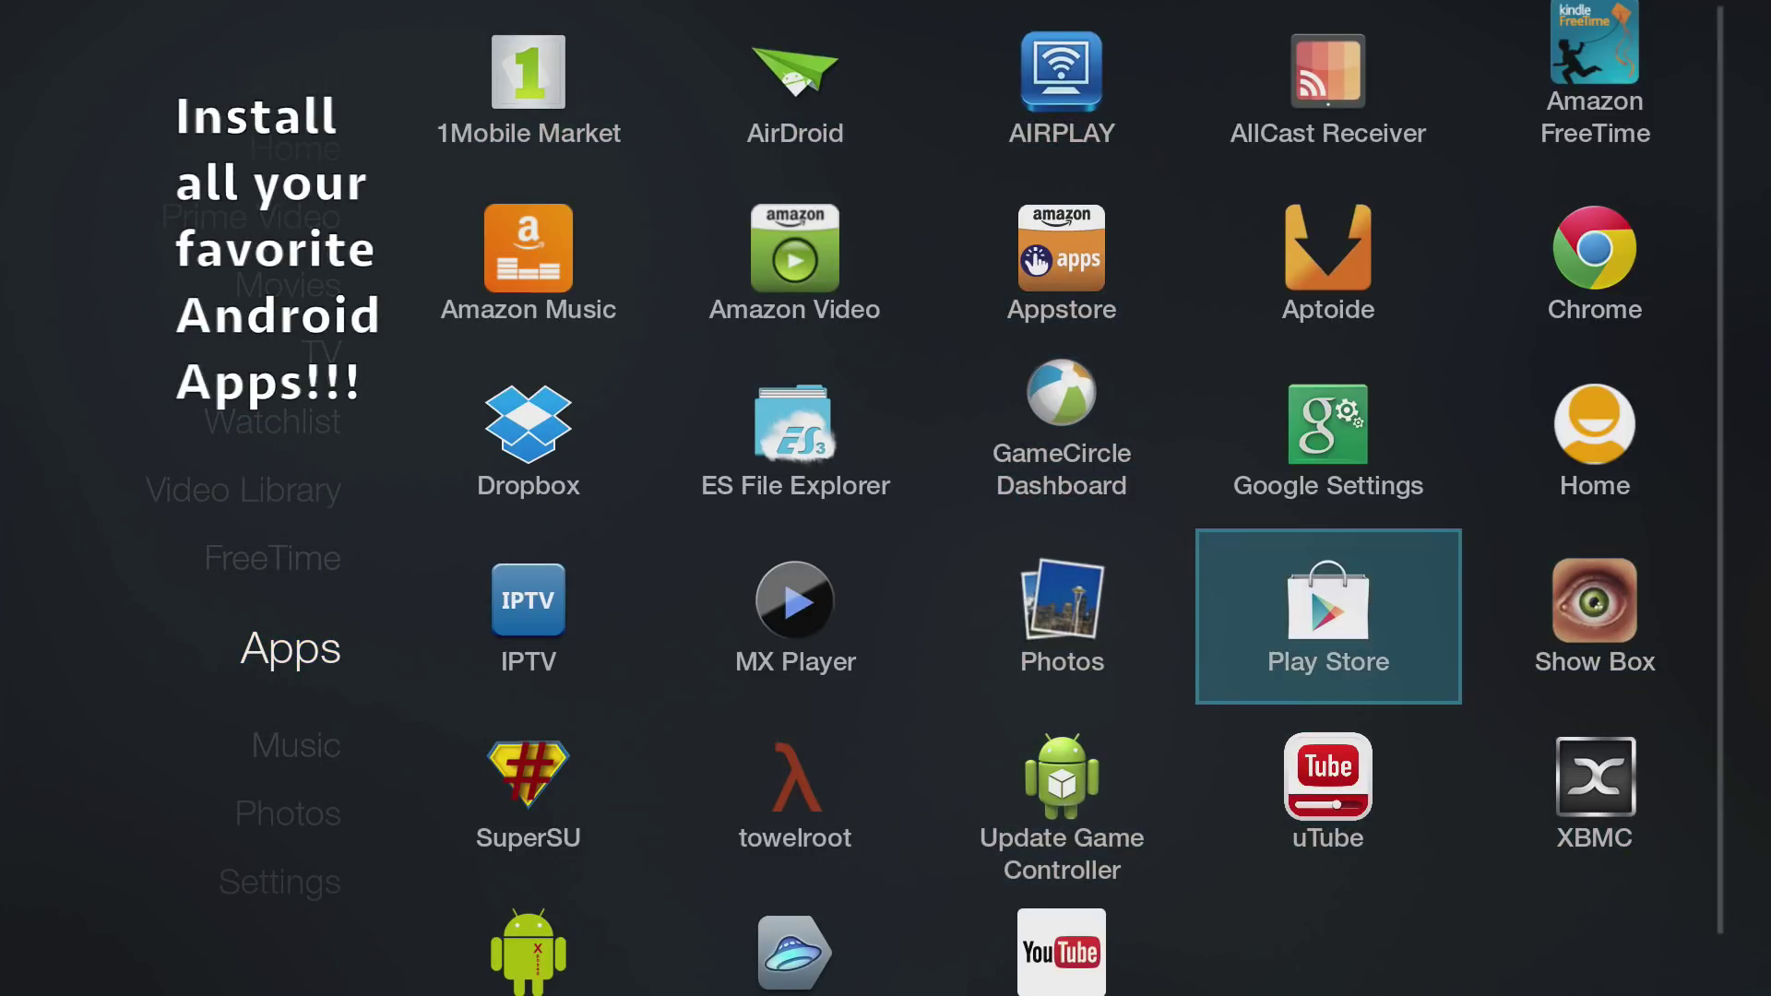
pyautogui.press('Down')
pyautogui.press('Down')
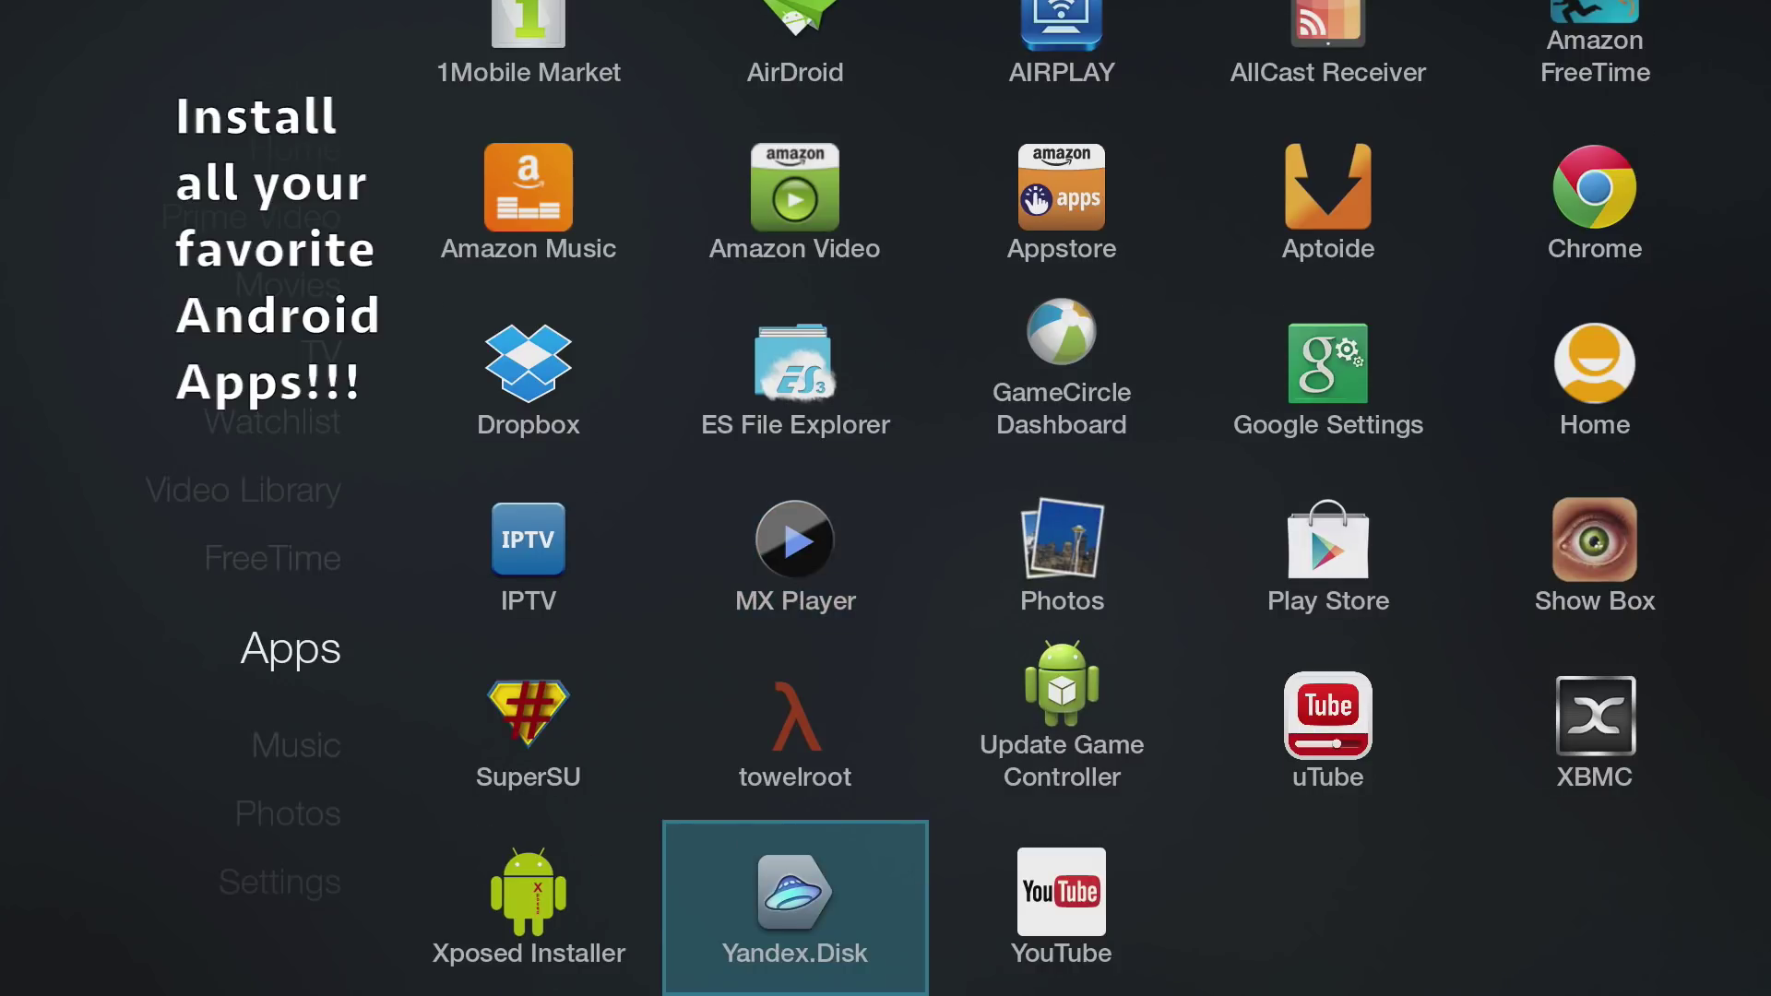
# Return to the first app, back out to the side menu and move down to Settings
pyautogui.press('Up')
pyautogui.press('Up')
pyautogui.press('Up')
pyautogui.press('Up')
pyautogui.press('Left')
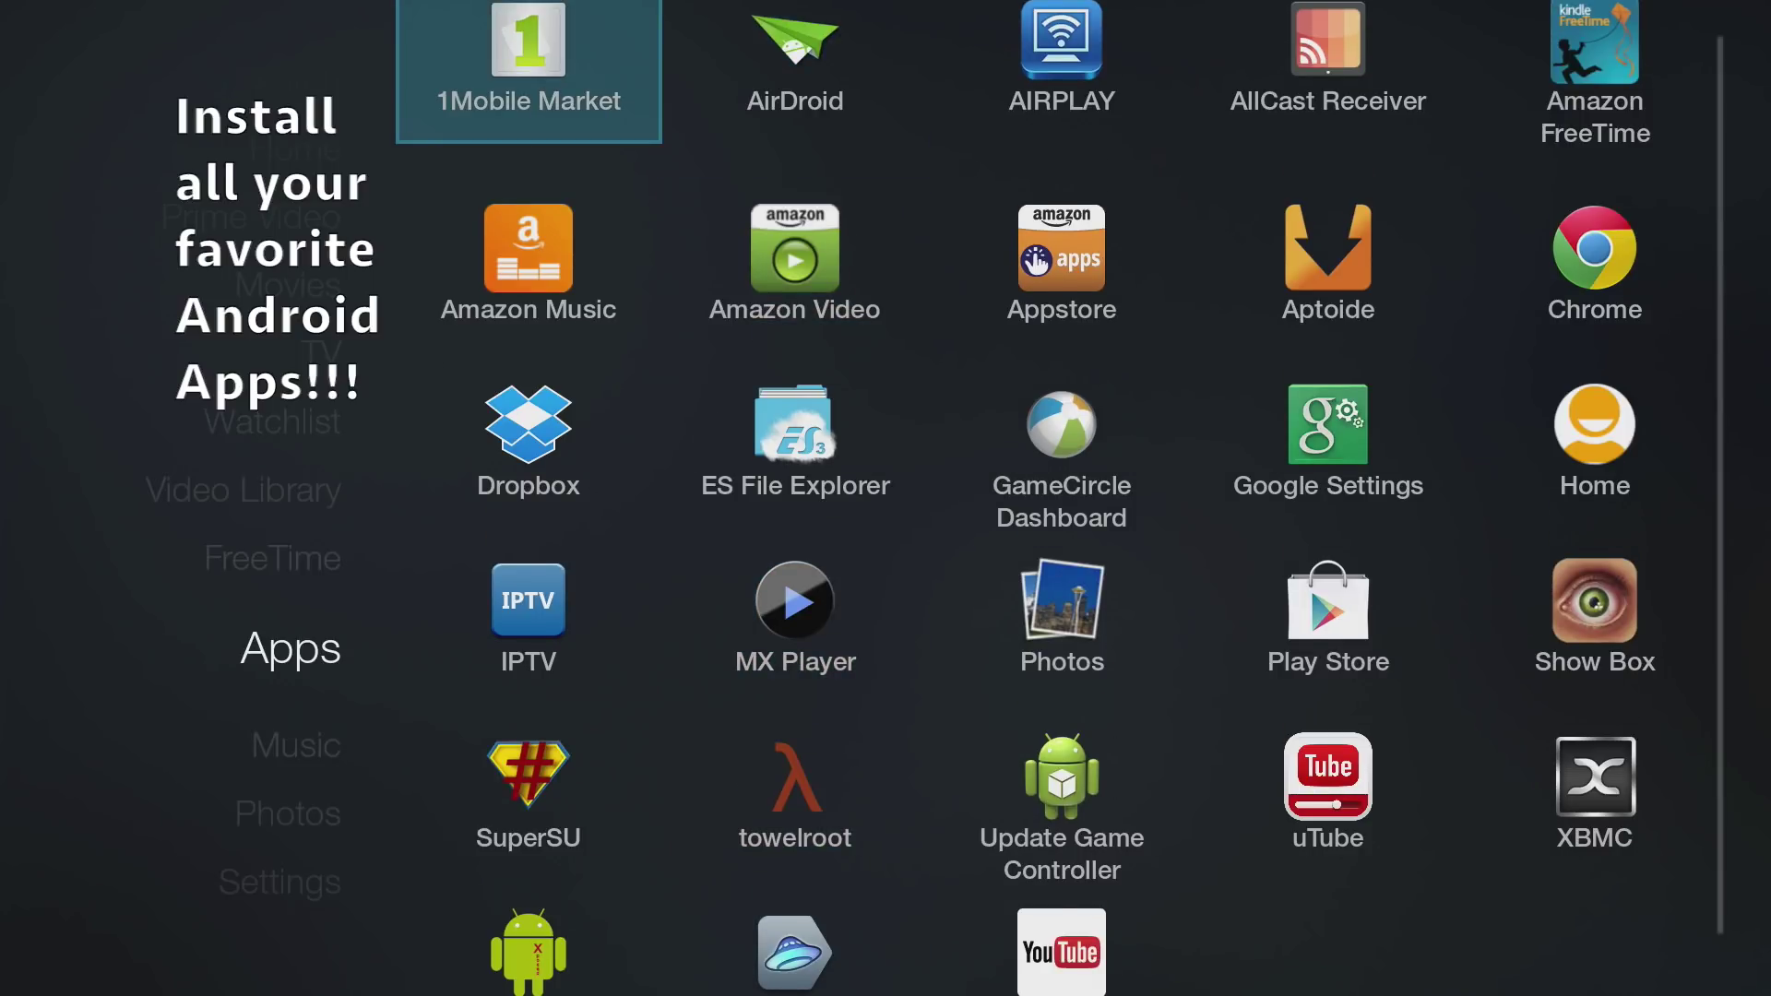
pyautogui.press('Left')
pyautogui.press('Down')
pyautogui.press('Down')
pyautogui.press('Down')
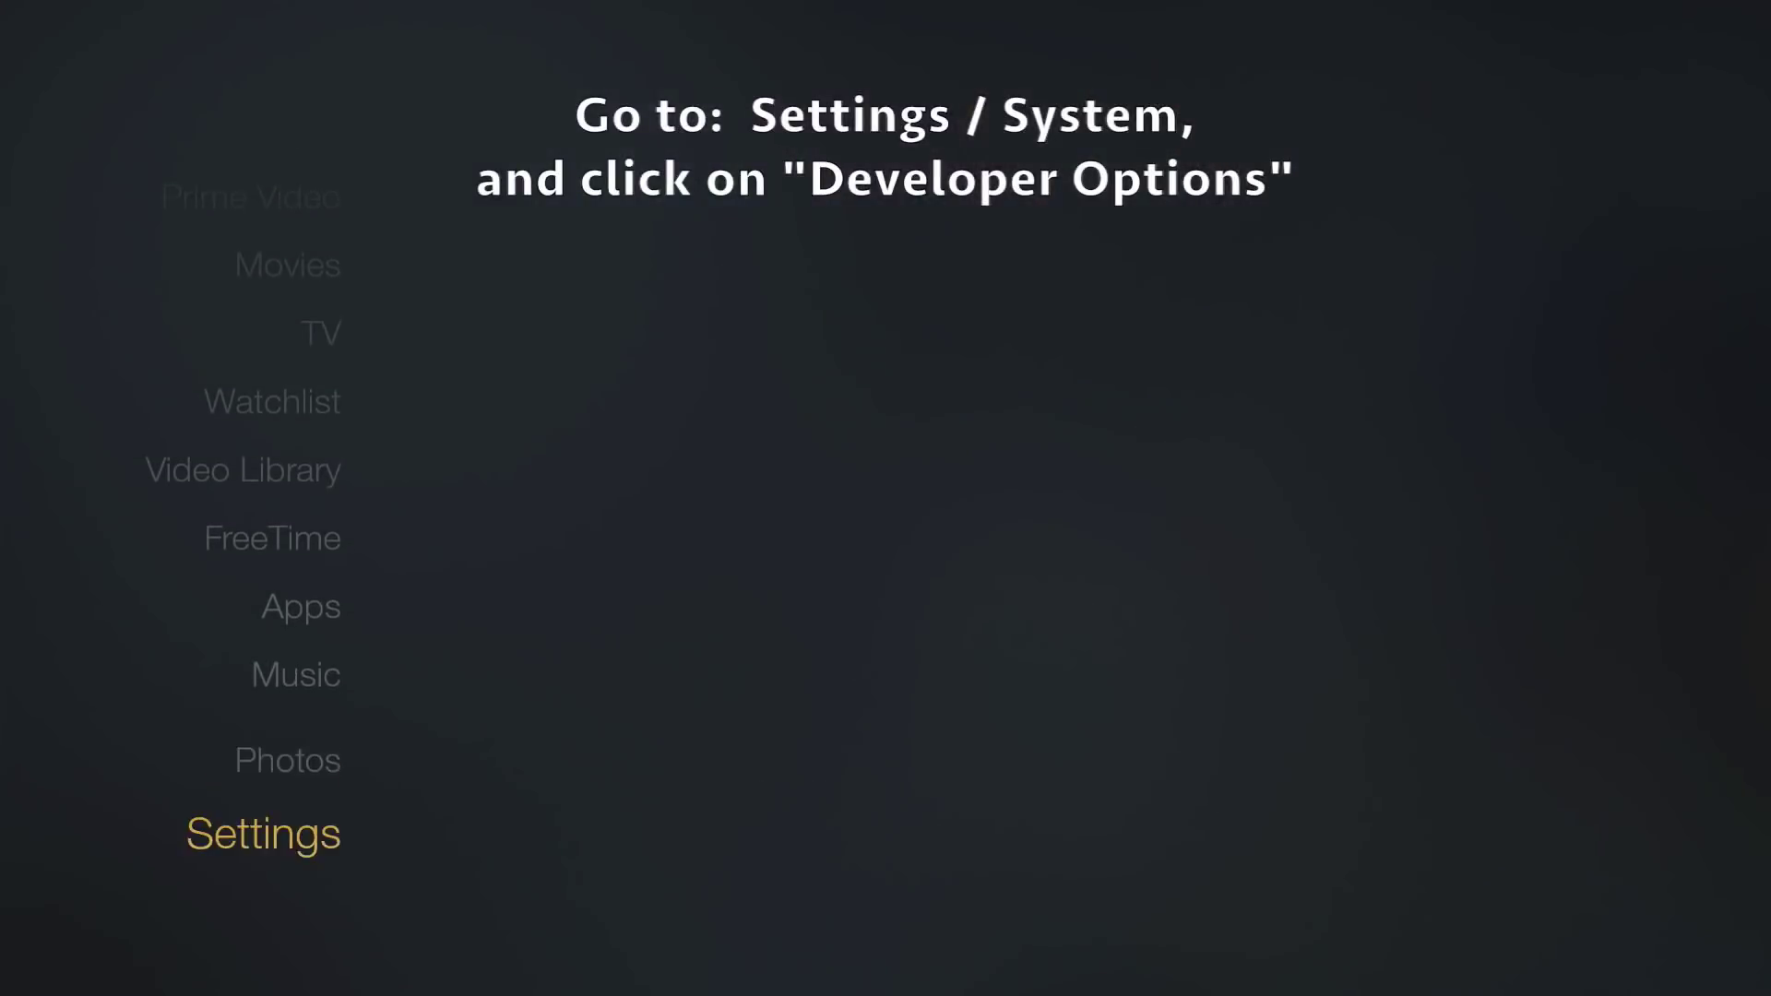
# Open the System settings list and move through it to Developer Options, then up toward About
pyautogui.press('Right')
pyautogui.press('Right')
pyautogui.press('Right')
pyautogui.press('Right')
pyautogui.press('Right')
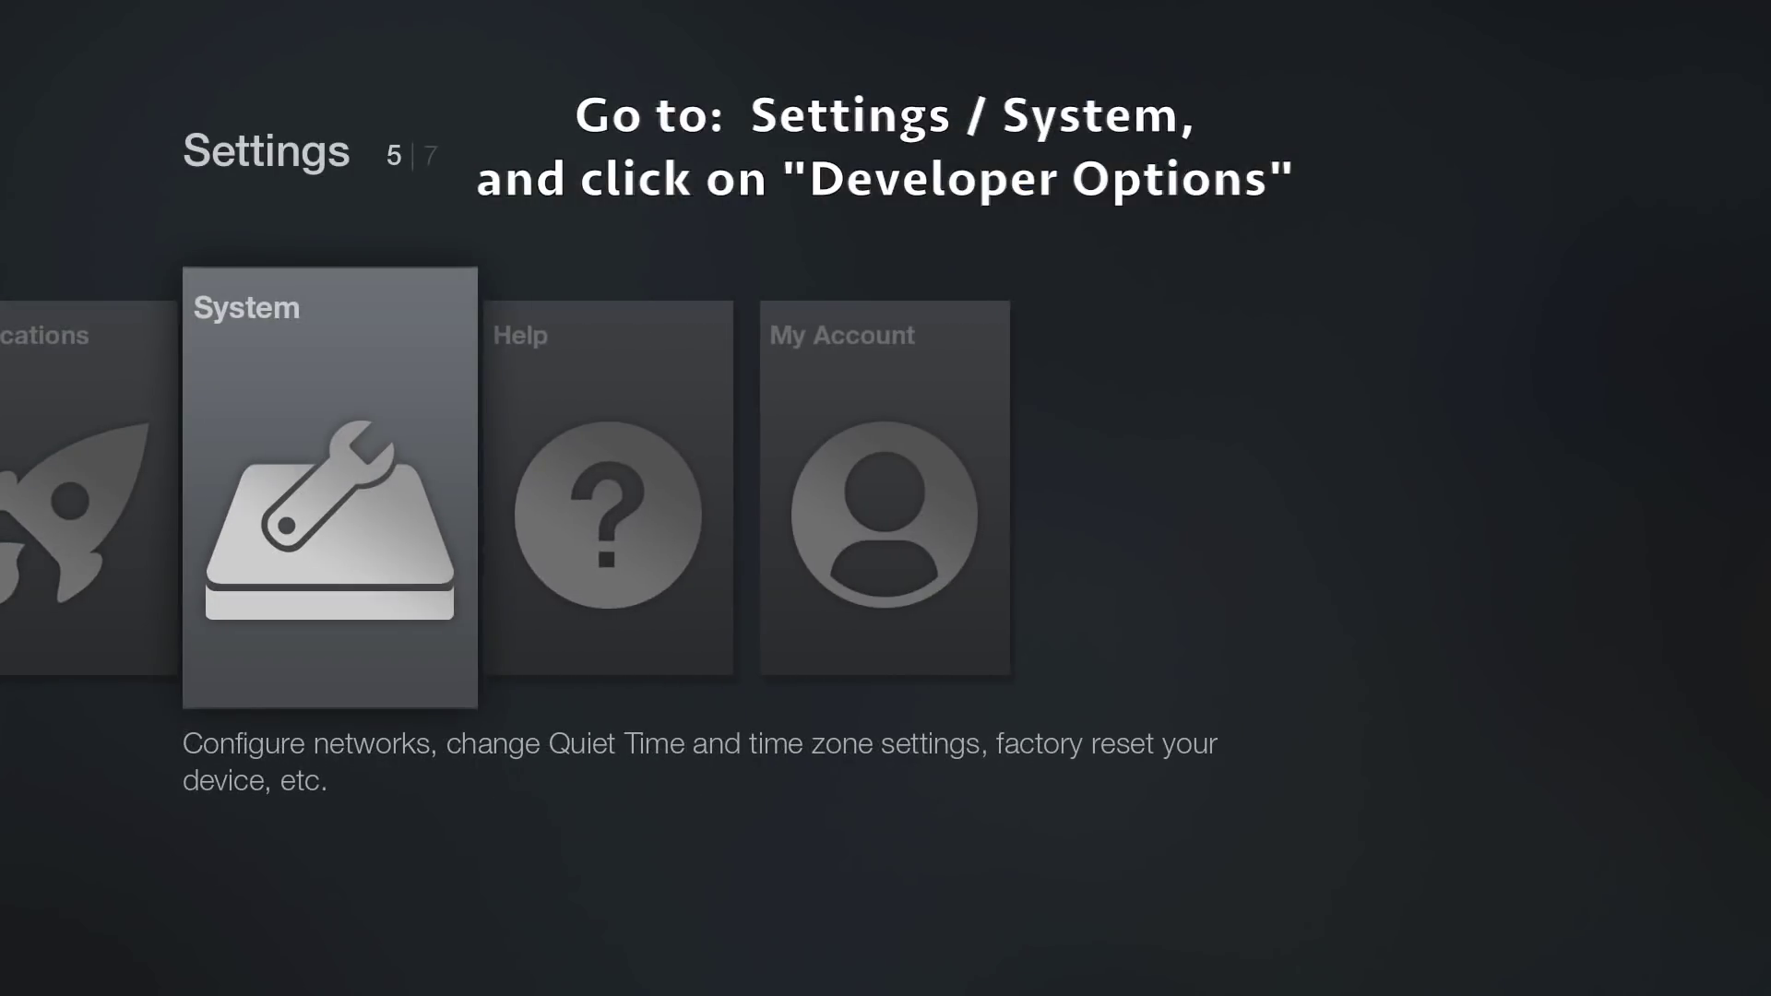
pyautogui.press('Return')
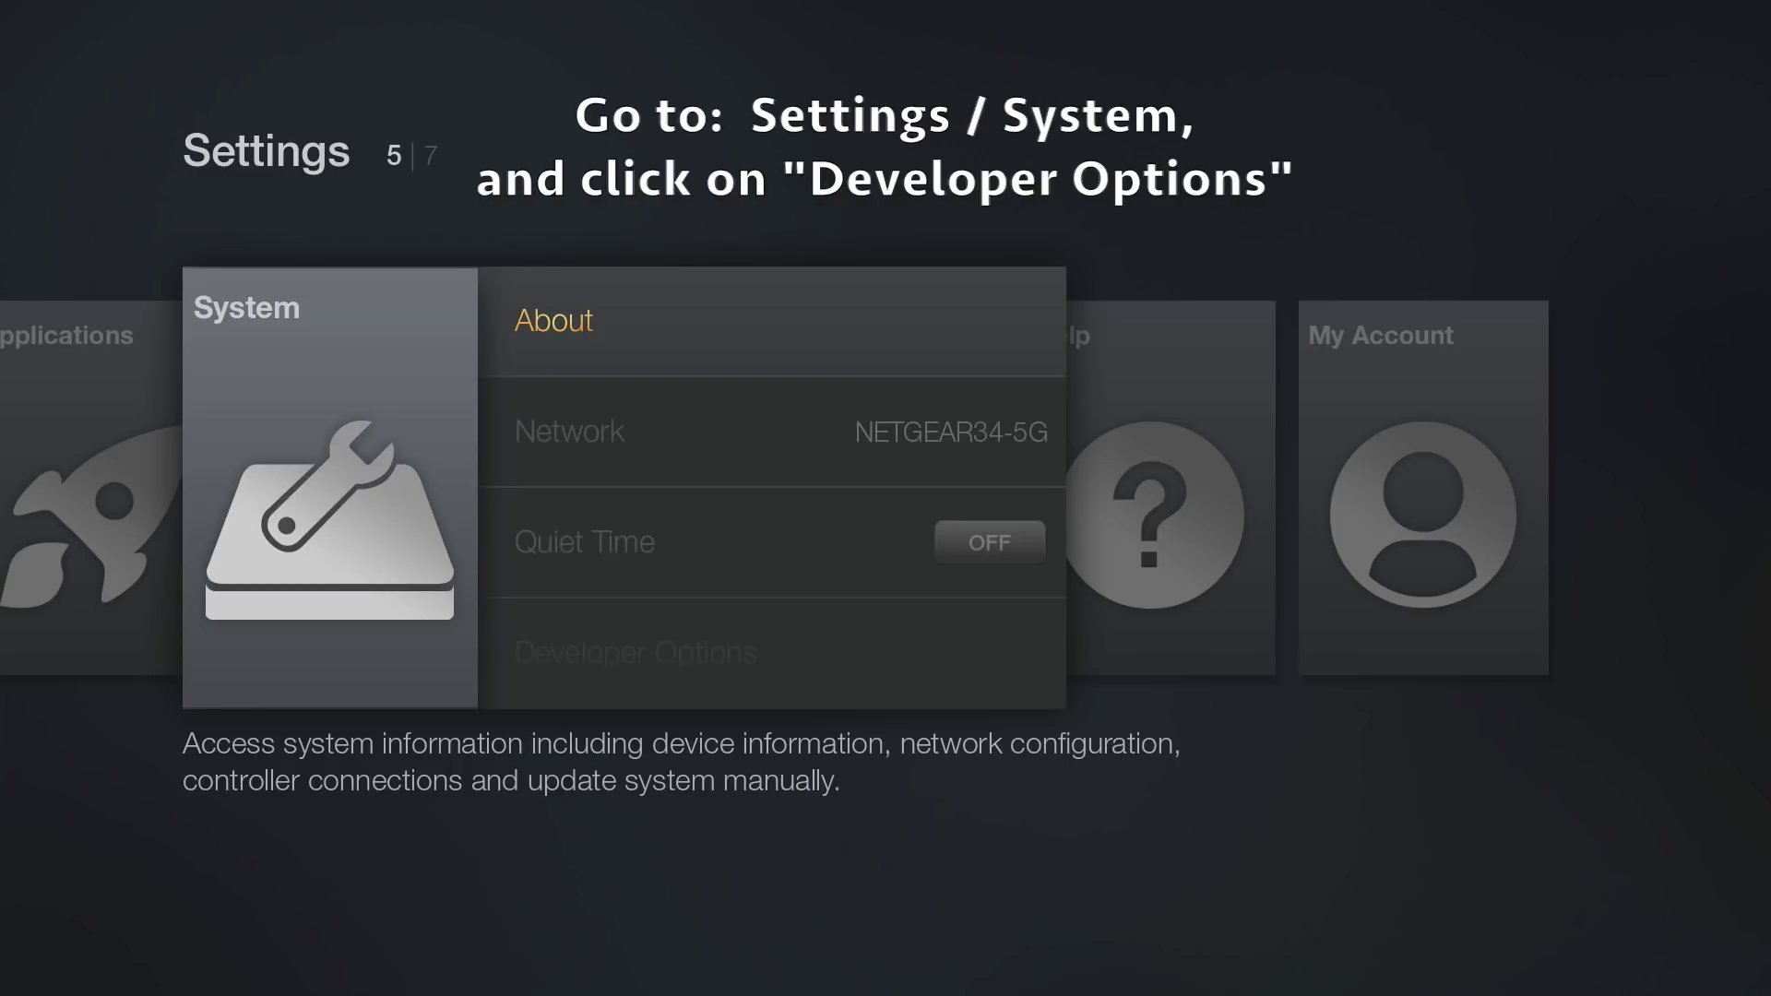
pyautogui.press('Down')
pyautogui.press('Down')
pyautogui.press('Down')
pyautogui.press('Down')
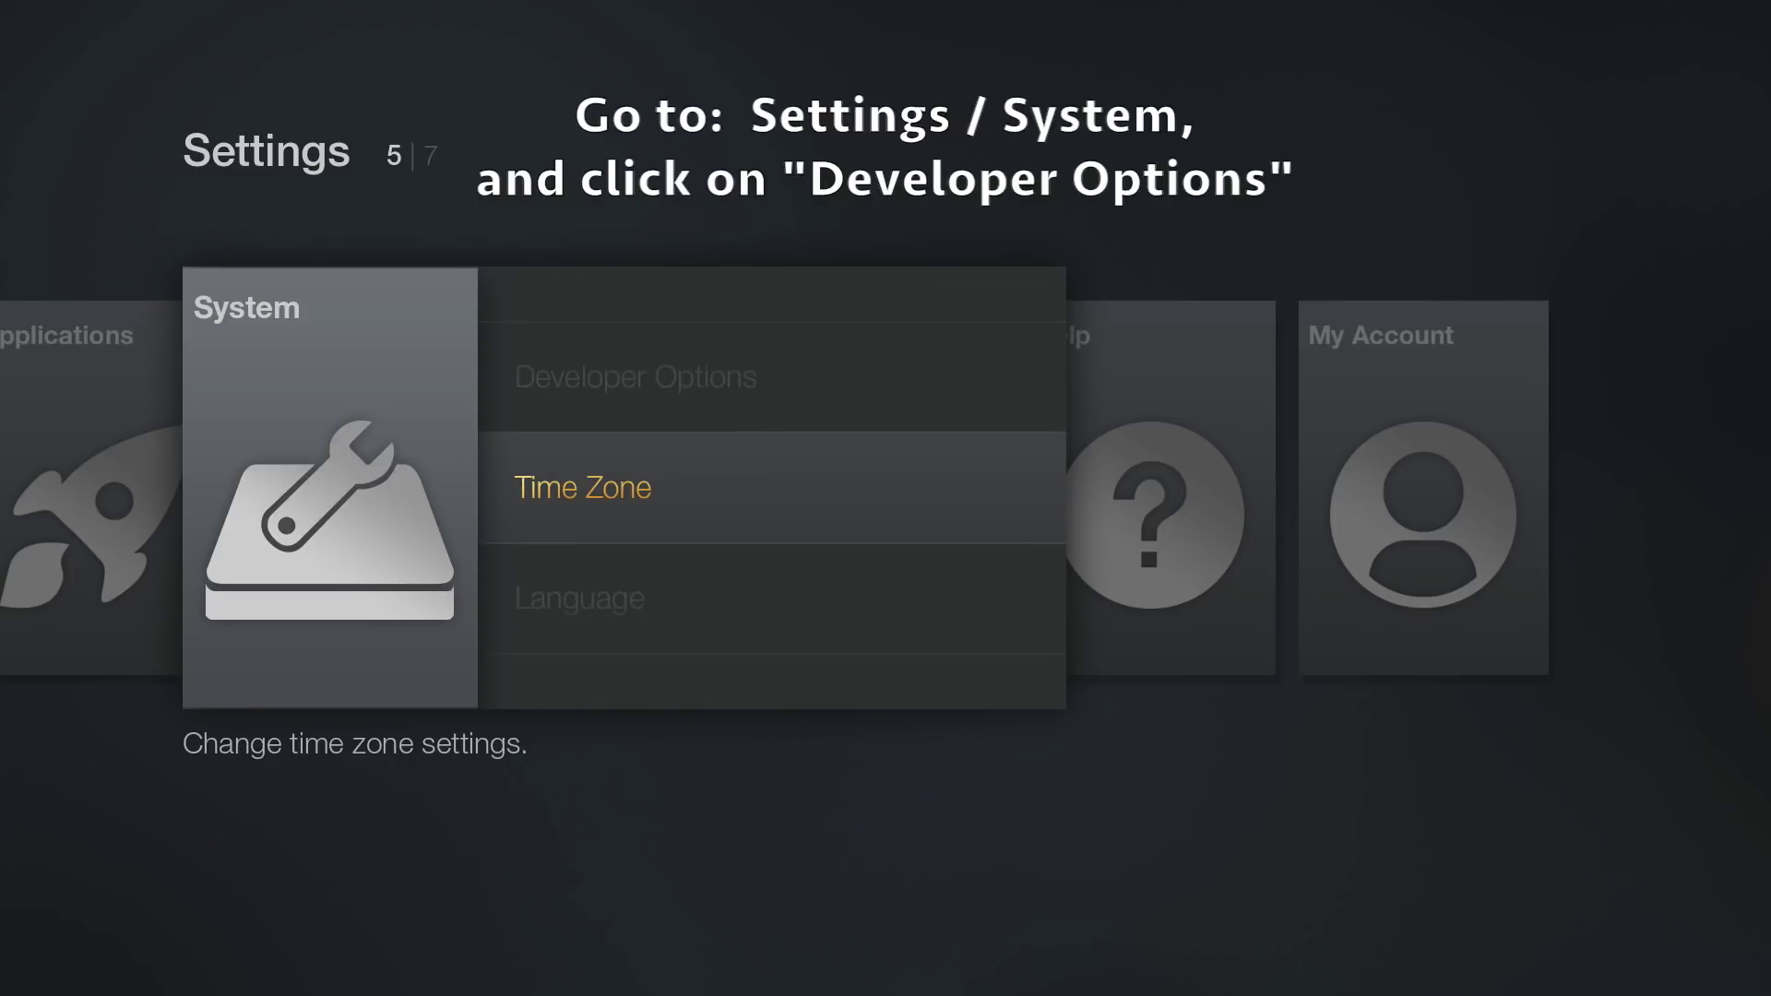
pyautogui.press('Up')
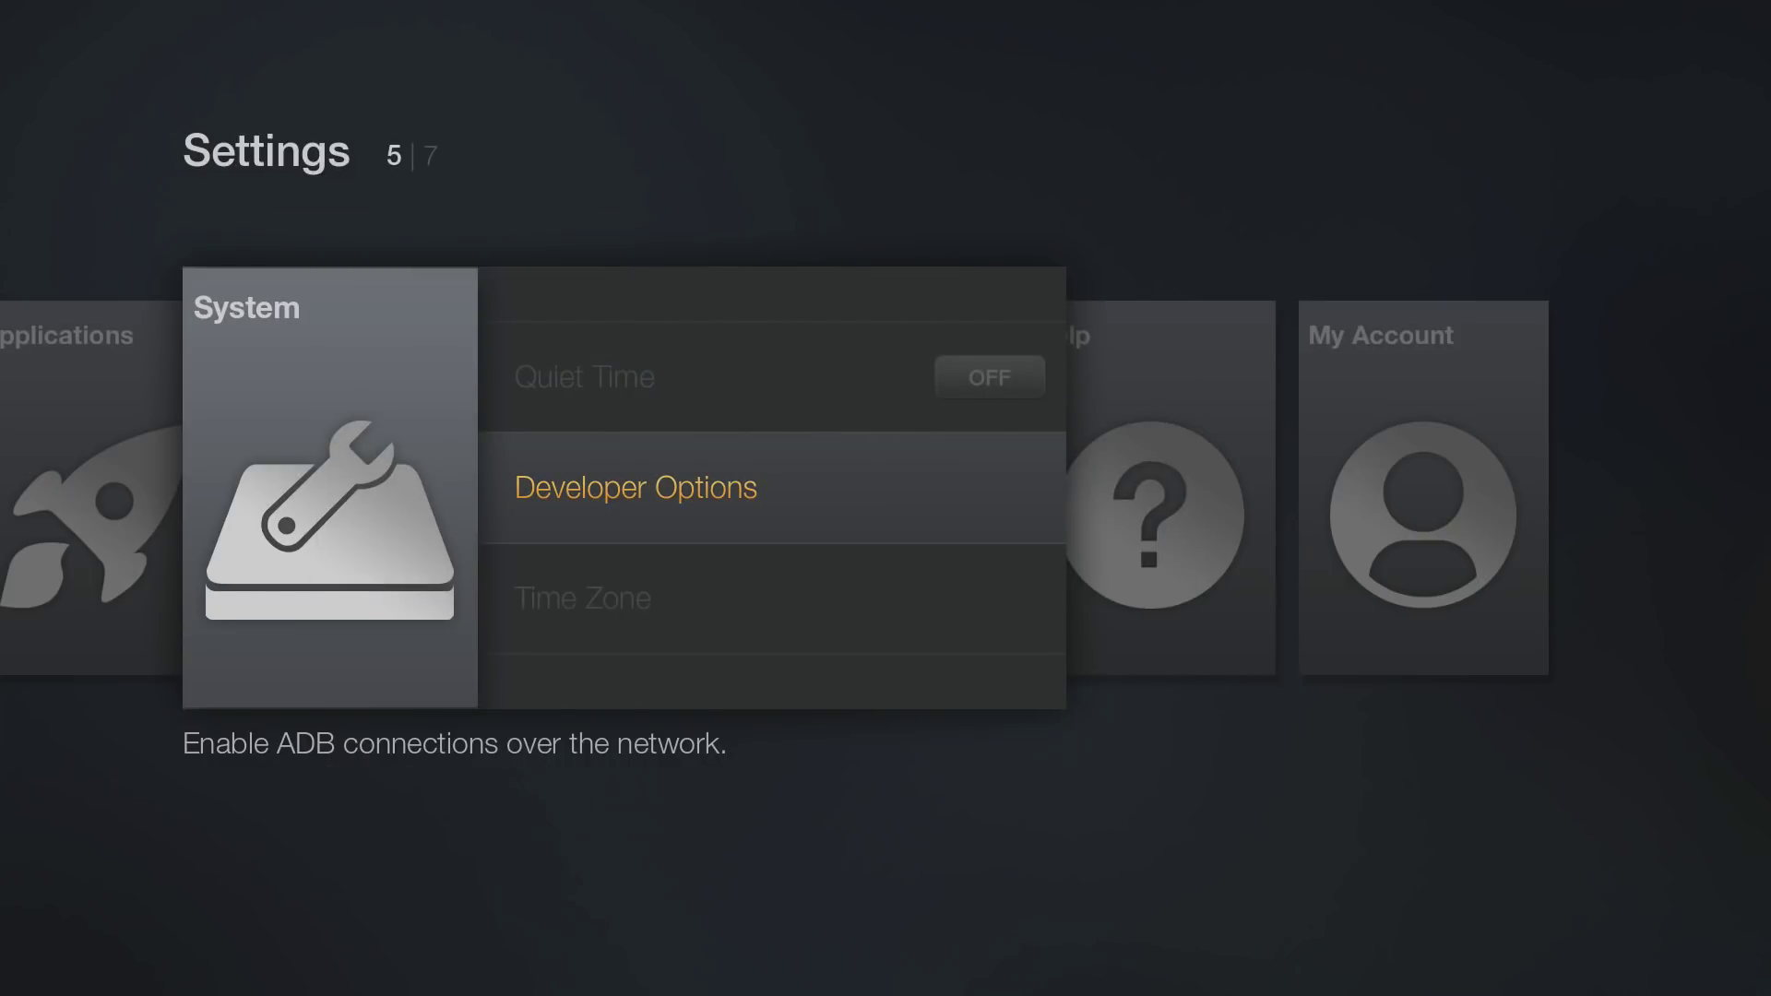
pyautogui.press('Up')
pyautogui.press('Up')
pyautogui.press('Up')
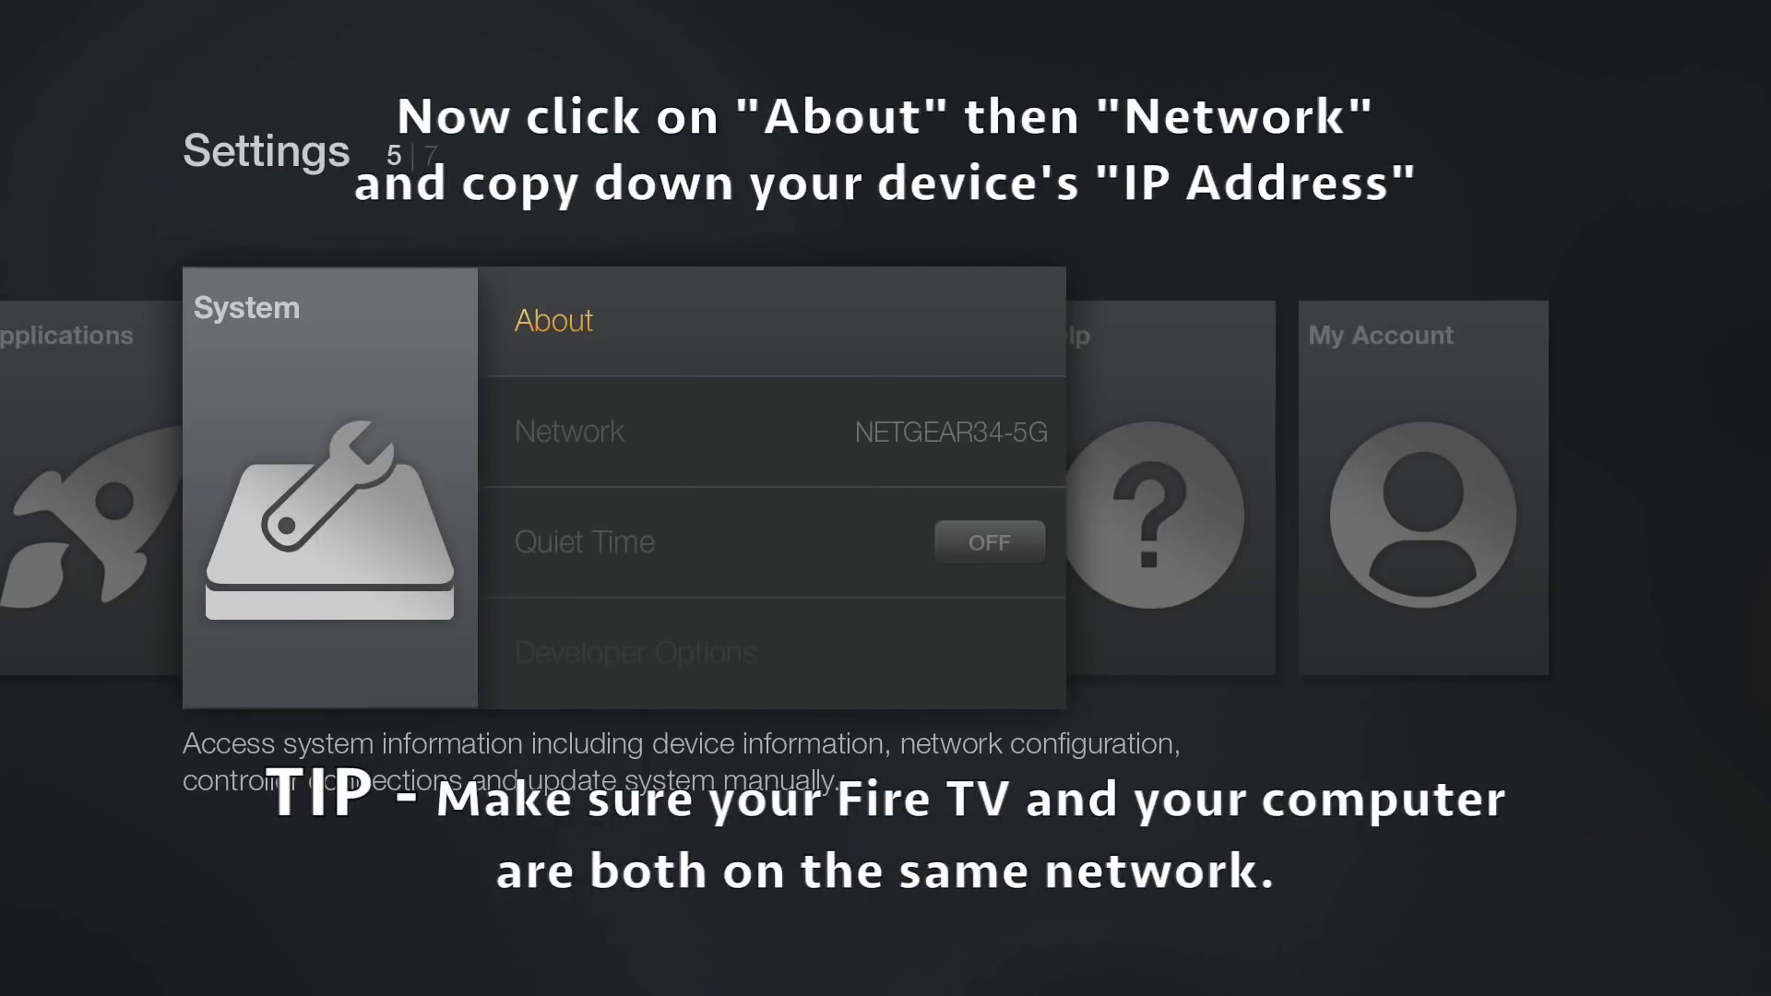
pyautogui.press('Down')
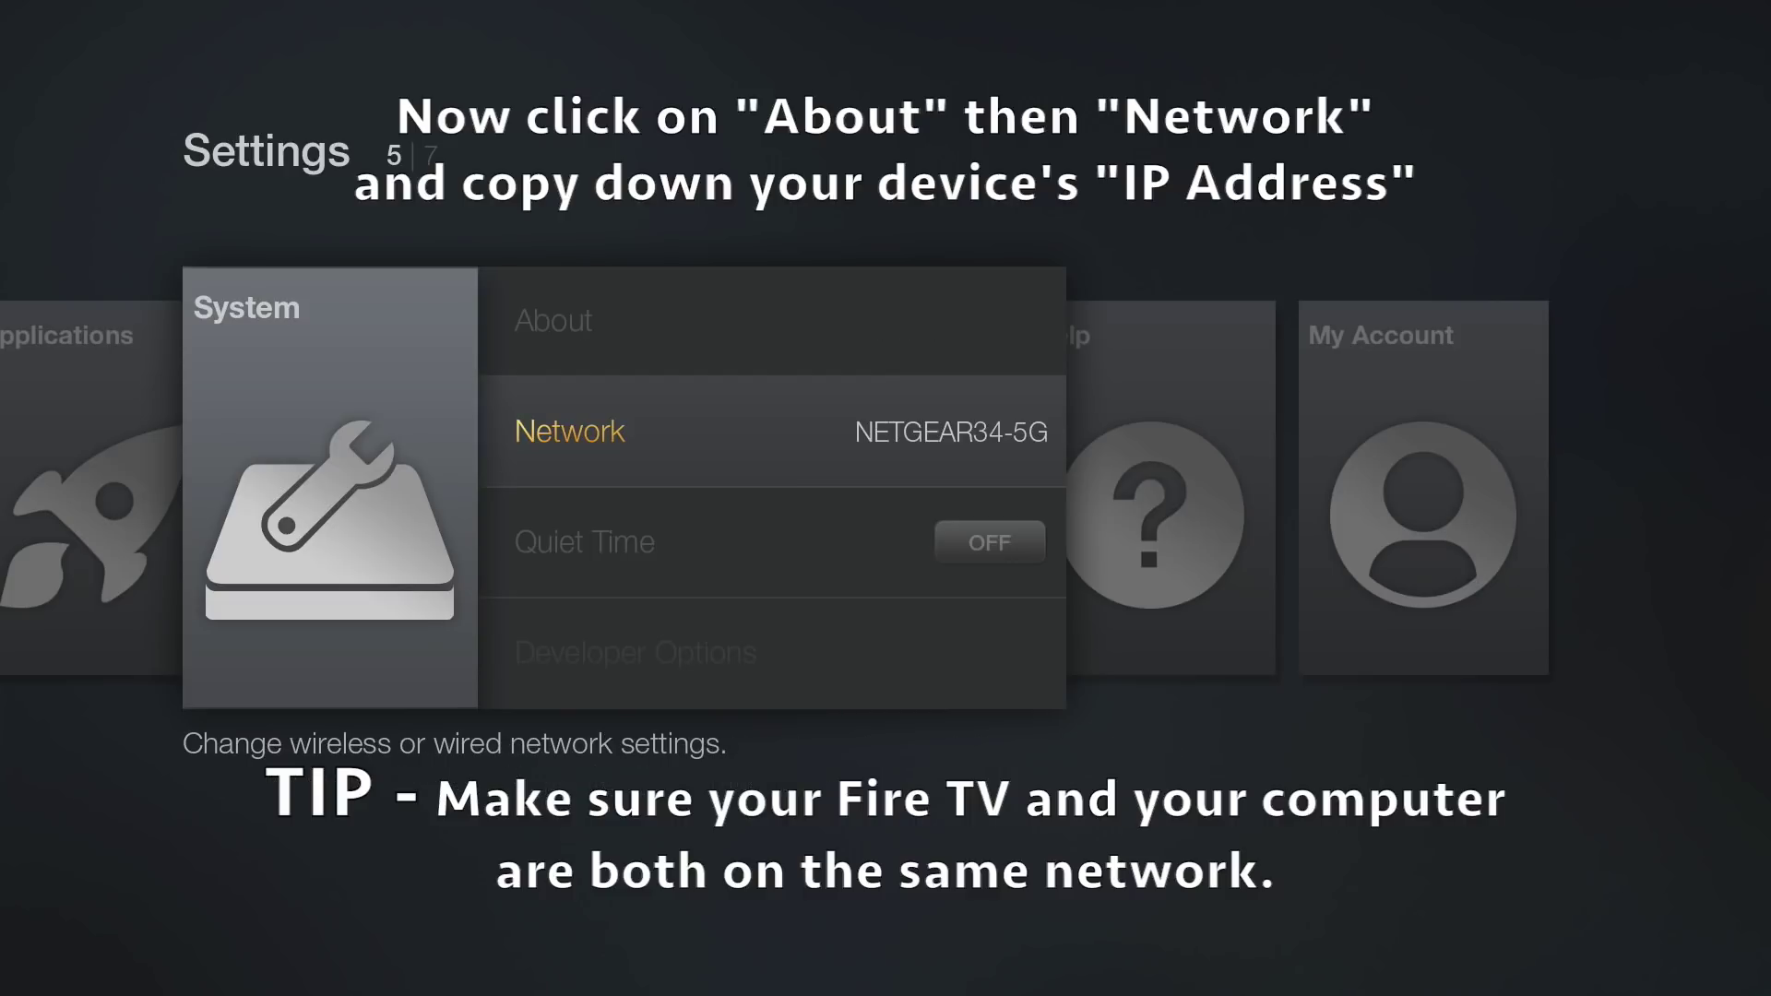
pyautogui.press('Up')
pyautogui.press('Return')
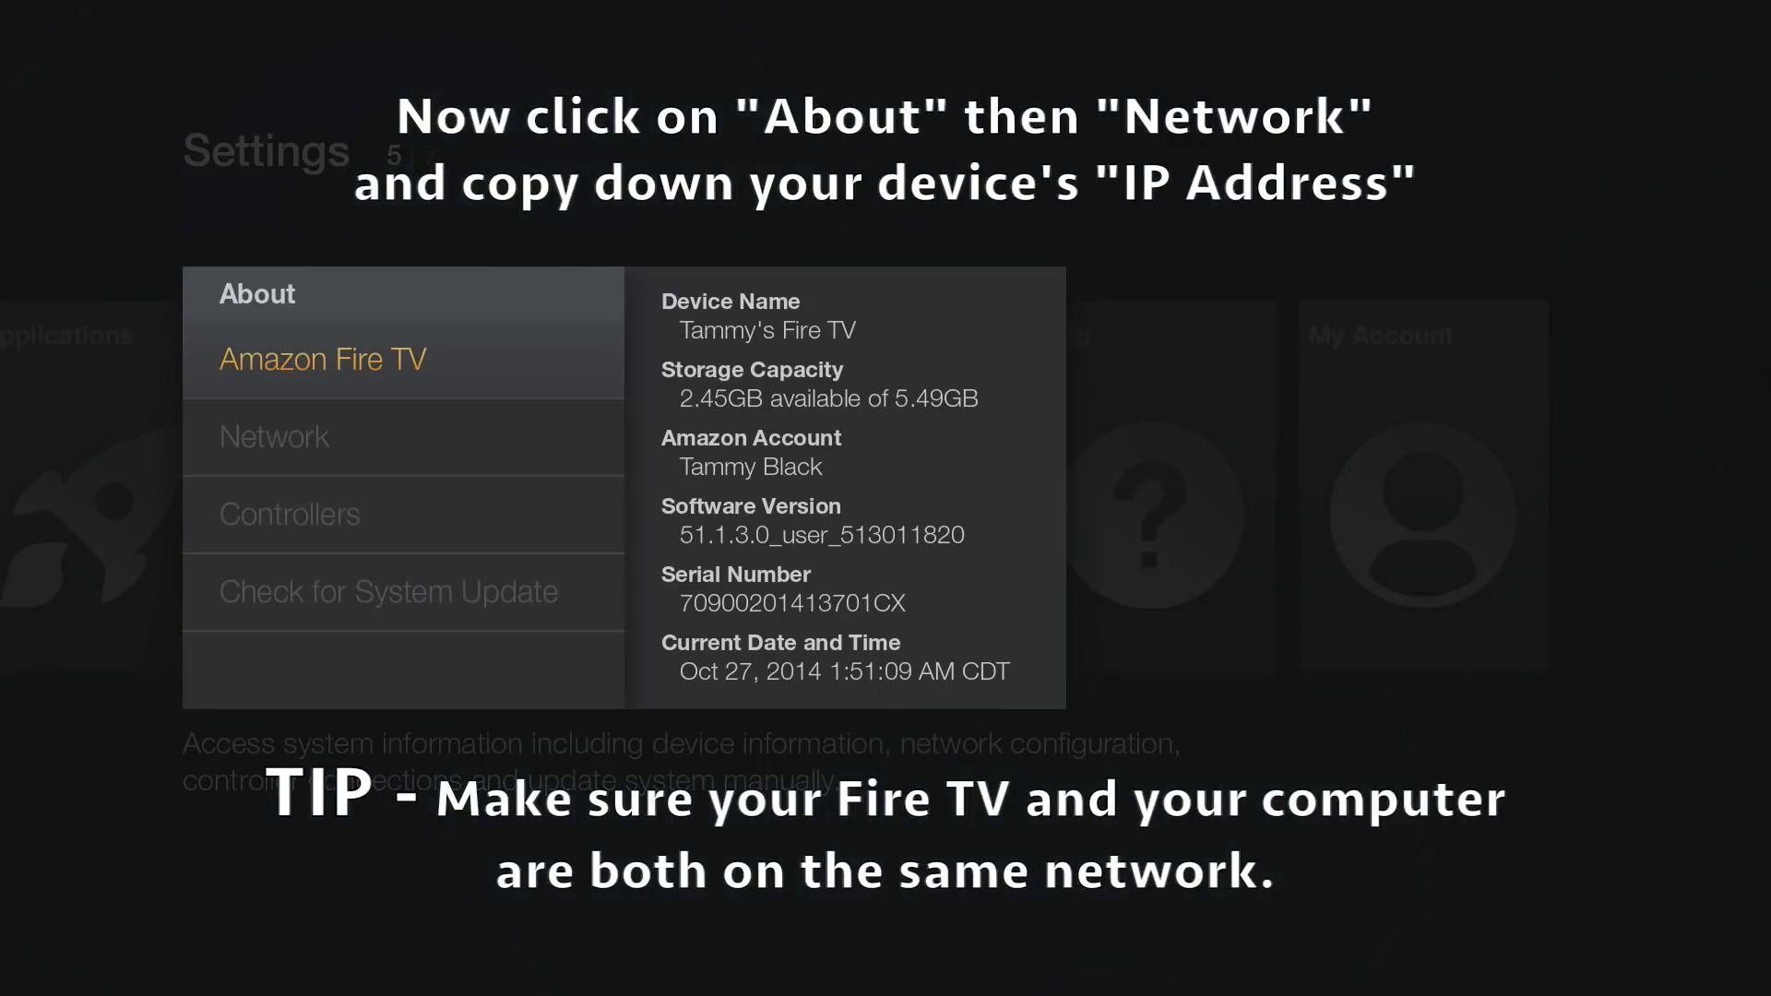
pyautogui.press('Down')
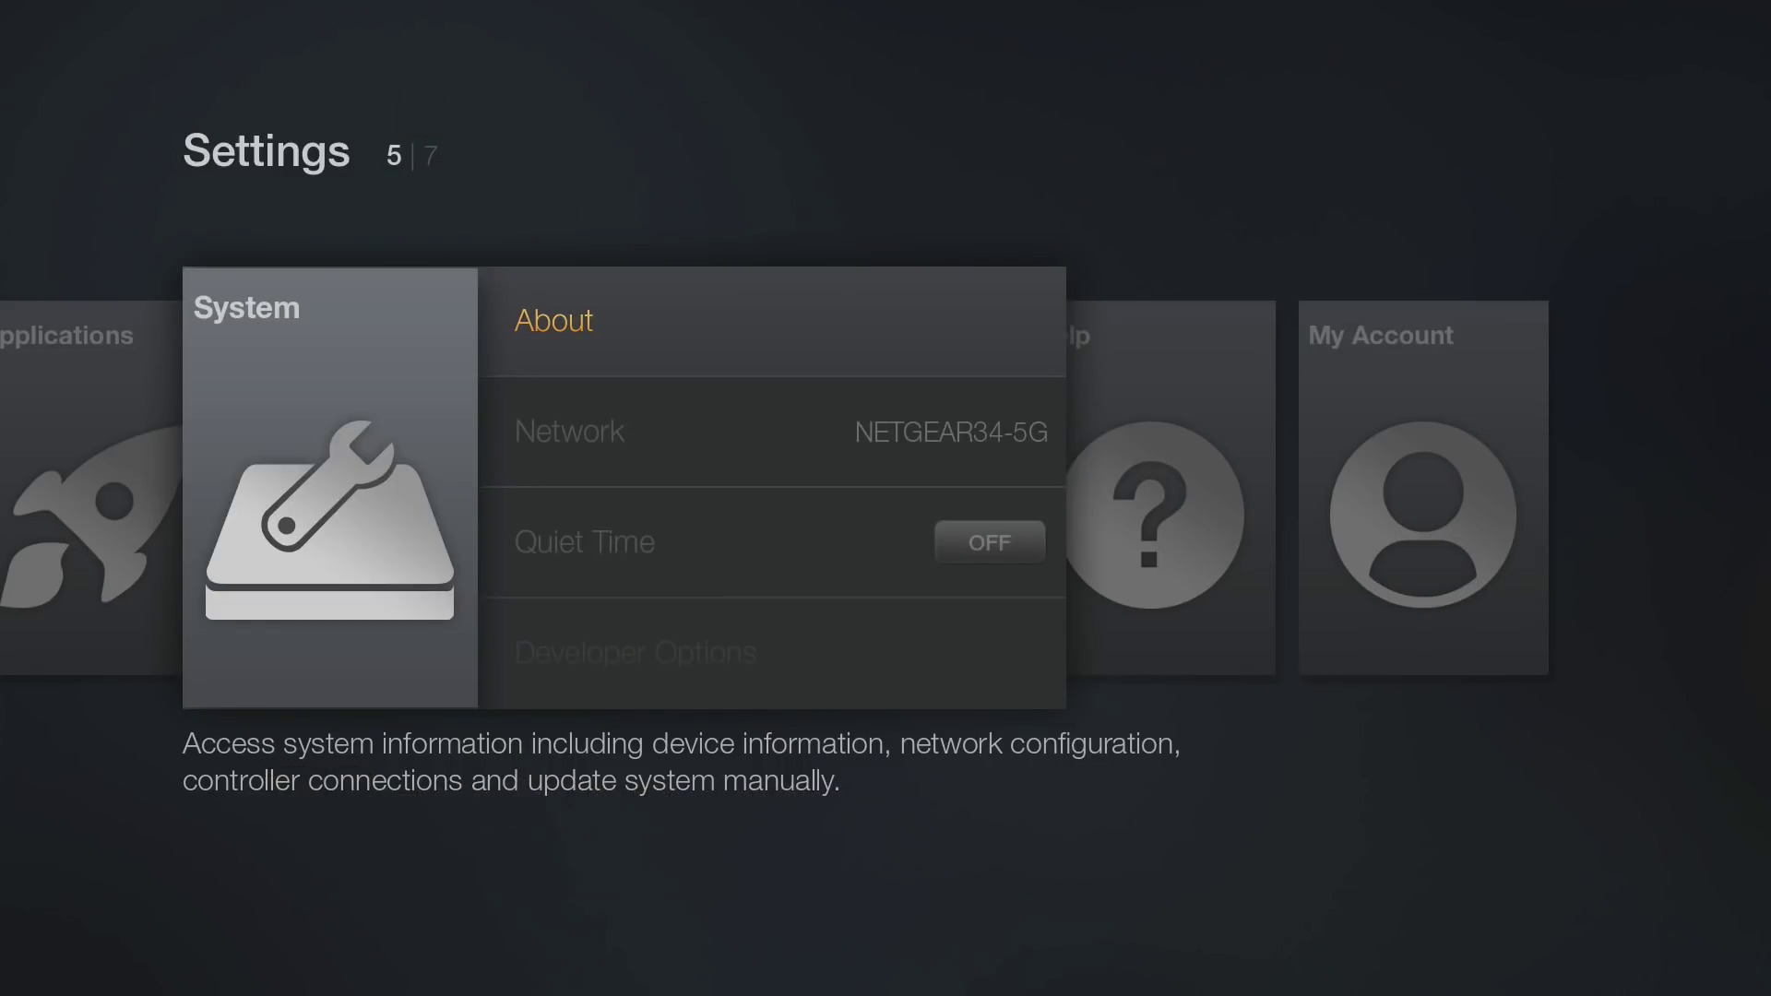
pyautogui.press('Escape')
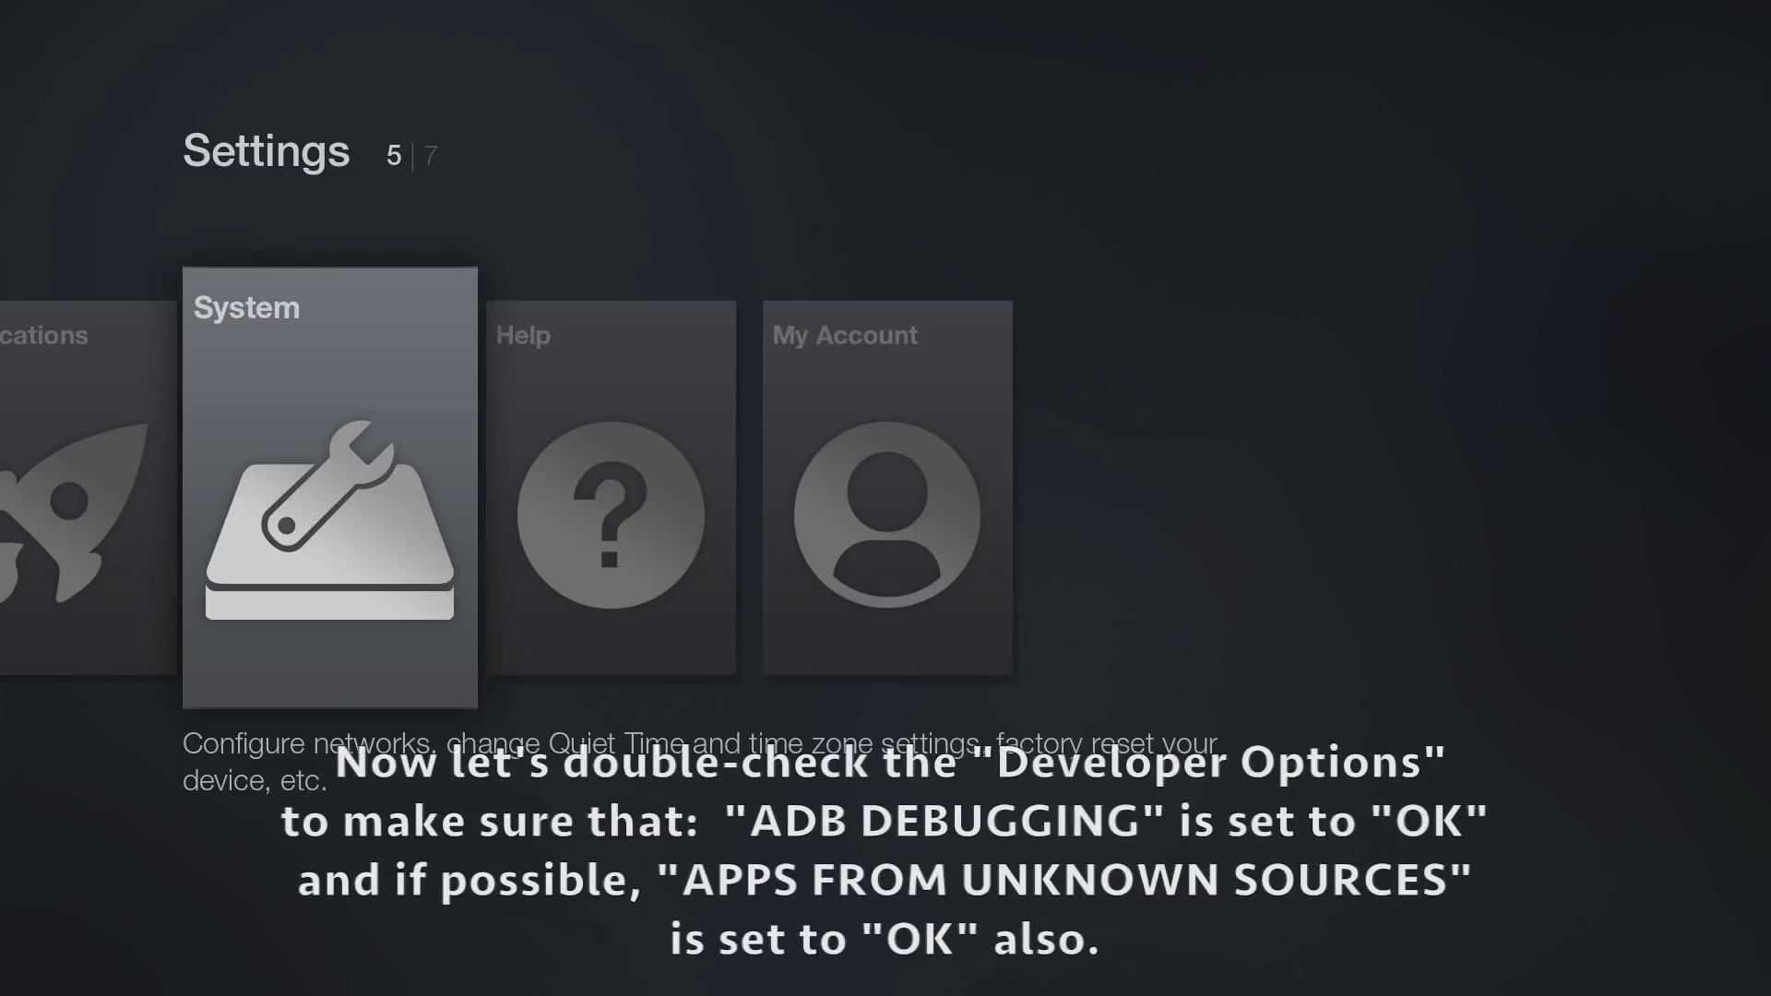
# Open System > Developer Options and verify ADB debugging and Apps from Unknown Sources are ON
pyautogui.press('Return')
pyautogui.press('Down')
pyautogui.press('Down')
pyautogui.press('Down')
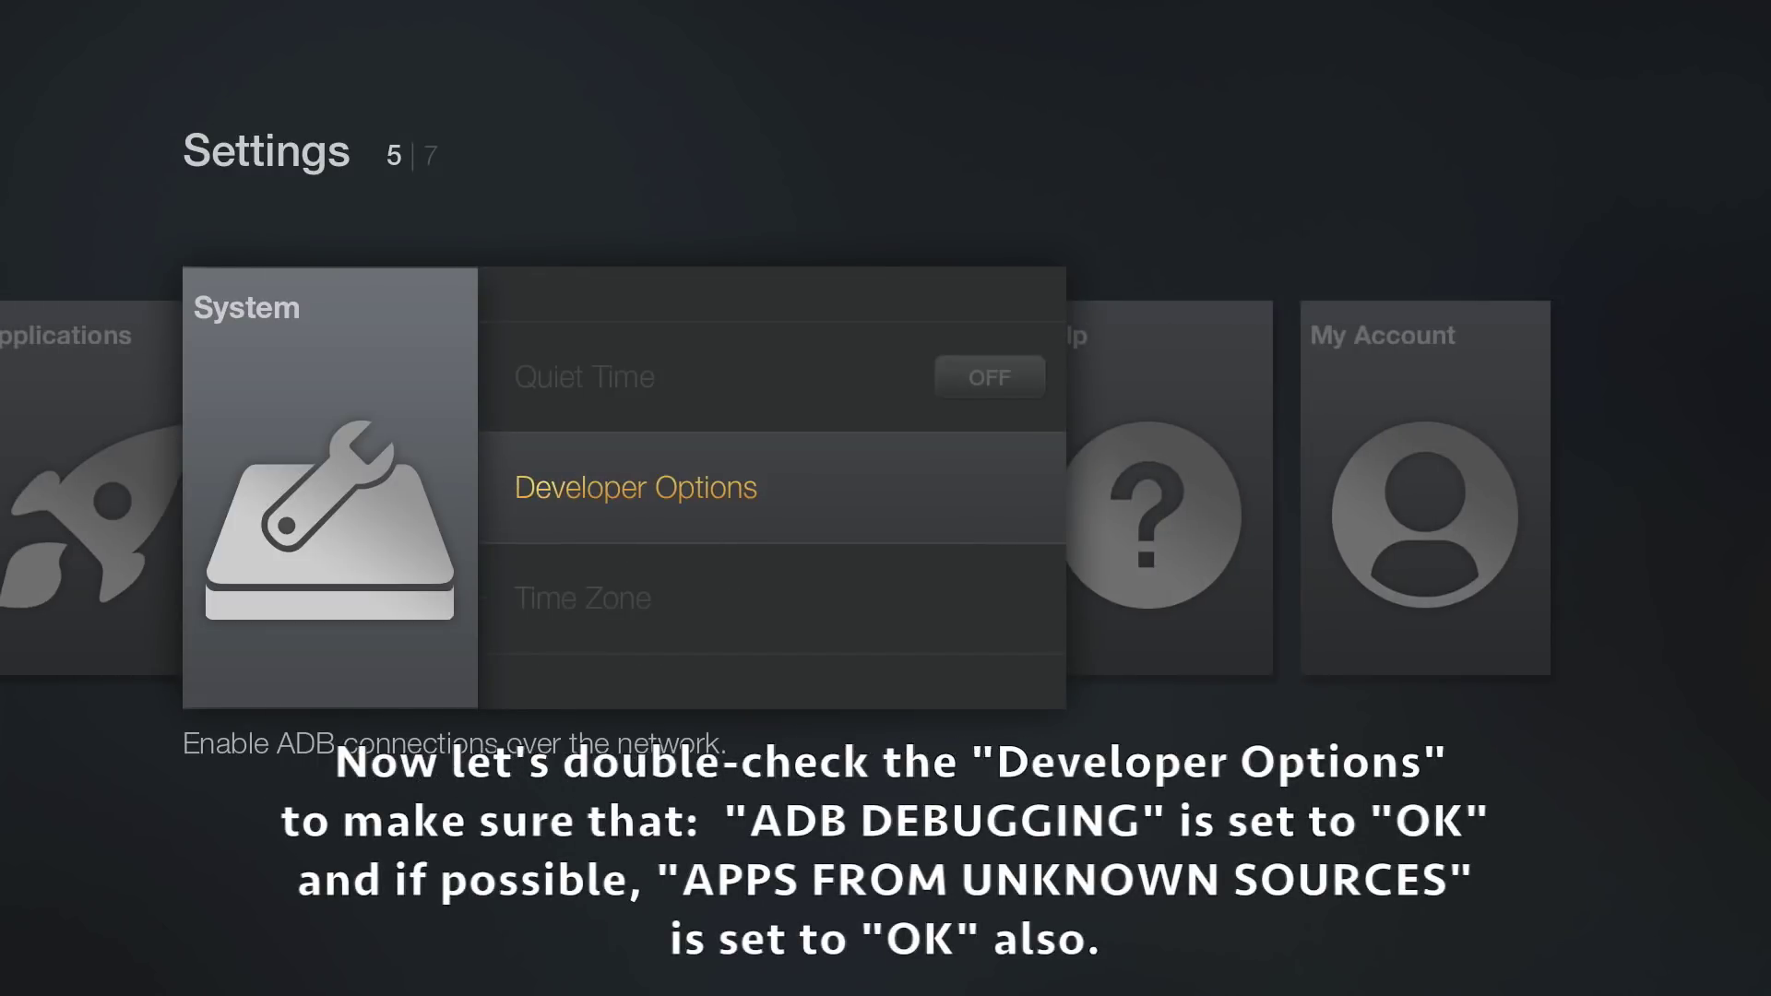
pyautogui.press('Return')
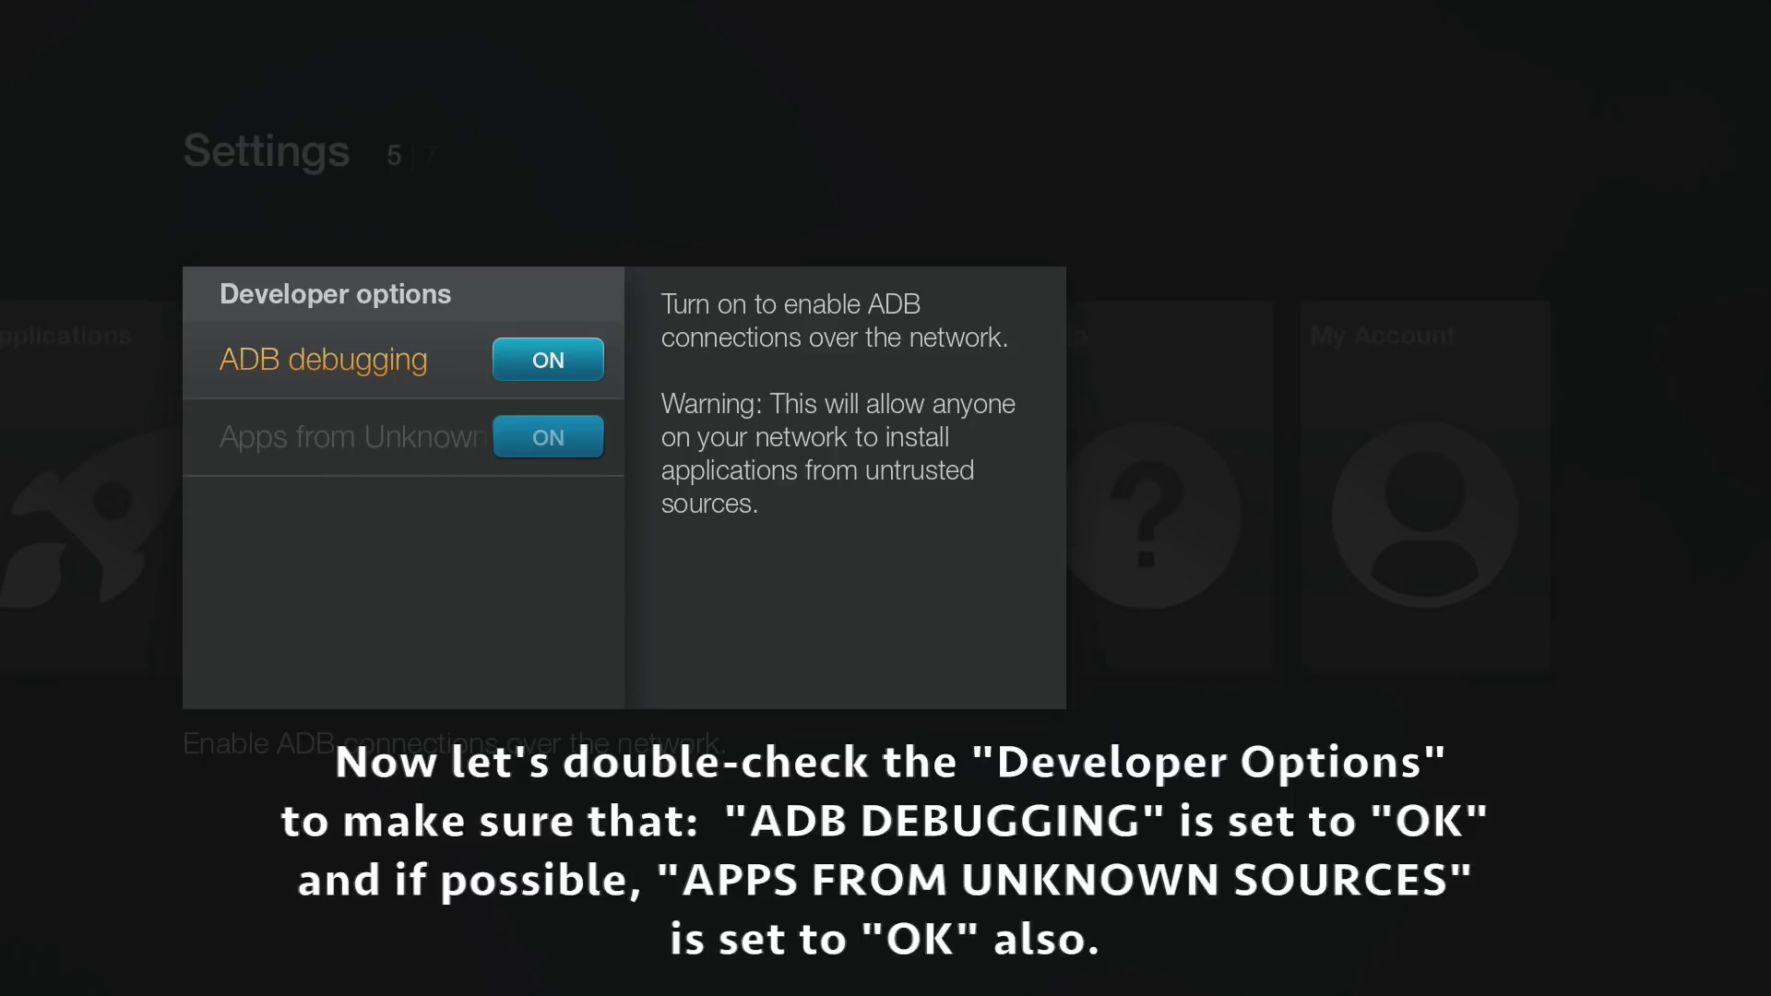
pyautogui.press('Down')
pyautogui.press('Up')
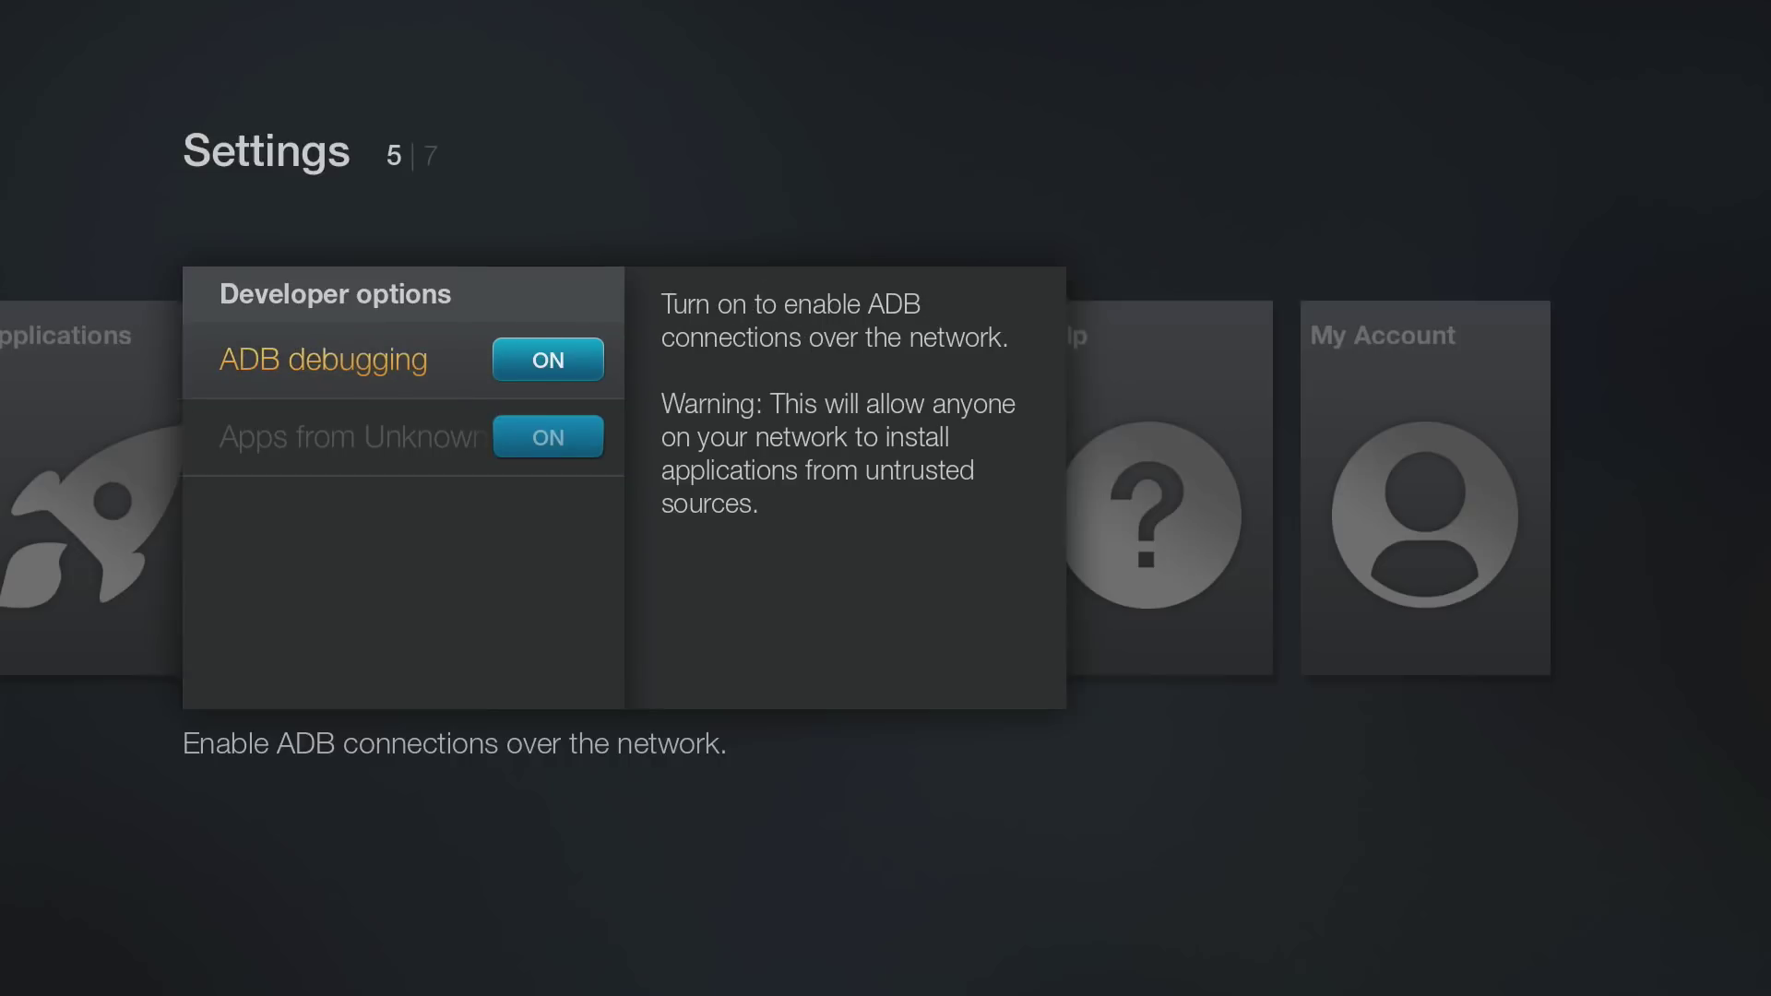
# Back out of Developer Options to the Home screen and move to Search
pyautogui.press('Escape')
pyautogui.press('Escape')
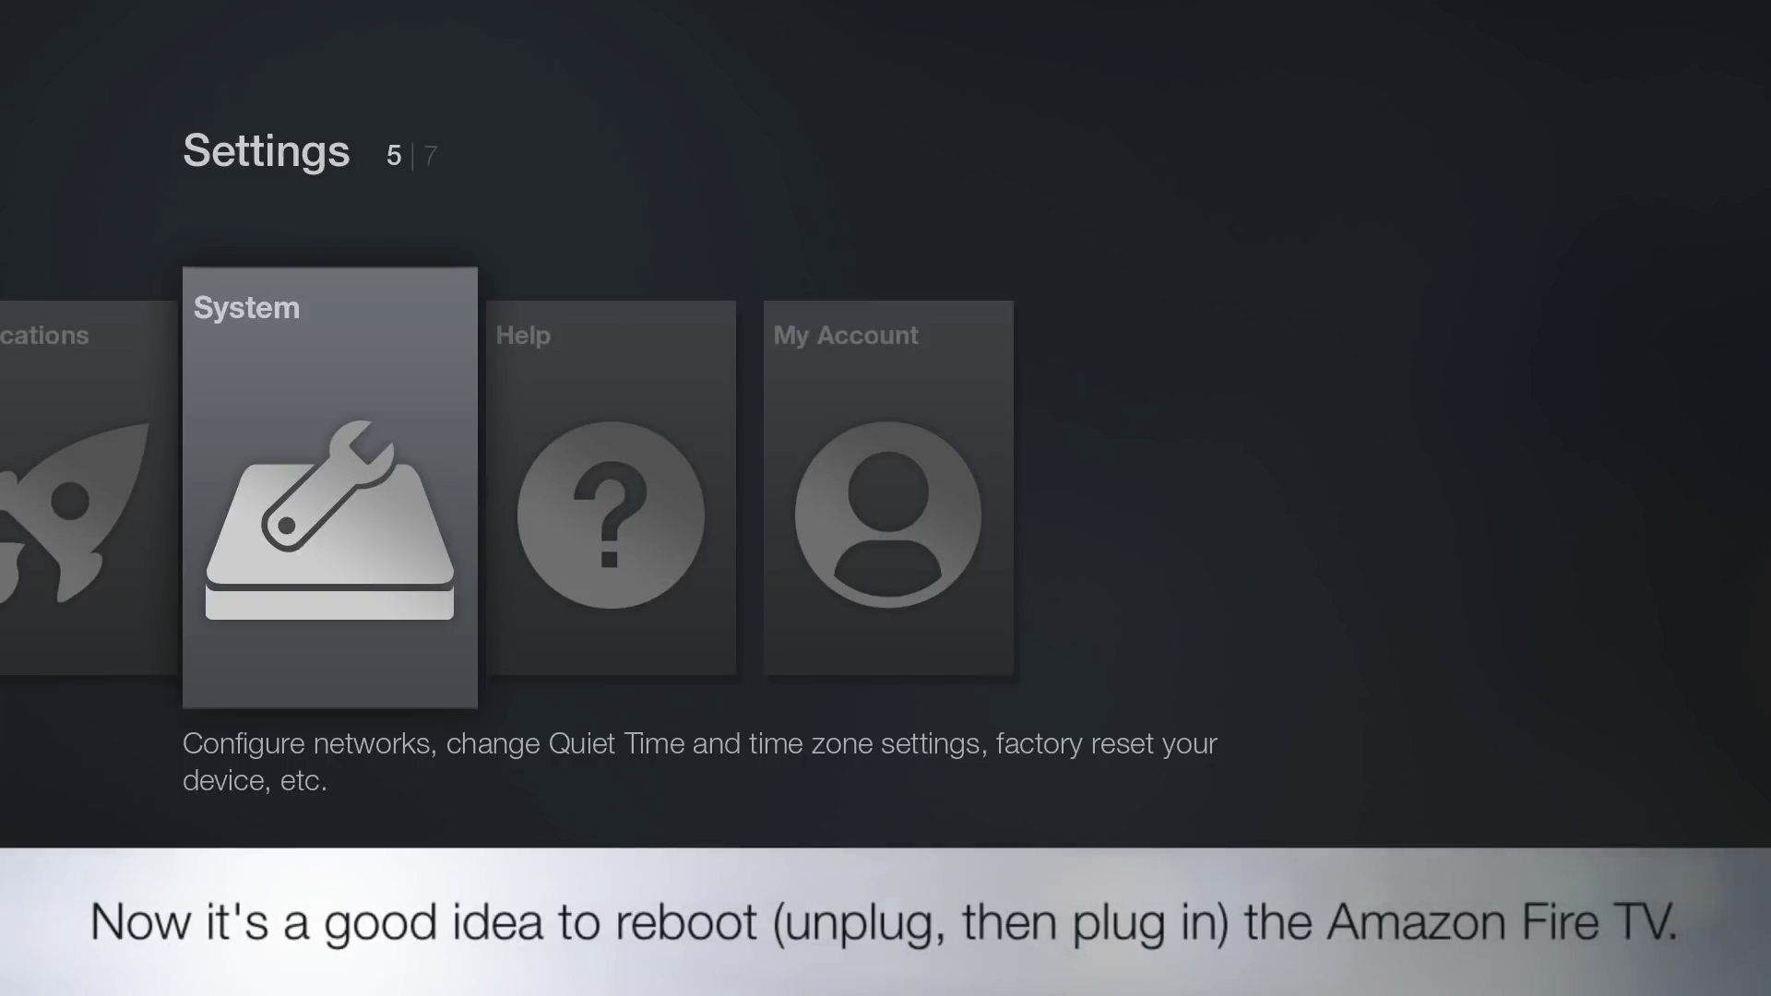
pyautogui.press('Escape')
pyautogui.press('Home')
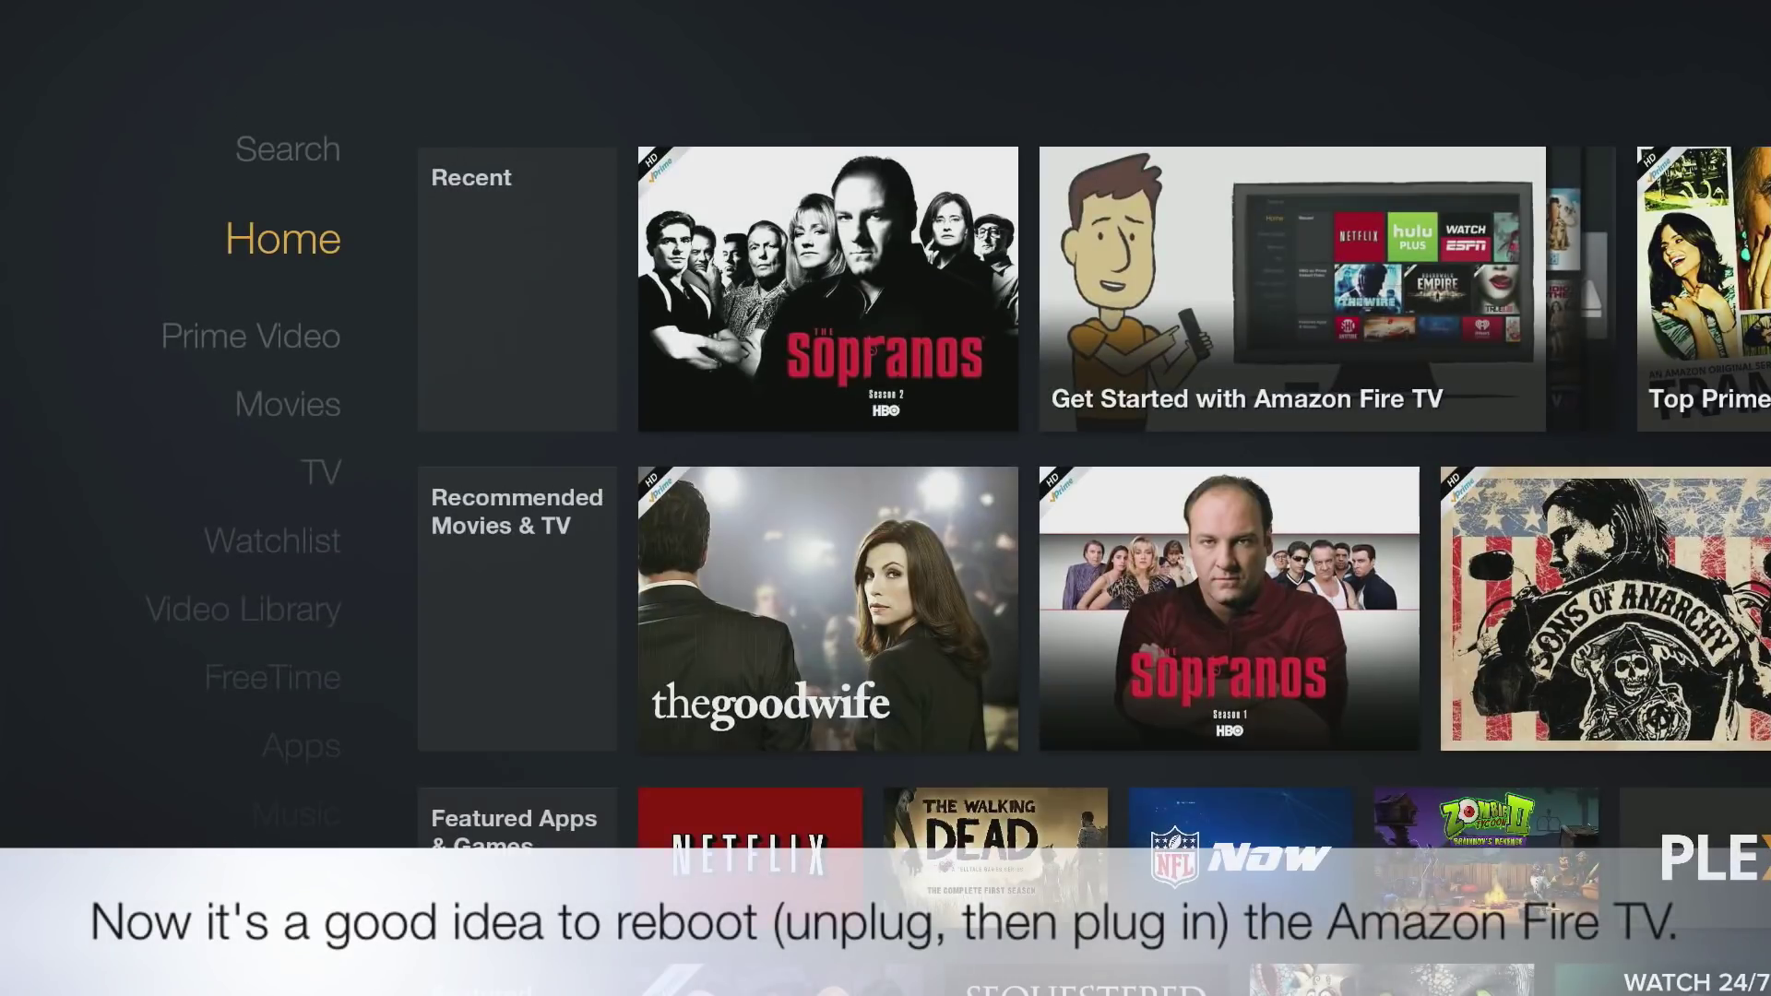
pyautogui.press('Up')
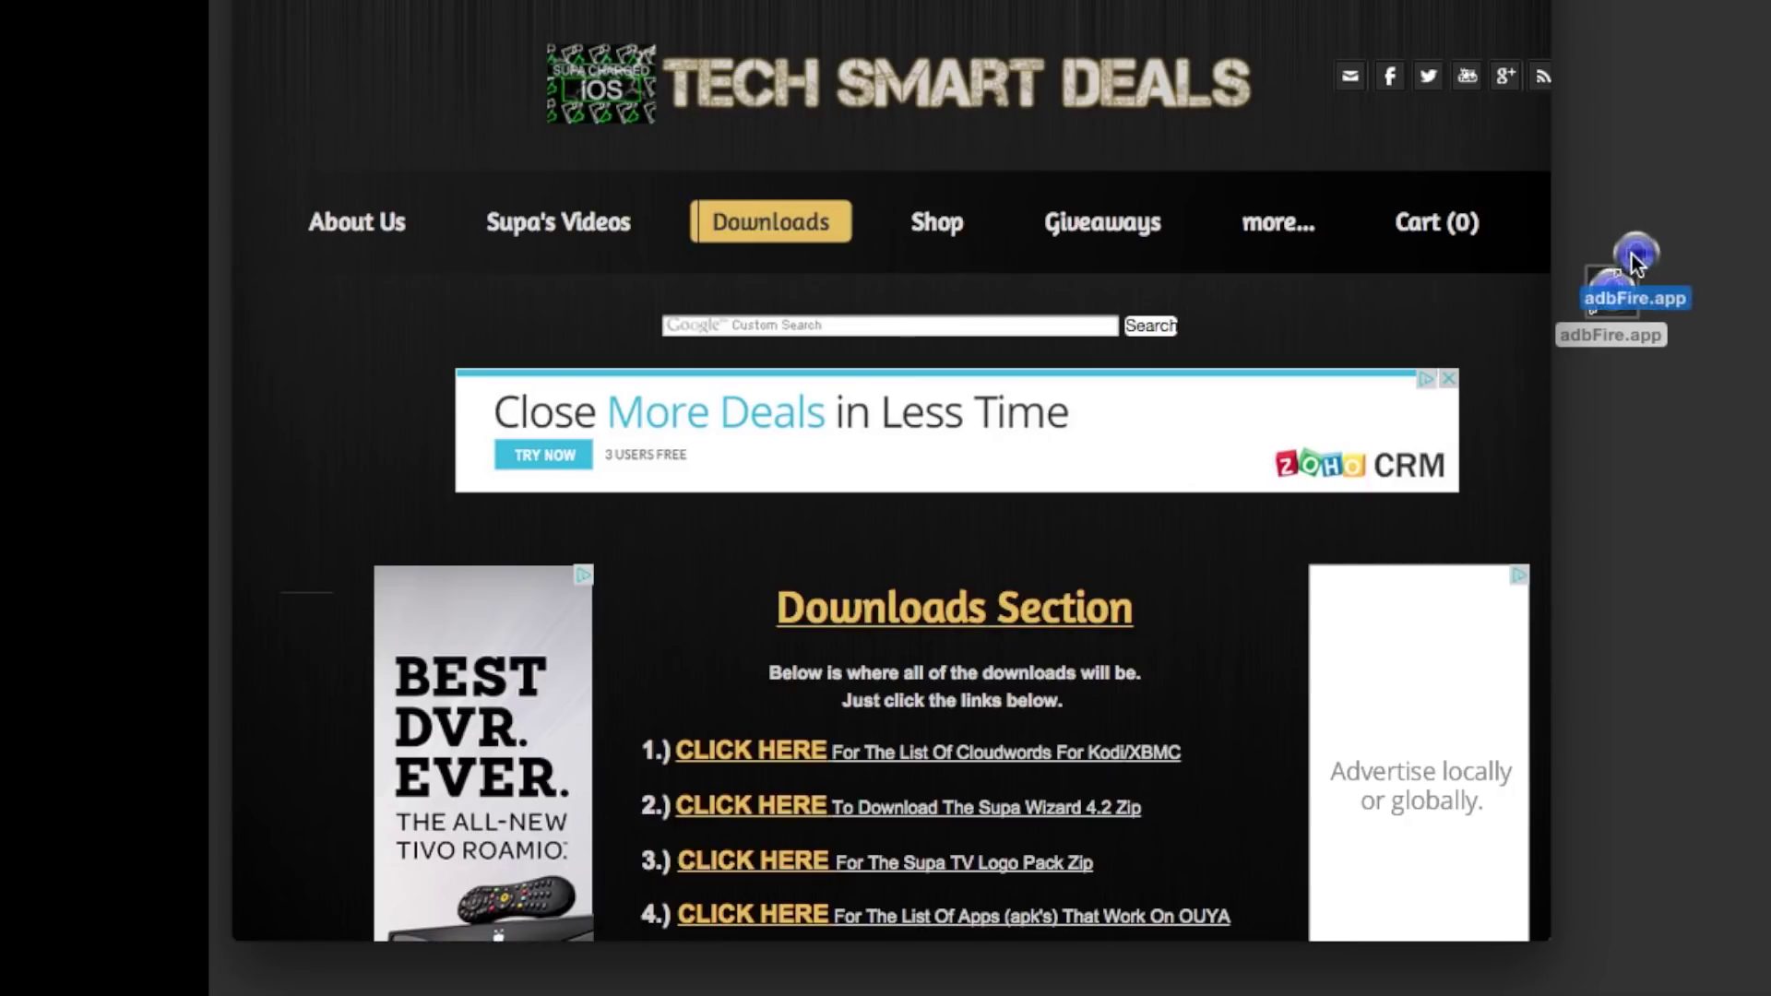
# Place adbFire.app on the desktop and scroll the Downloads page to links 7 and 8 and back
pyautogui.moveTo(1610, 295); pyautogui.dragTo(1612, 293)
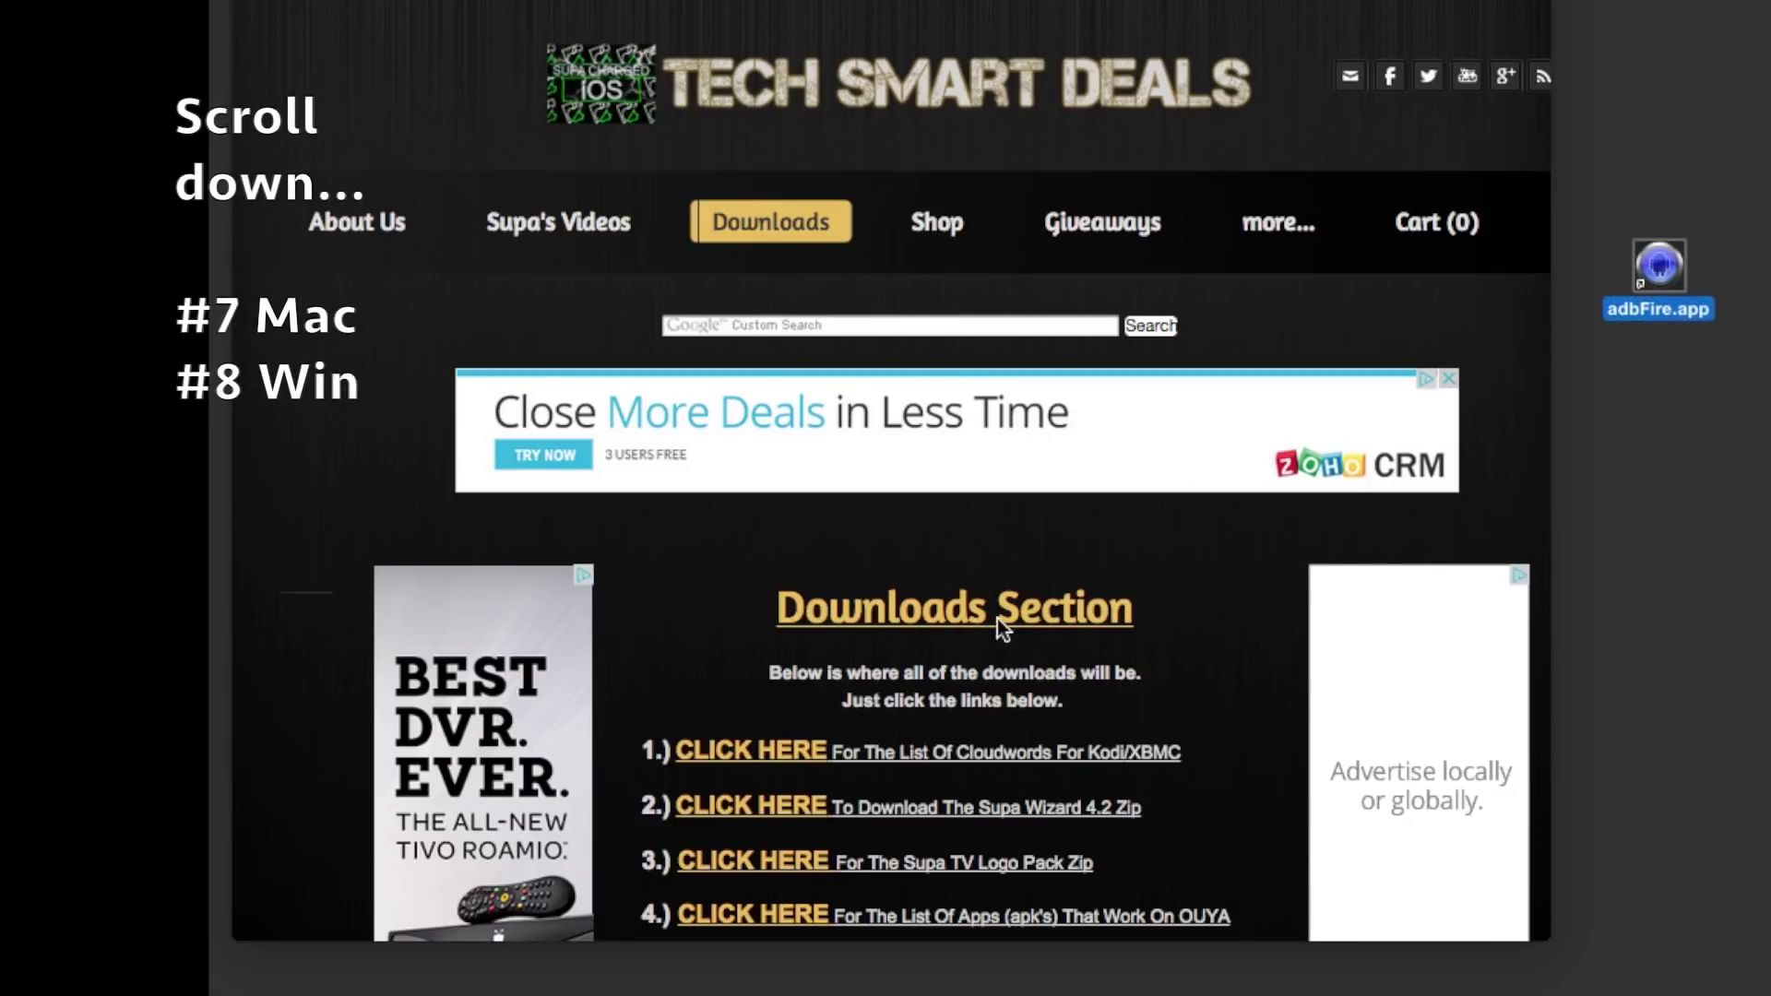
pyautogui.scroll(-5, 1189, 651)
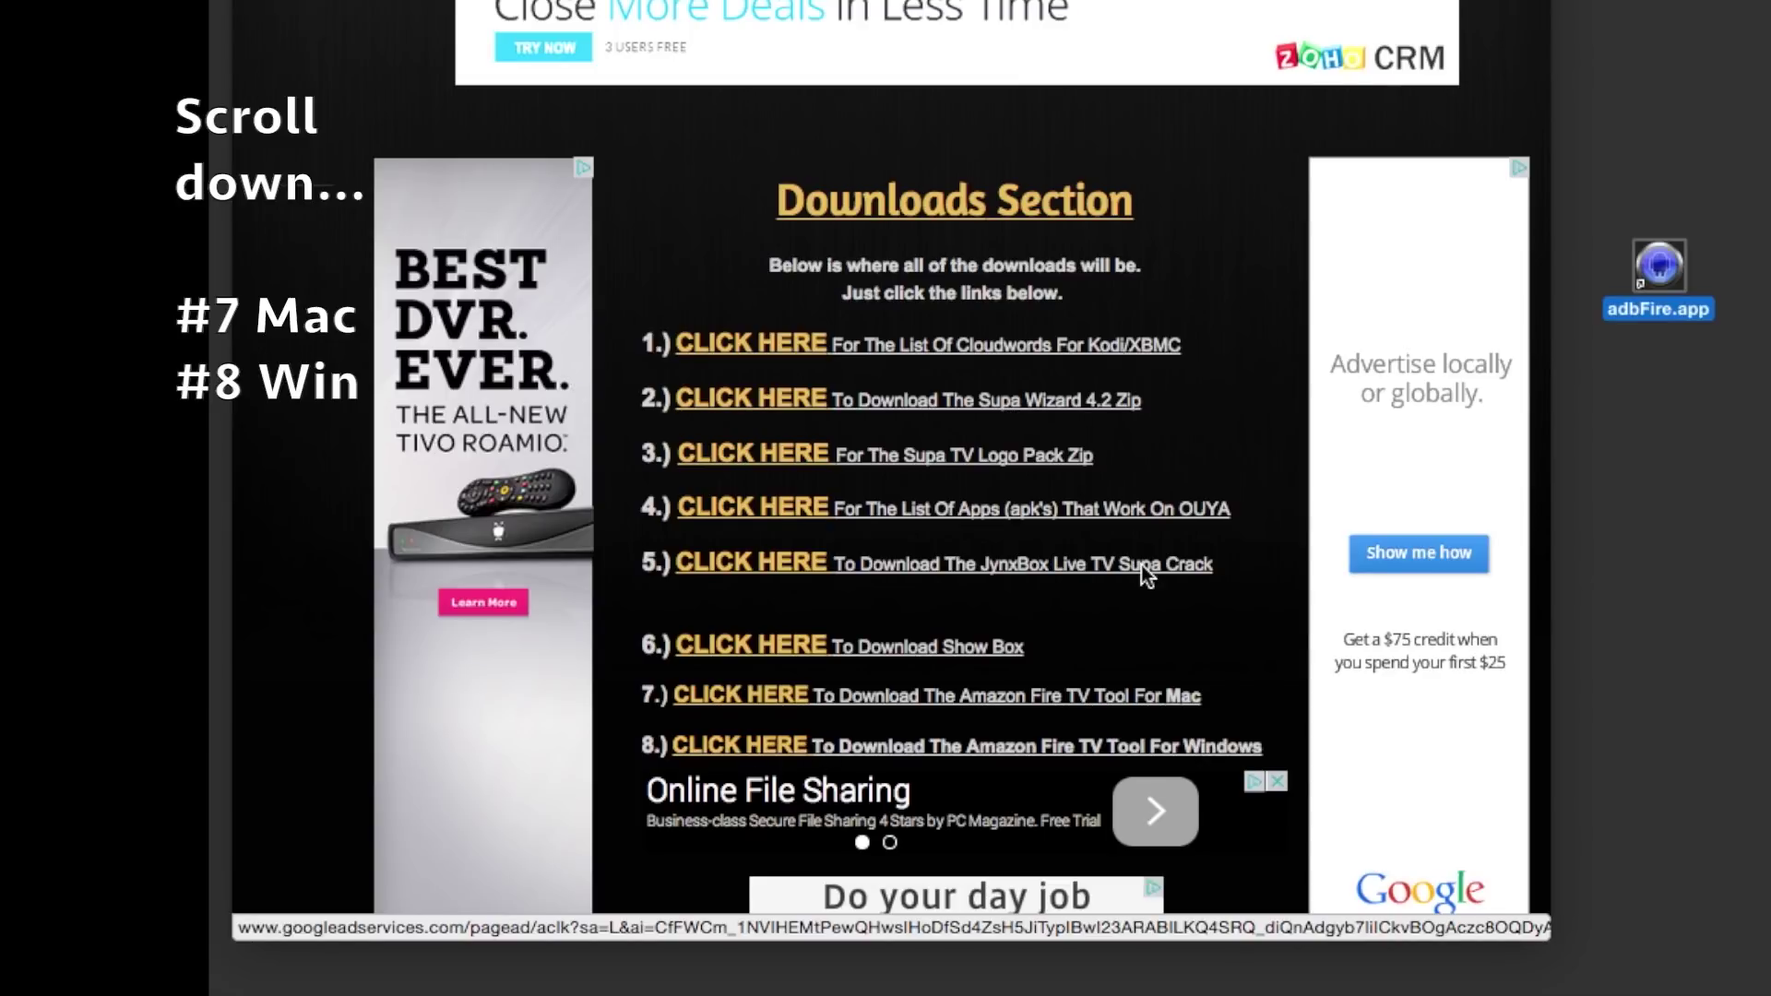
pyautogui.scroll(5, 1142, 564)
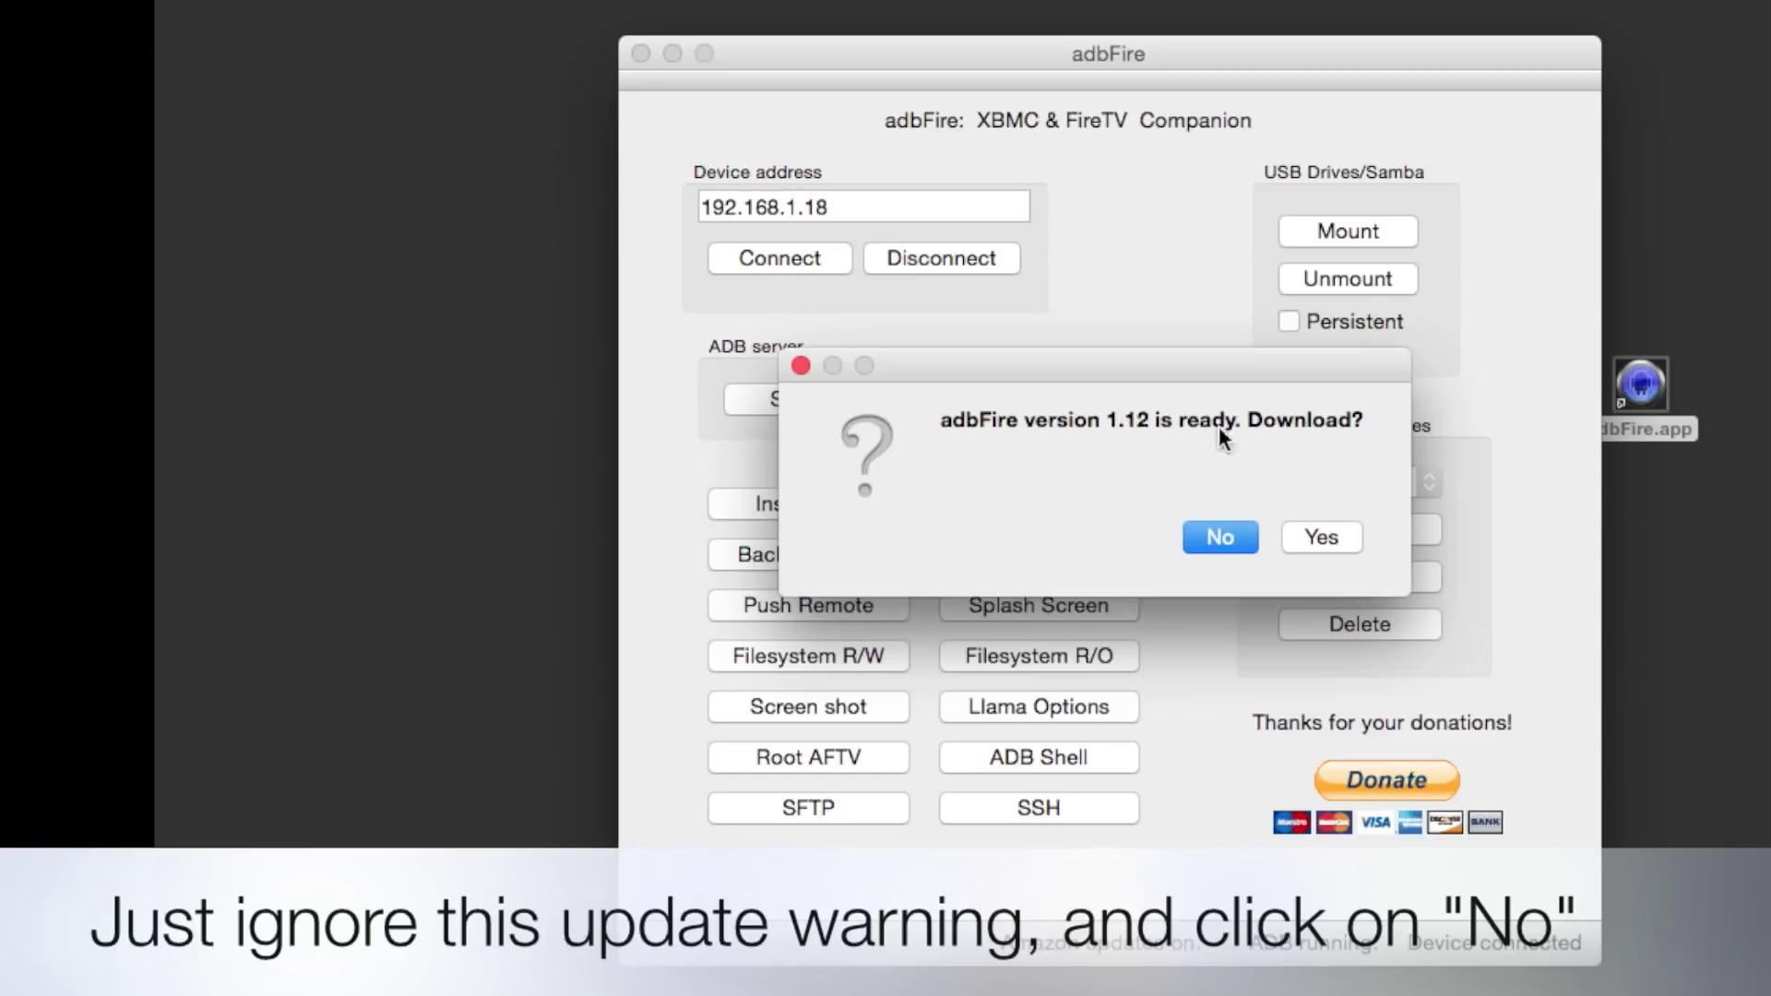
# Decline the adbFire 1.12 update and connect to the Fire TV at 192.168.1.18
pyautogui.click(1218, 536)
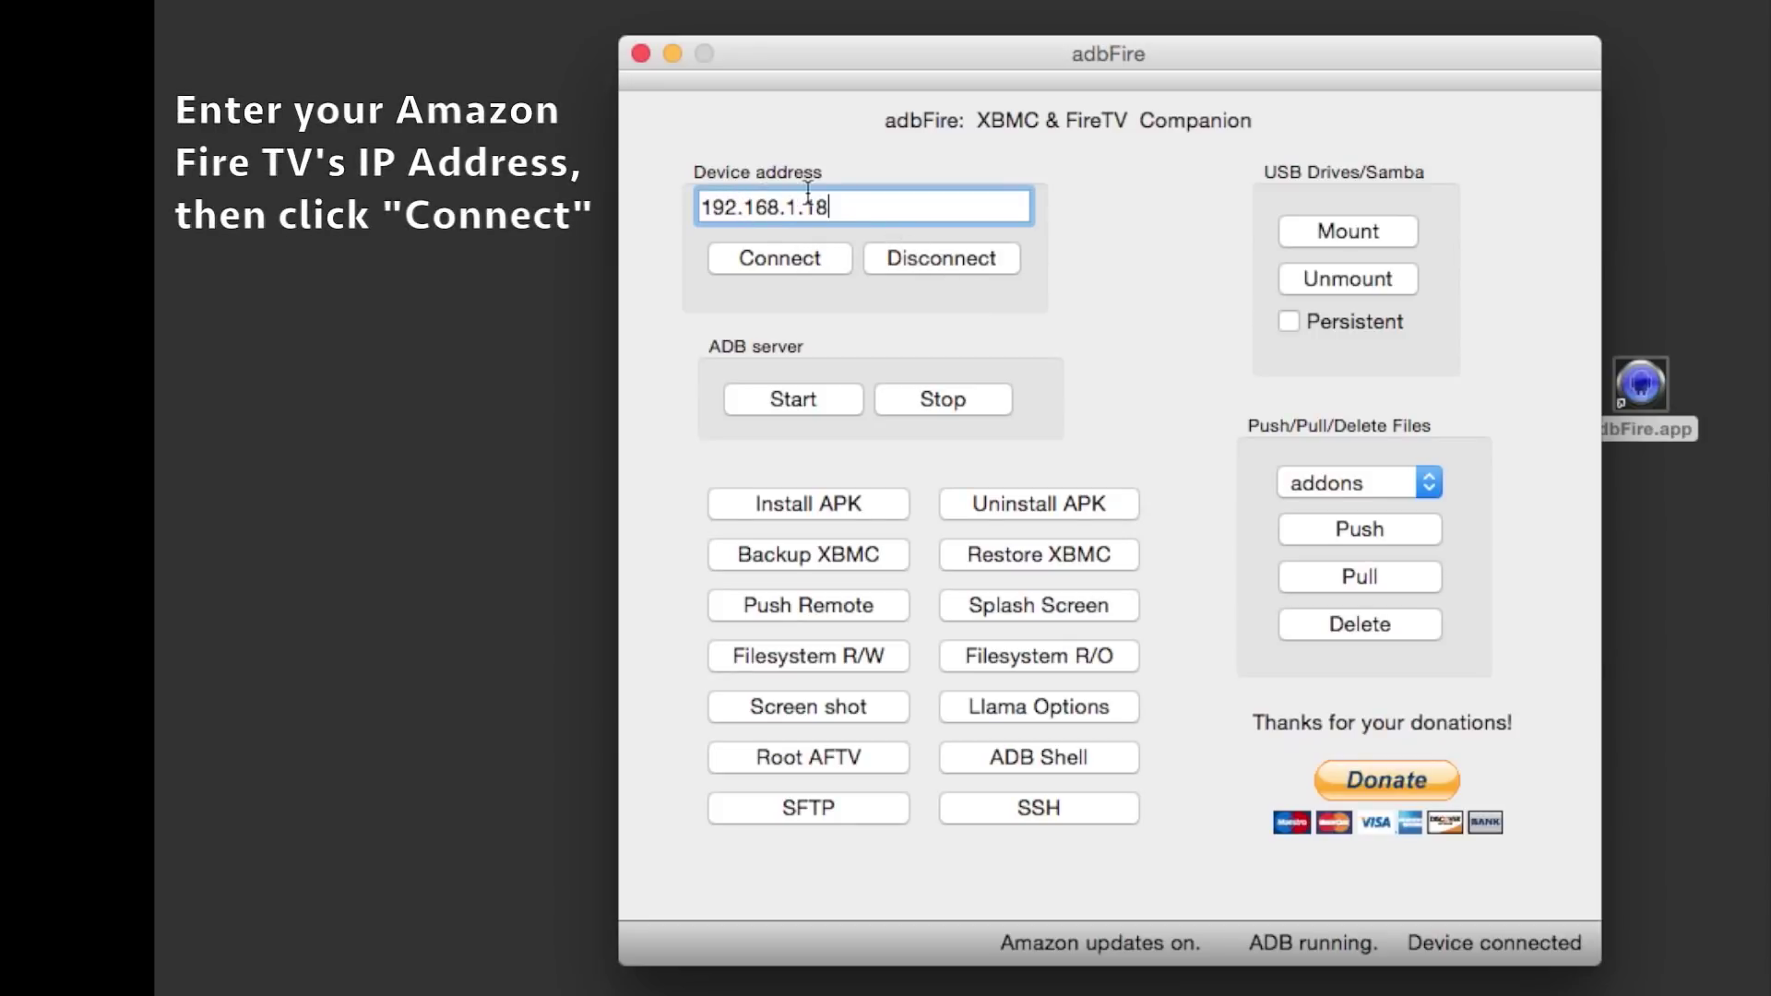
pyautogui.doubleClick(735, 211)
pyautogui.press('Right')
pyautogui.click(810, 255)
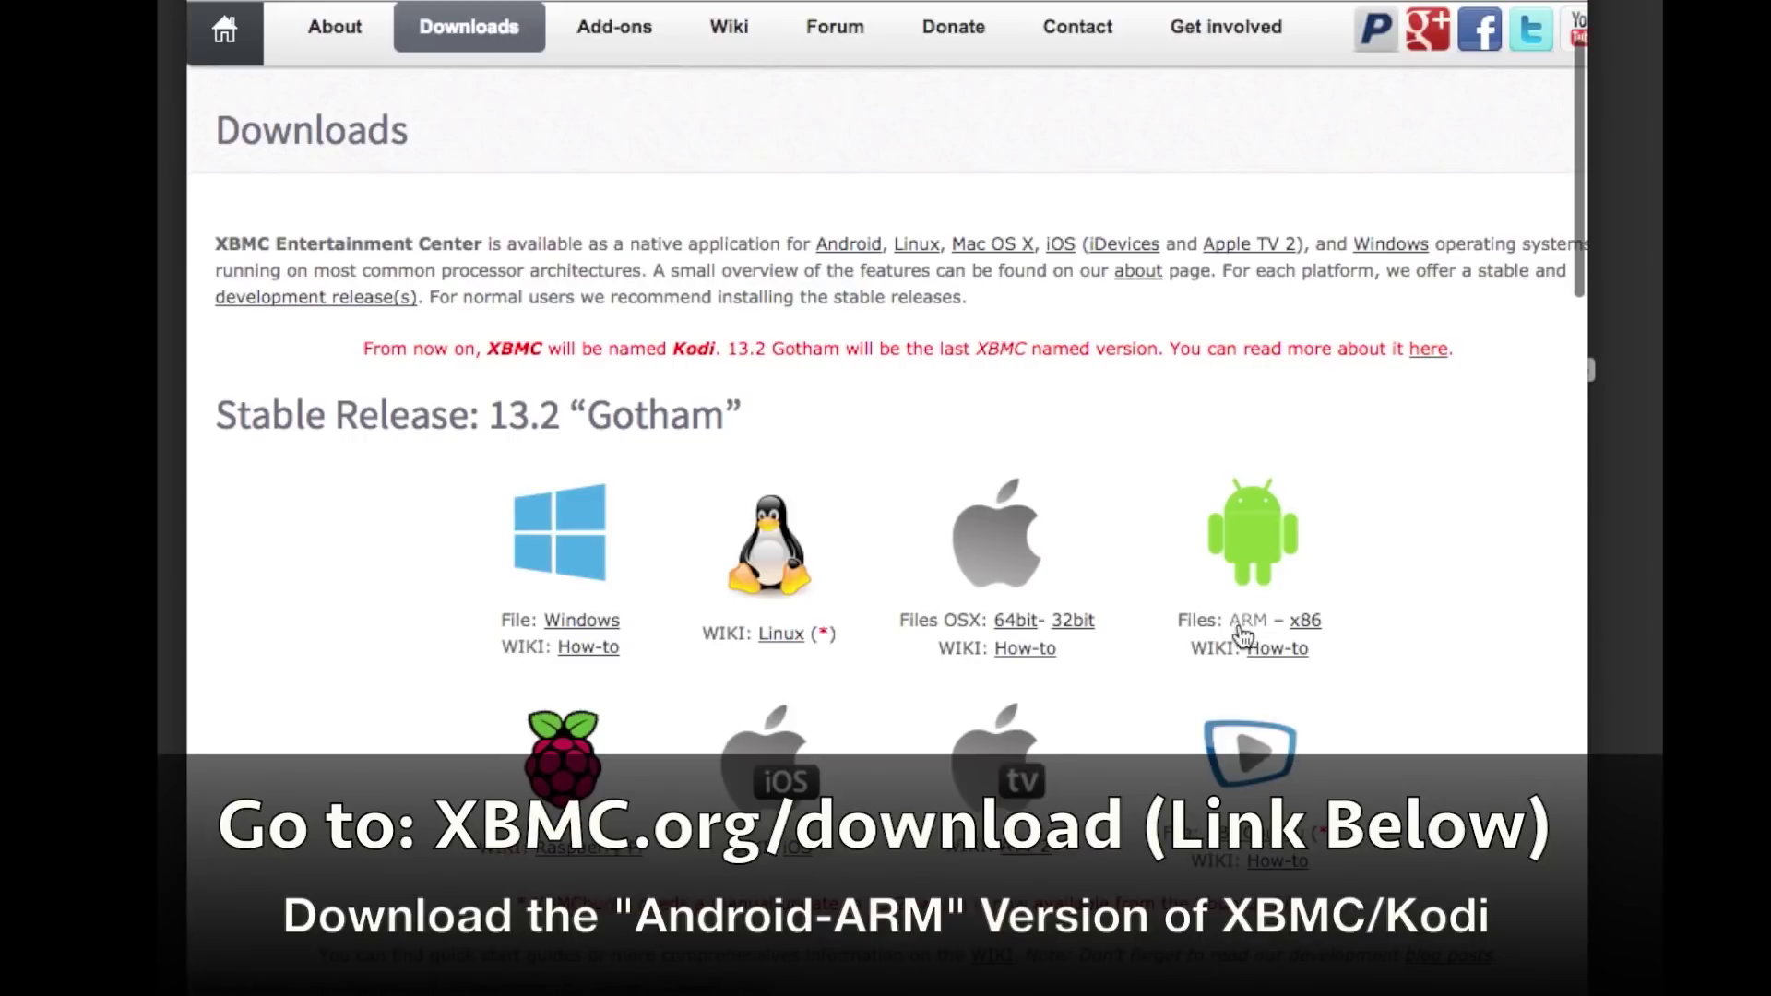
# Start an APK install in adbFire and browse to the Downloads folder
pyautogui.scroll(3, 1391, 568)
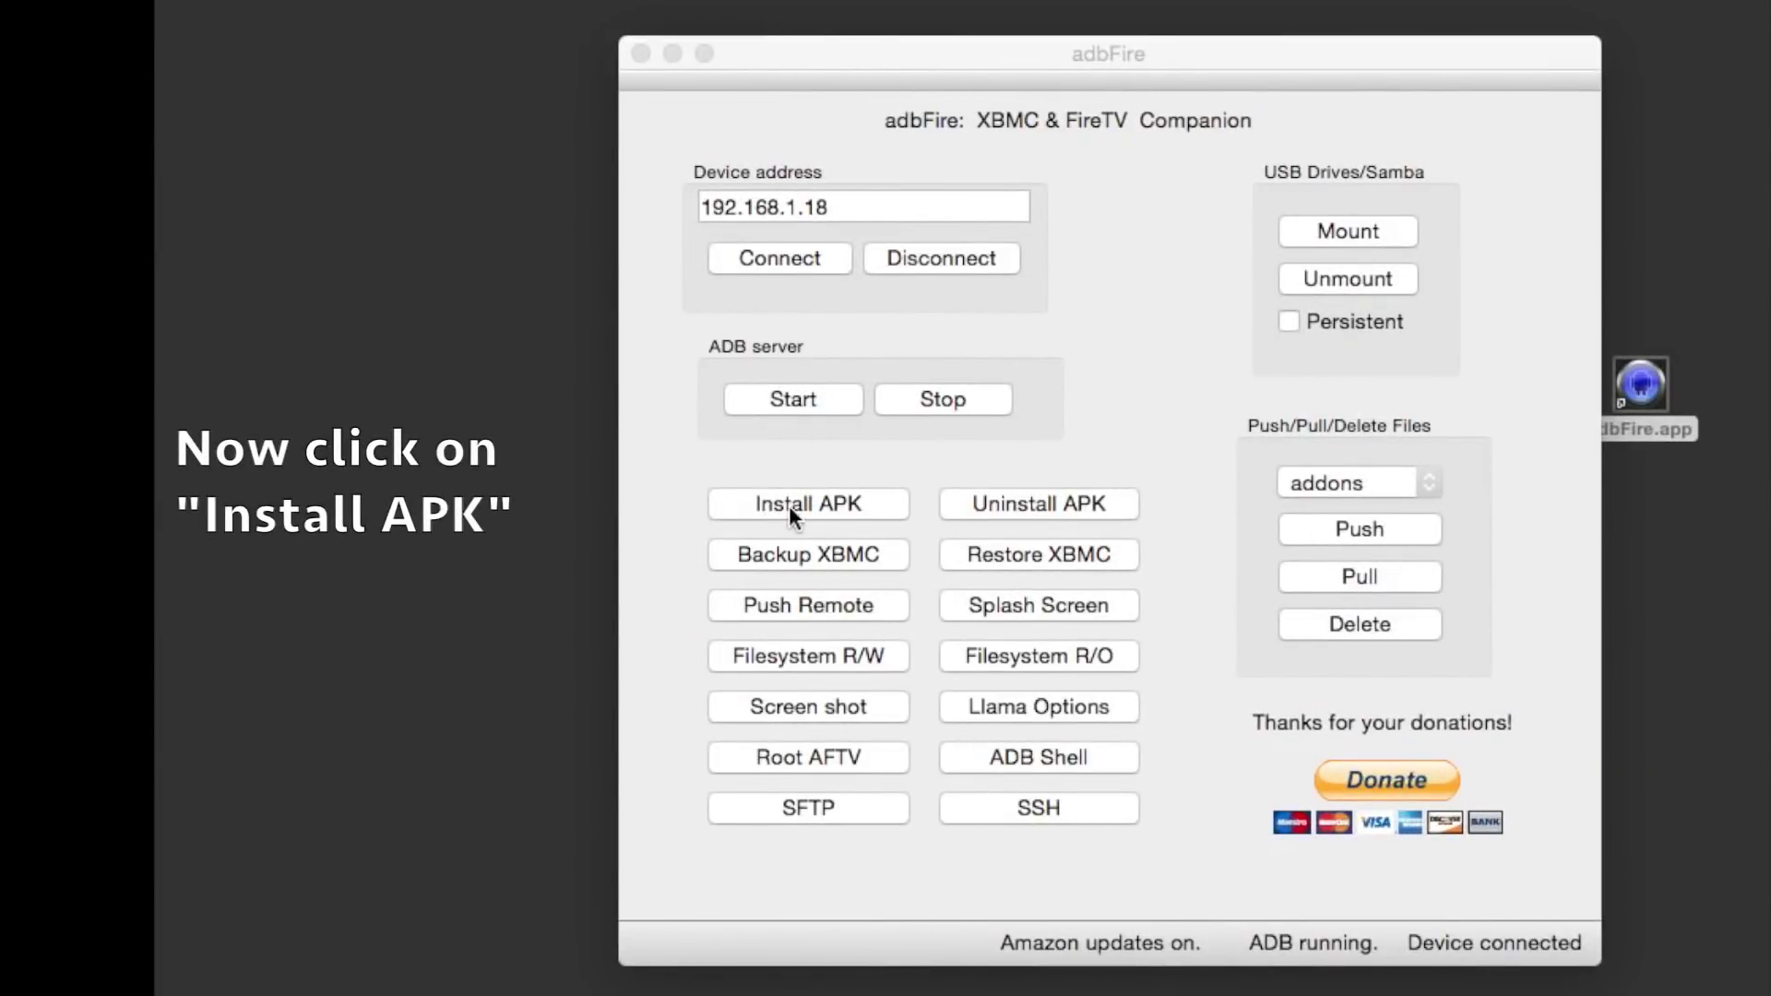
pyautogui.click(826, 507)
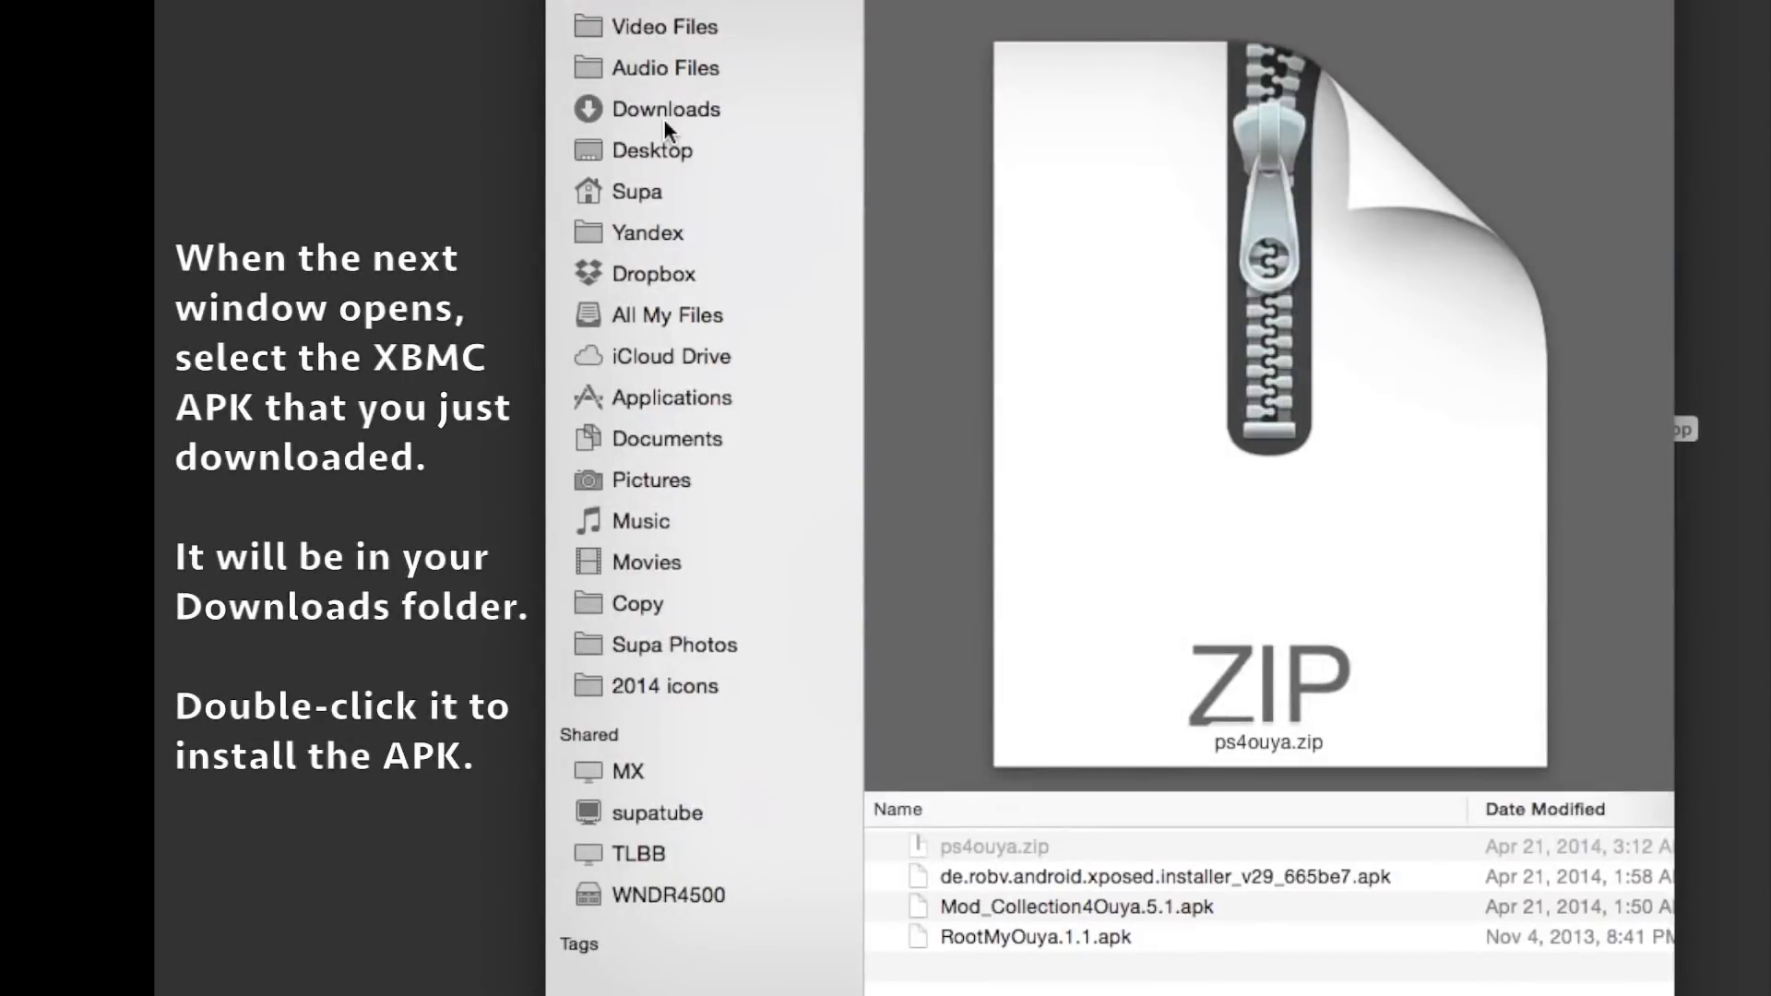
pyautogui.click(664, 113)
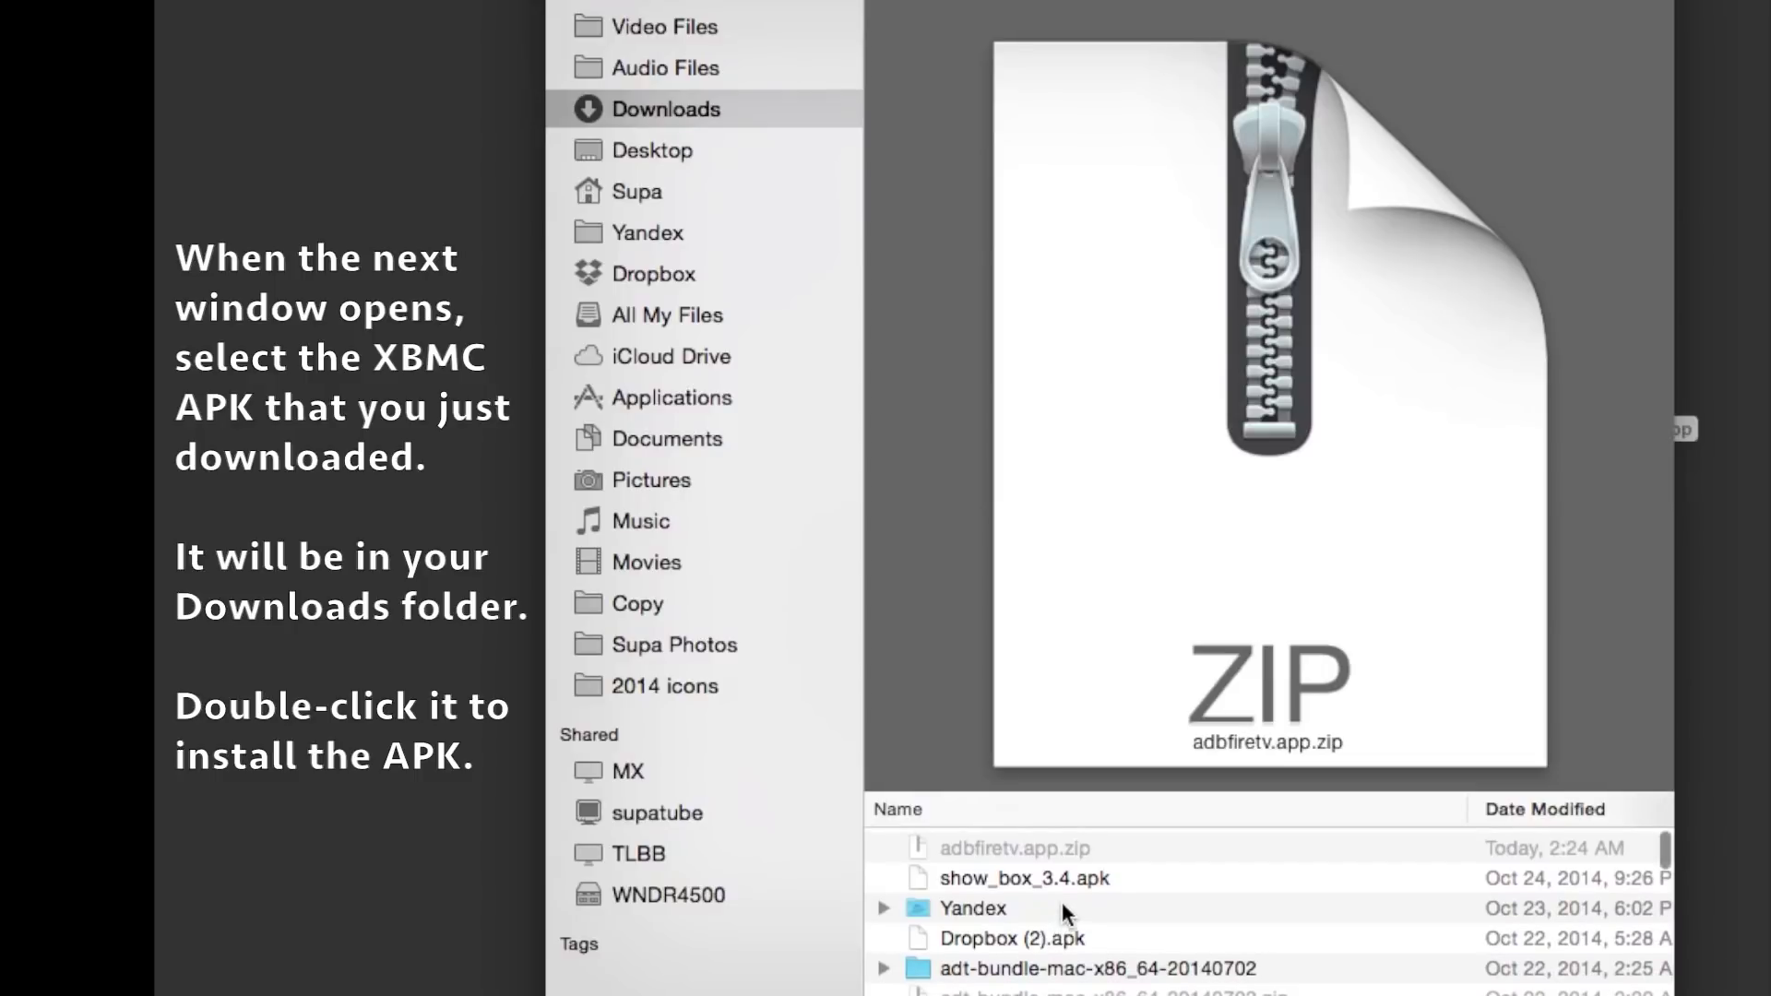
# Choose xbmc-13.2-Gotham-armeabi-v7a.apk from the Downloads list for installation
pyautogui.scroll(-3, 1061, 900)
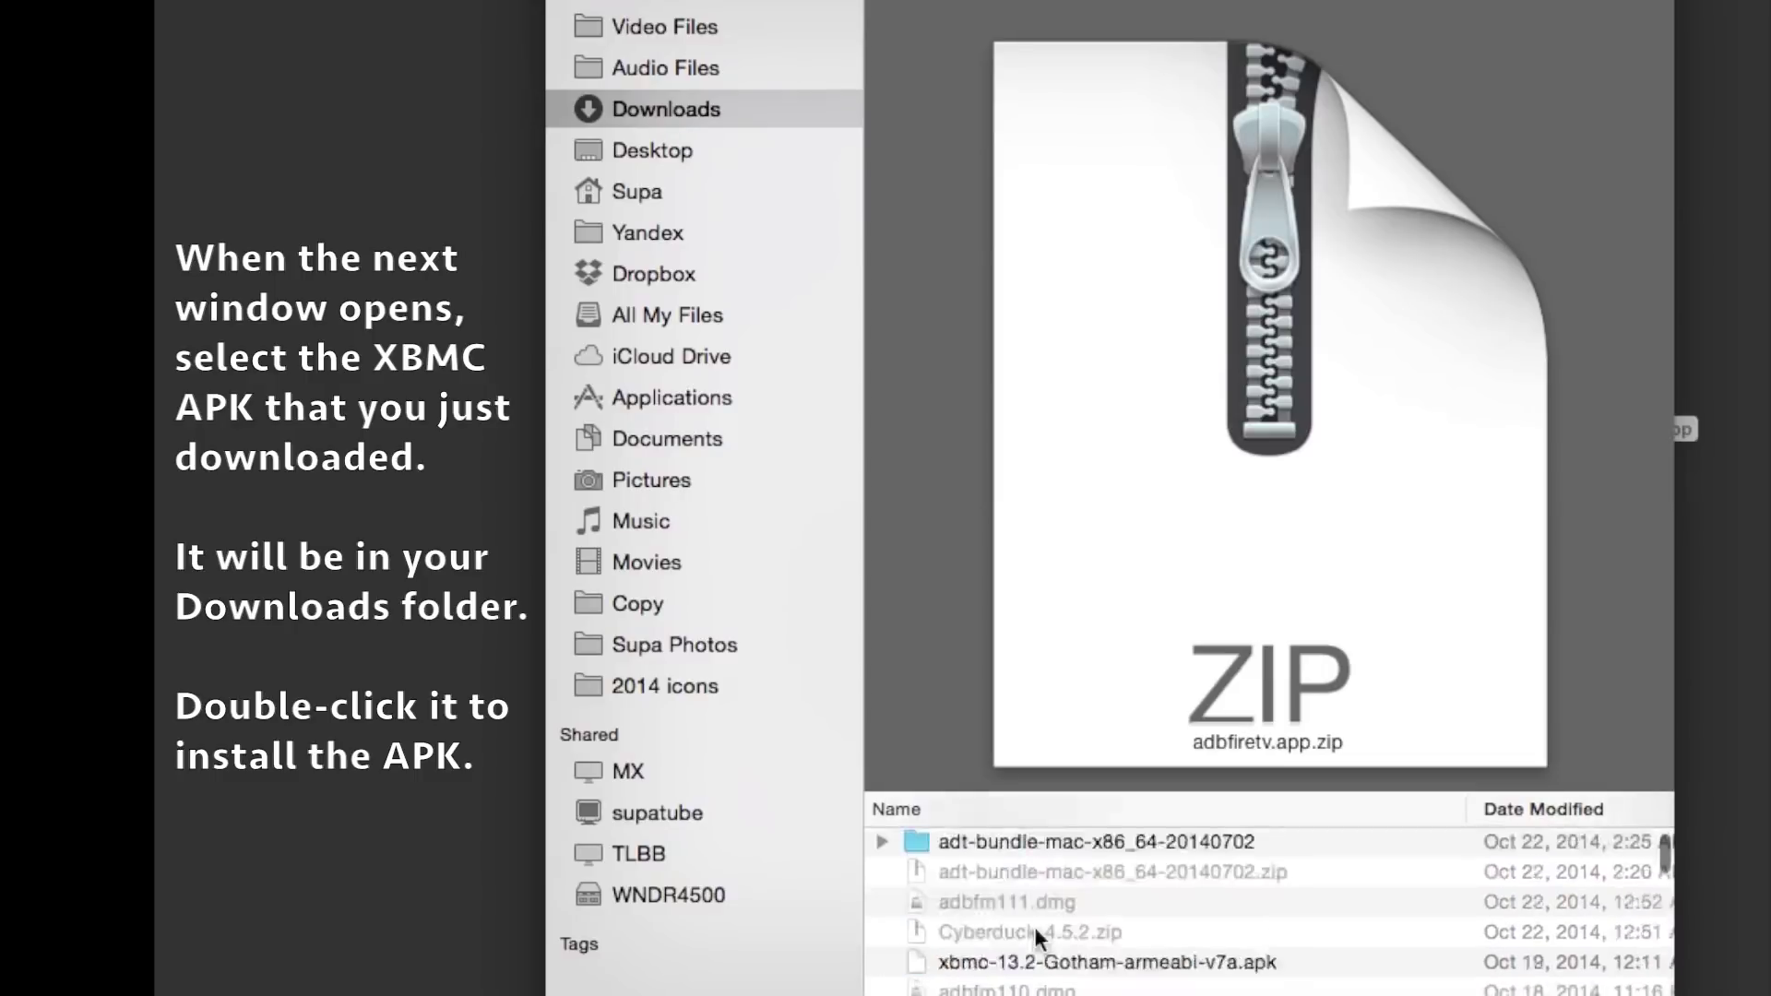
pyautogui.click(1121, 964)
pyautogui.doubleClick(1213, 964)
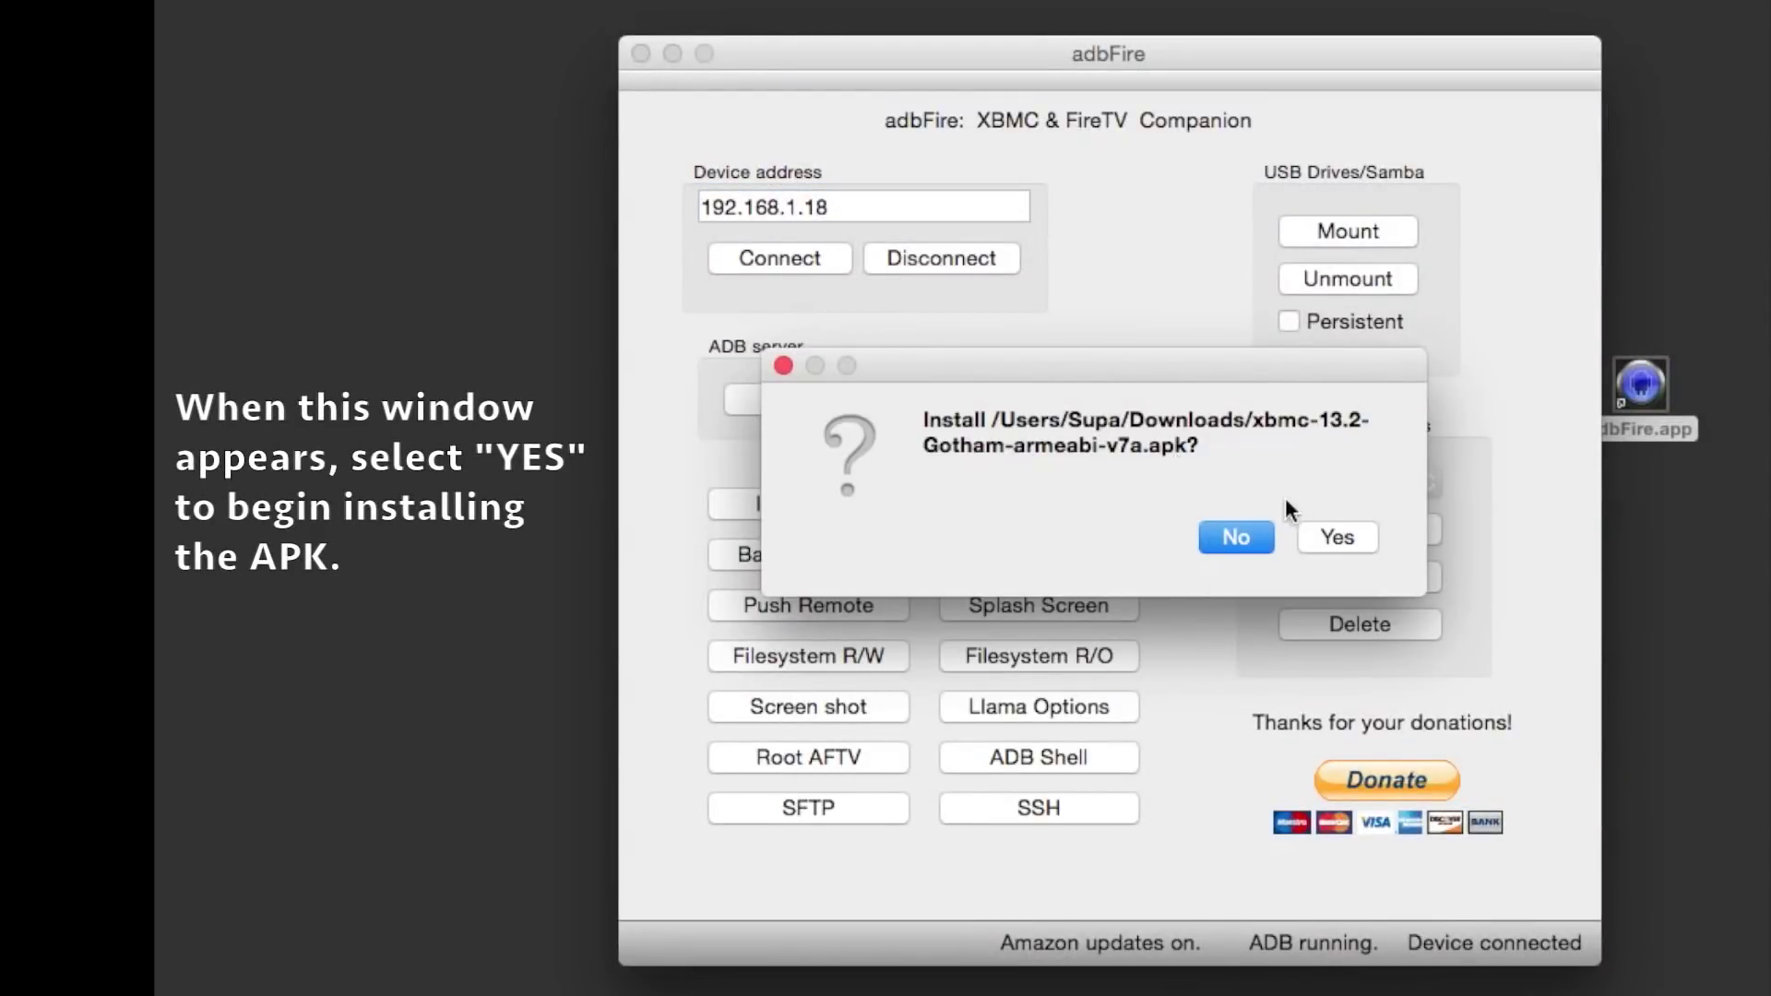
# Confirm the XBMC 13.2 APK install and dismiss the Installed alert
pyautogui.click(1337, 537)
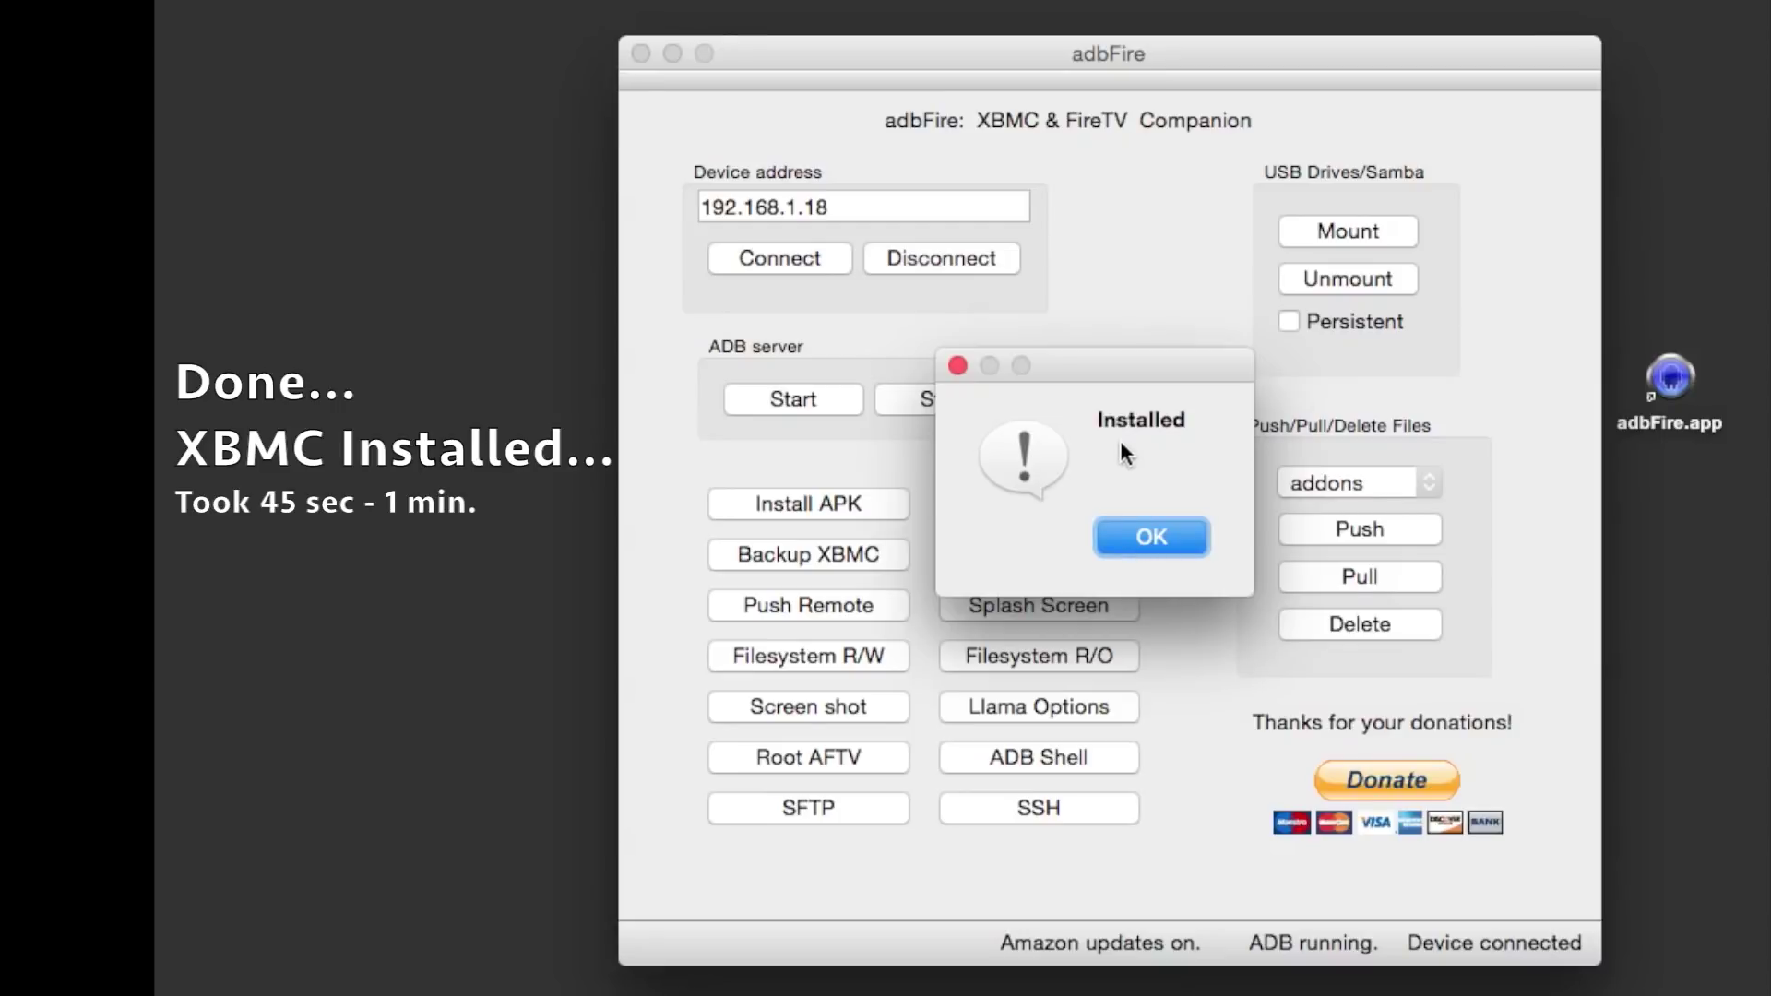
pyautogui.click(1149, 539)
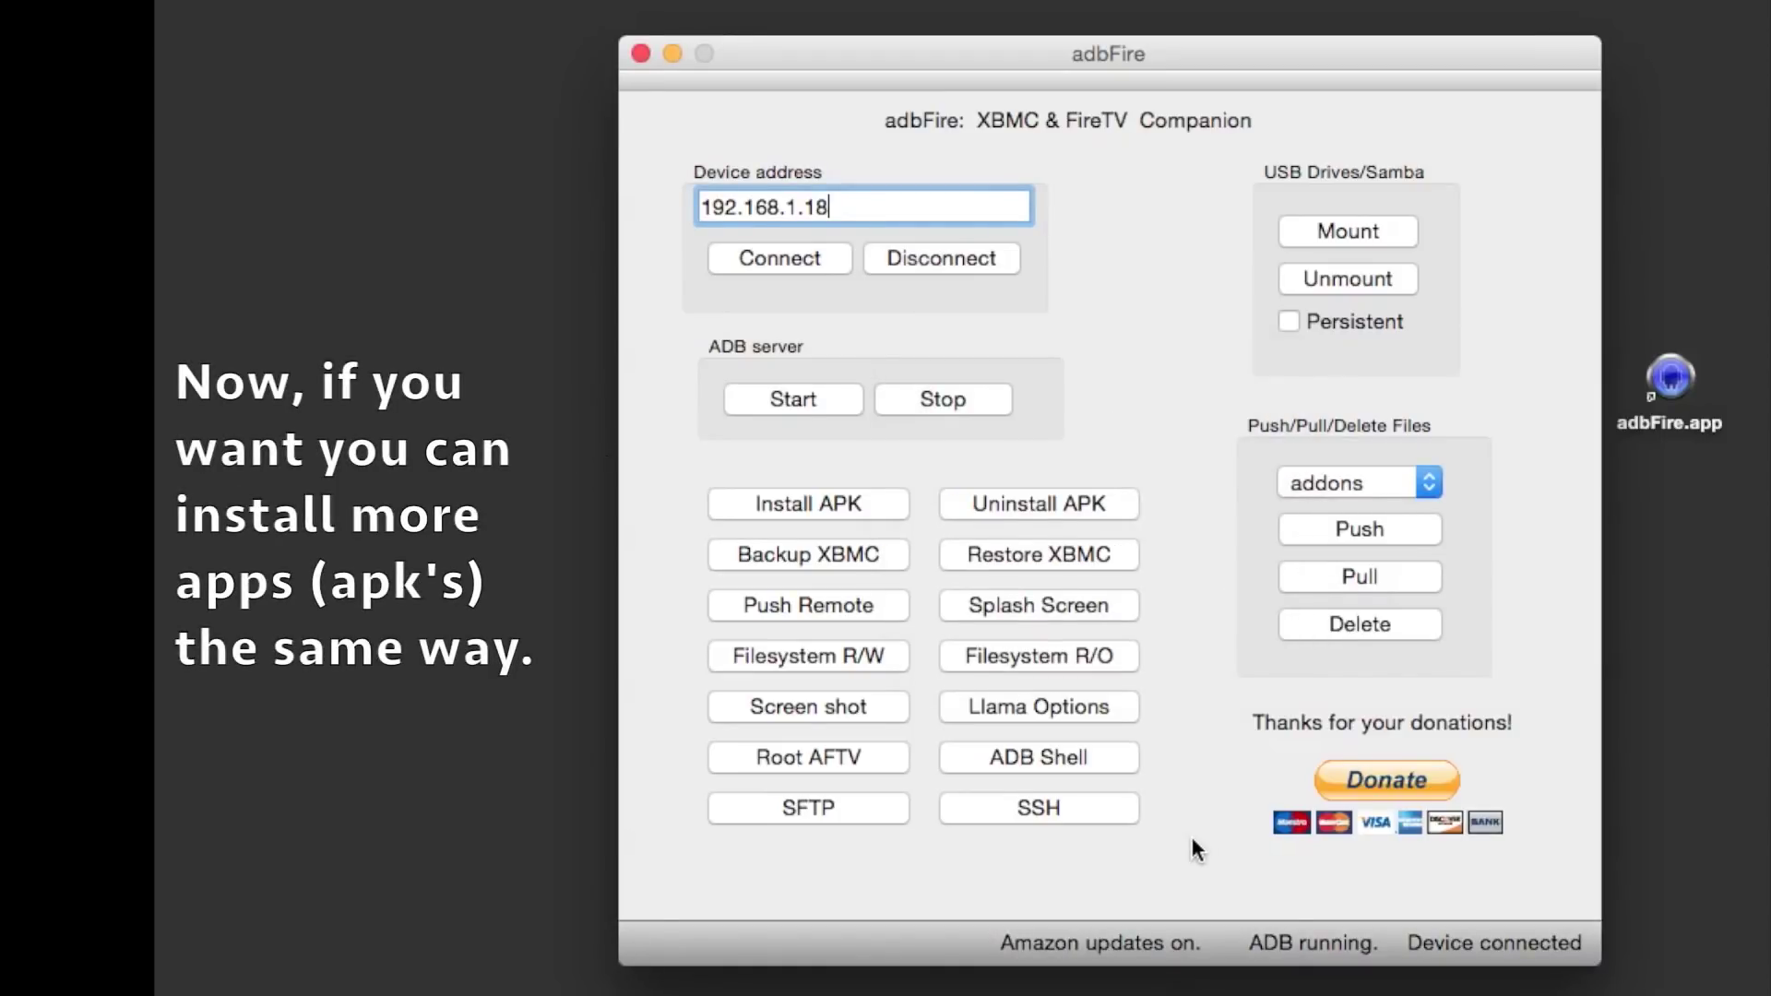
# Start another APK install and select Dropbox (2).apk from the enlarged file list
pyautogui.click(816, 506)
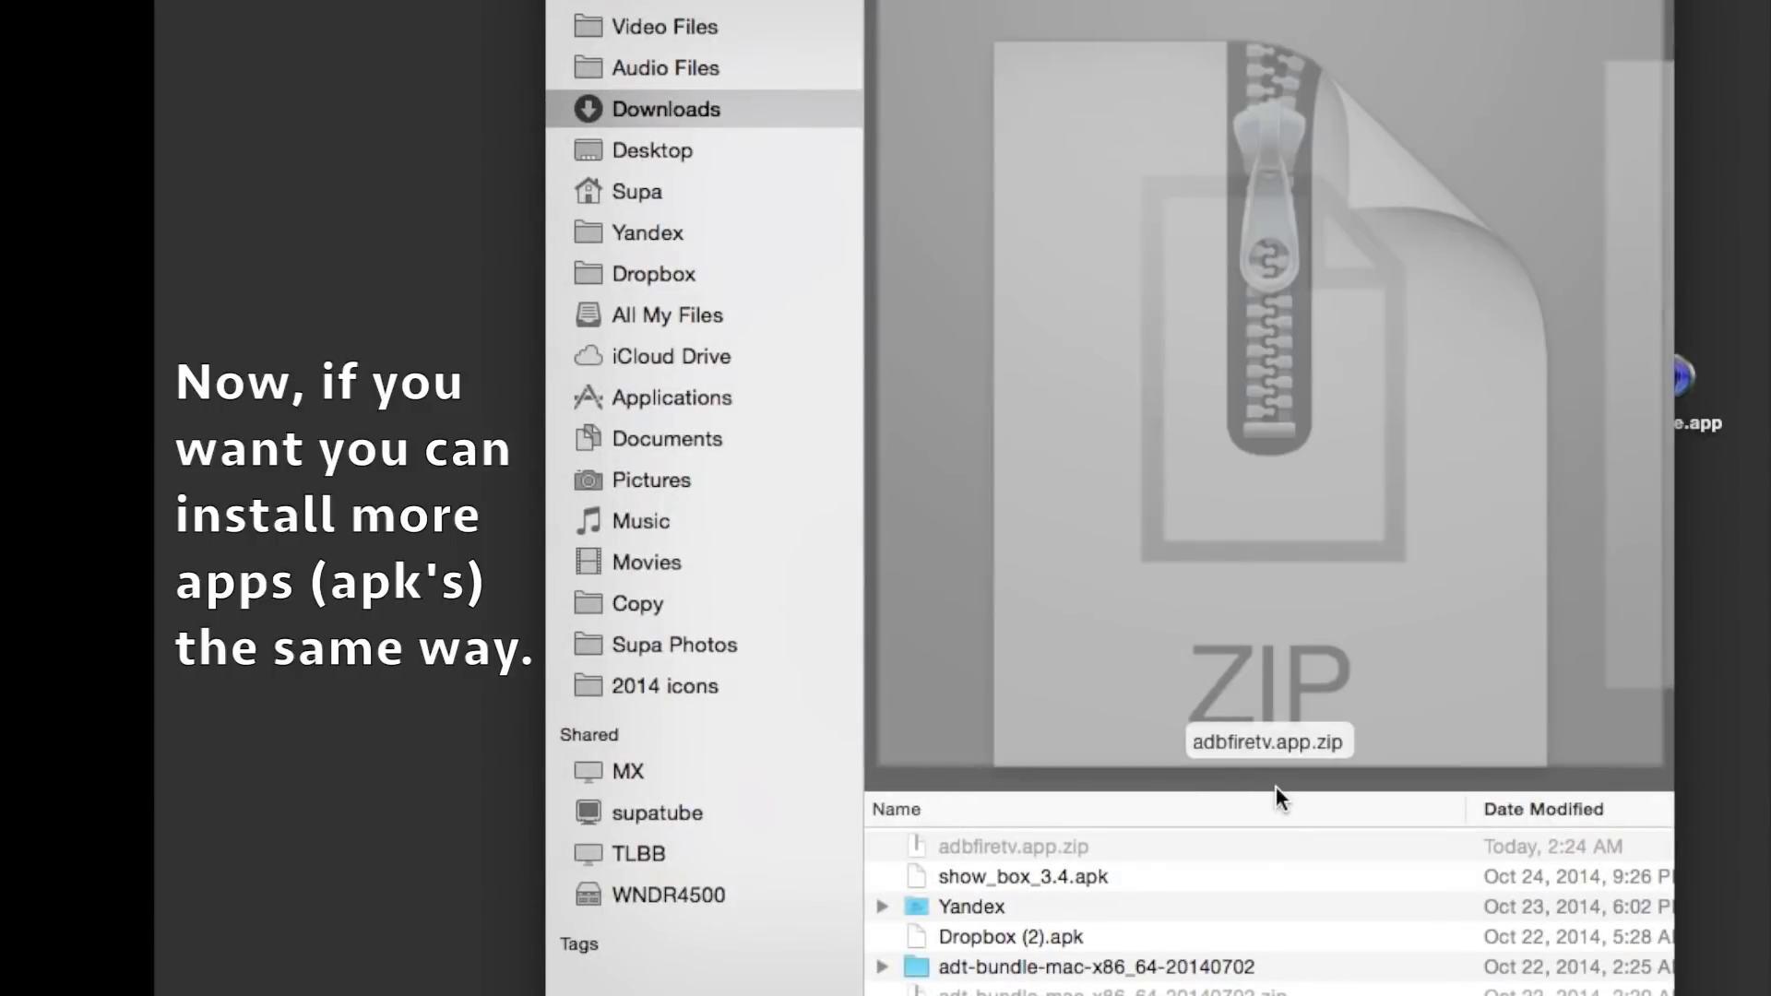
pyautogui.moveTo(1276, 791); pyautogui.dragTo(1320, 391)
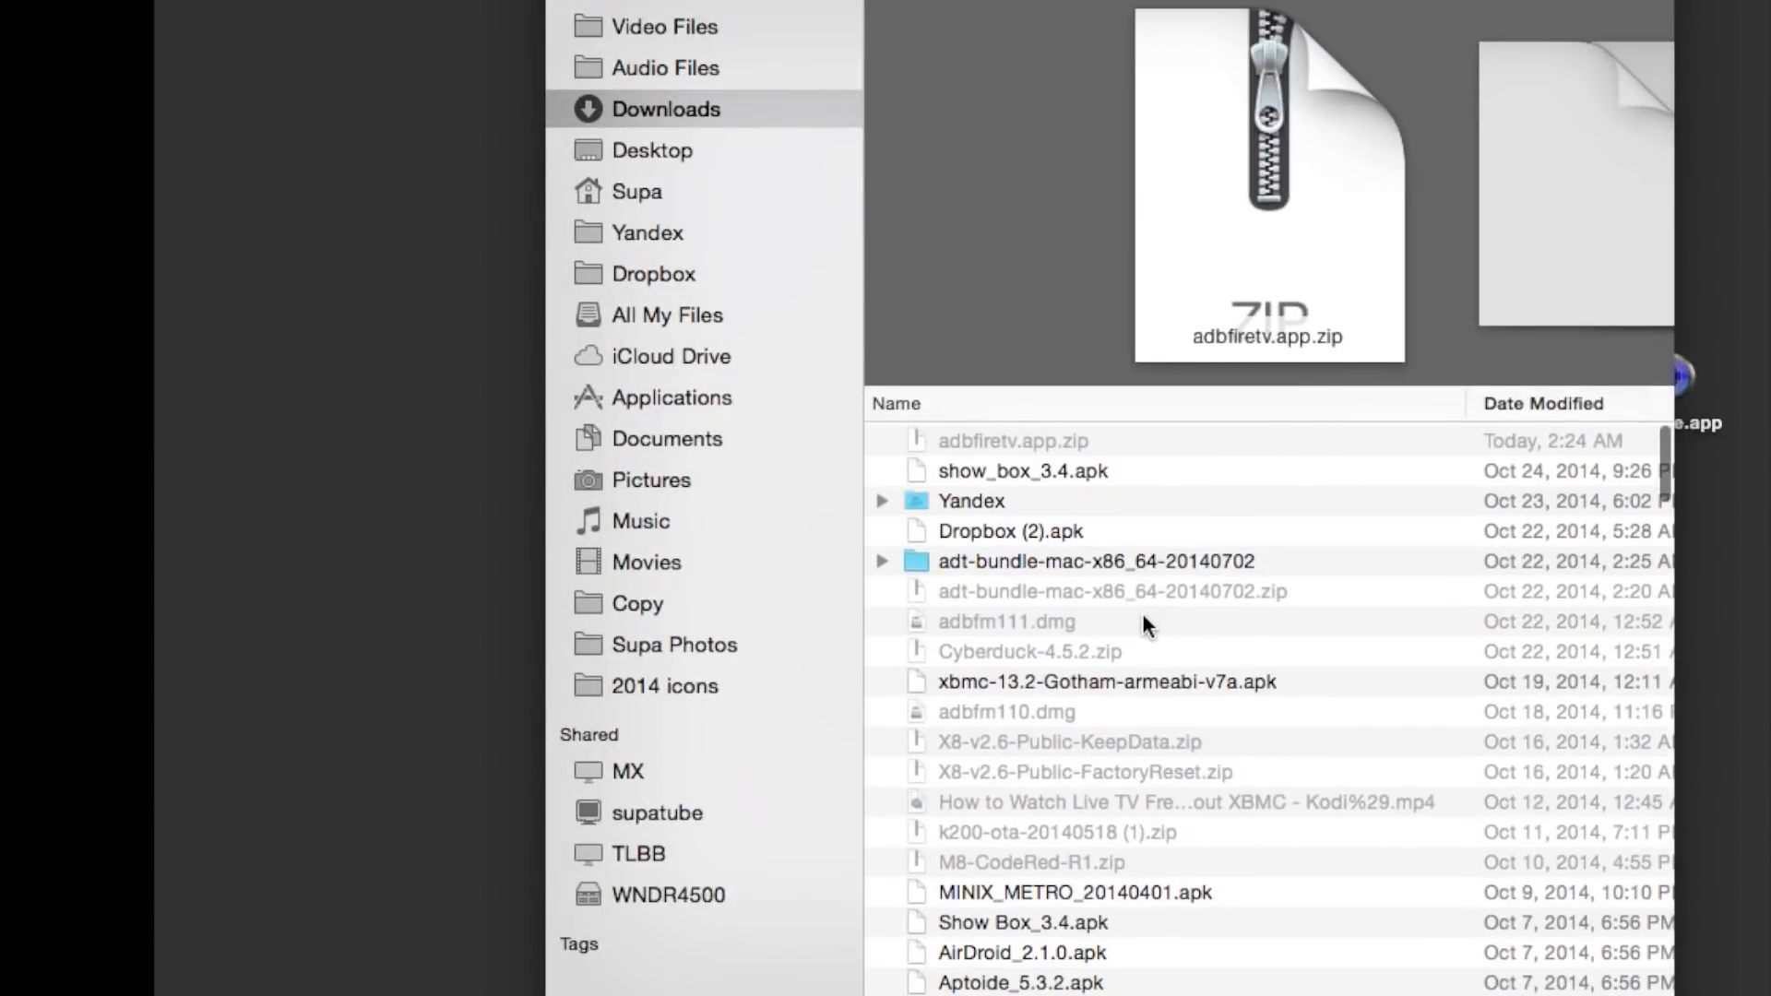
pyautogui.scroll(-3, 1144, 617)
pyautogui.scroll(3, 1098, 599)
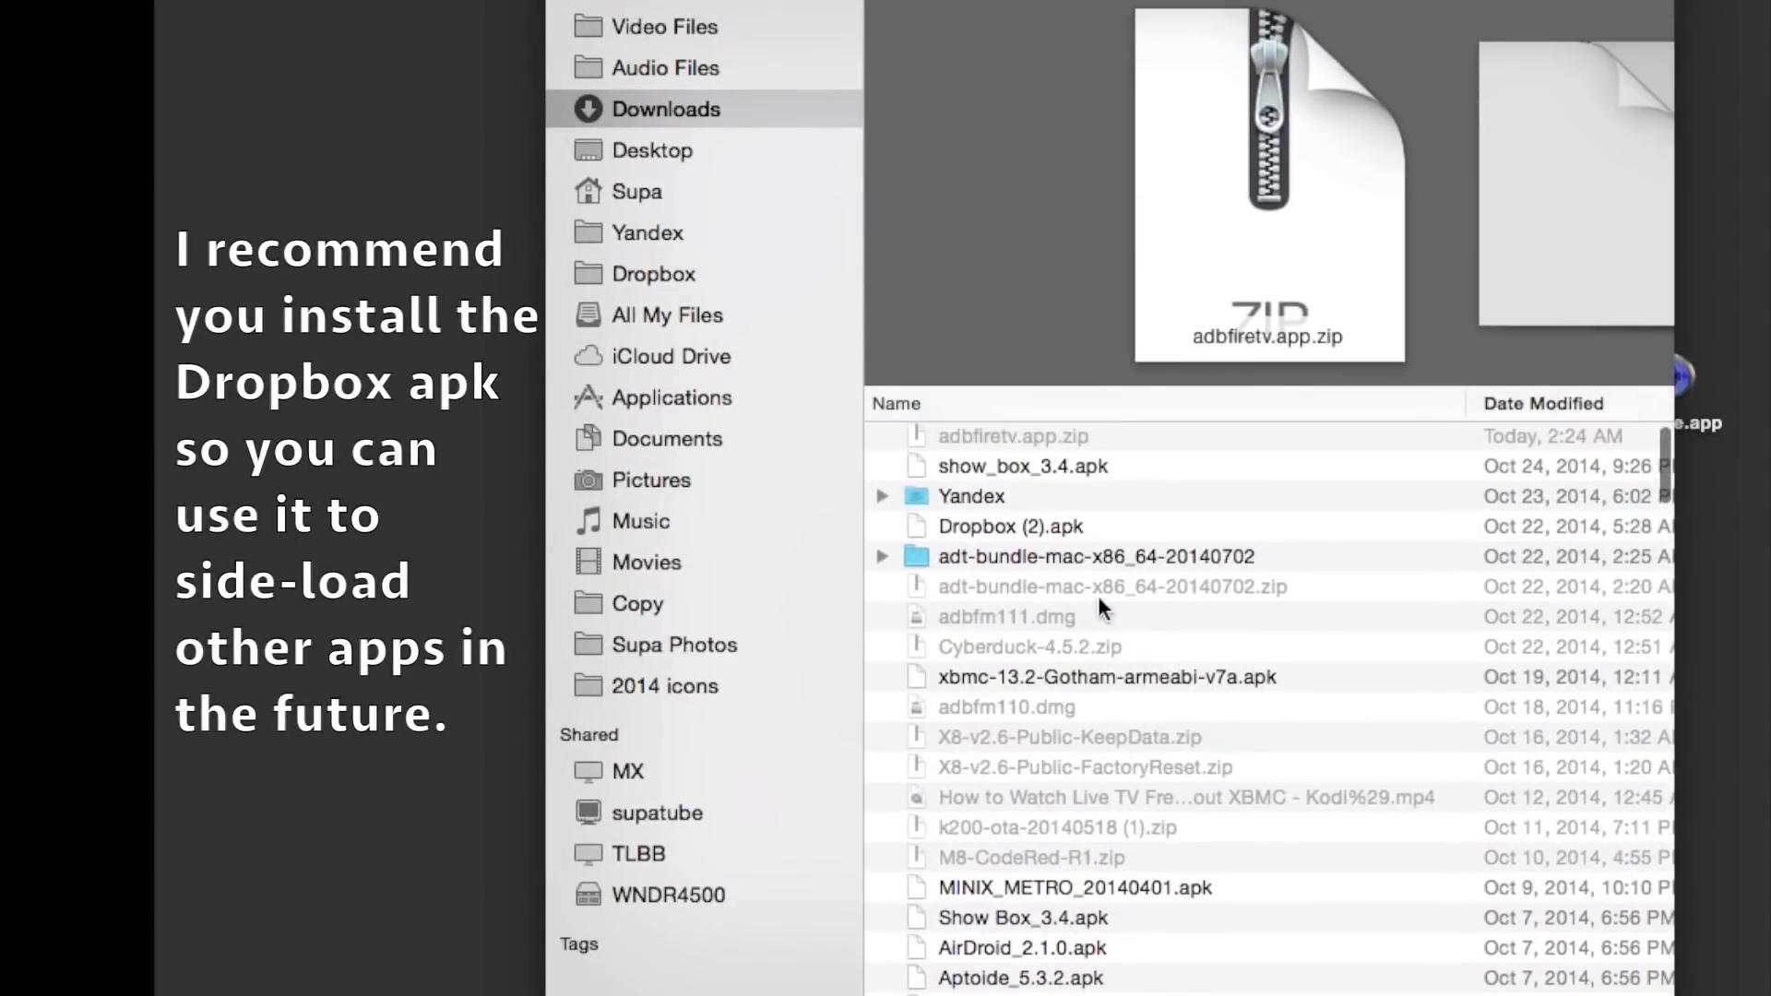
pyautogui.click(1005, 529)
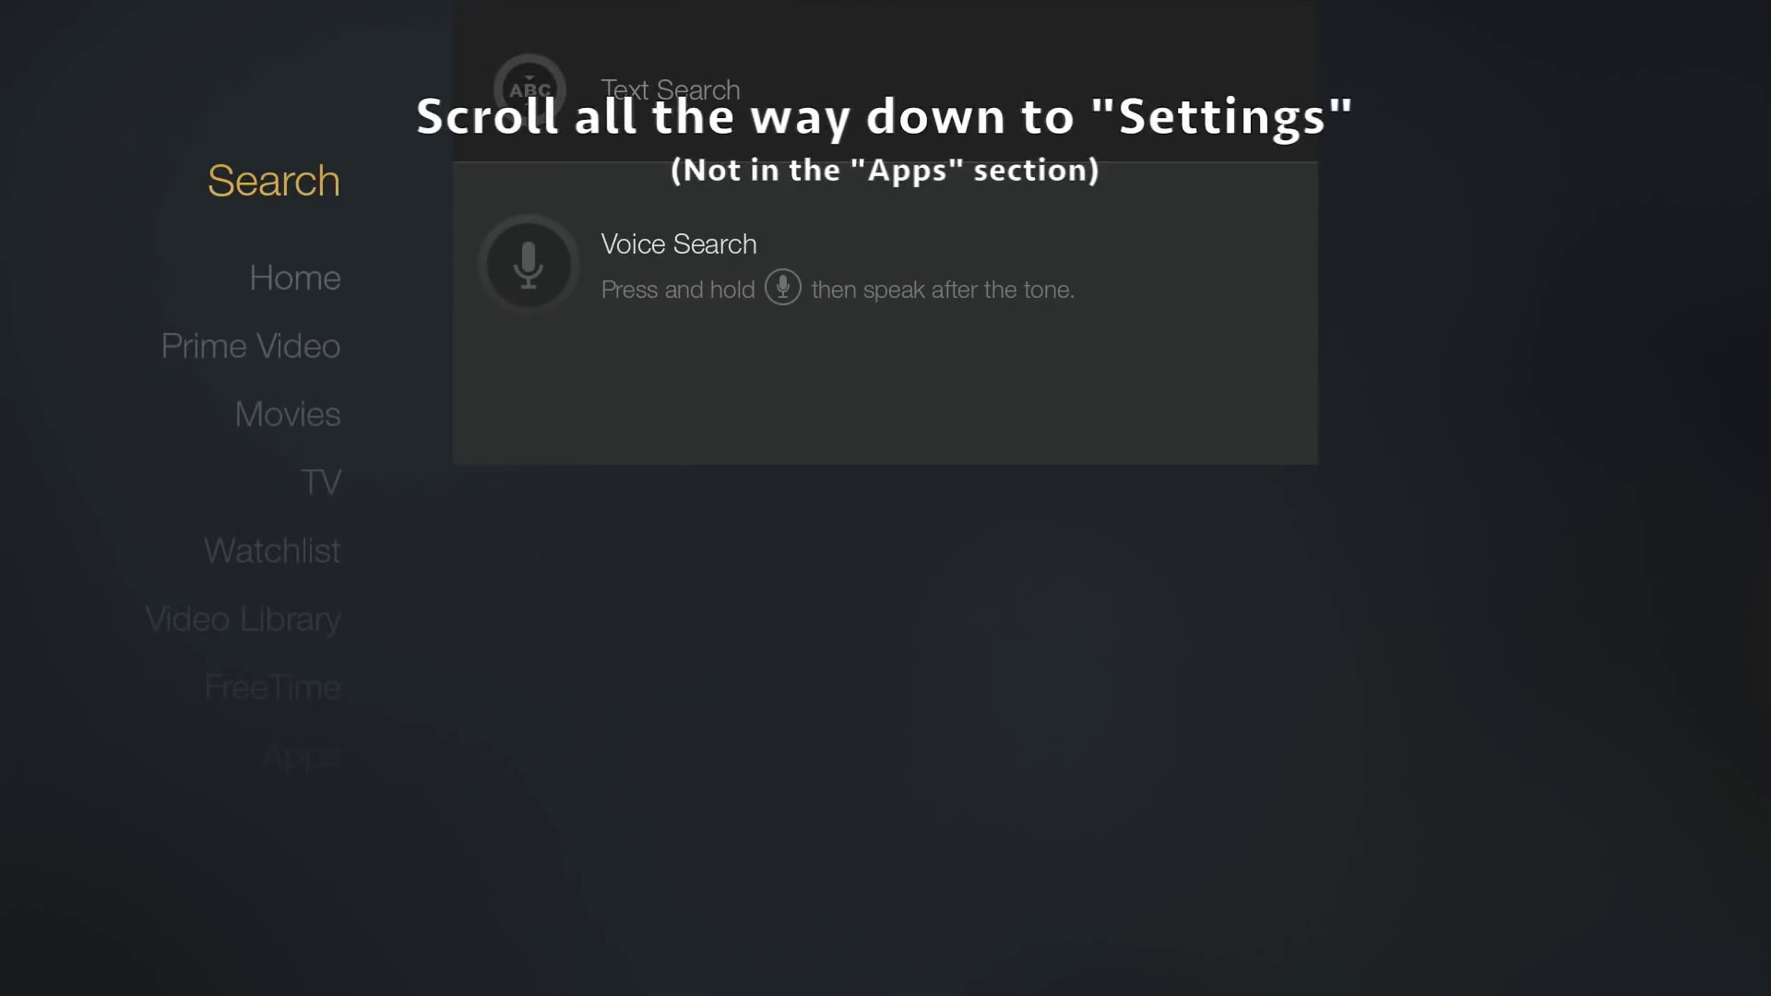
# Go to Settings > Applications and open Manage All Installed Applications
pyautogui.press('Down')
pyautogui.press('Down')
pyautogui.press('Down')
pyautogui.press('Down')
pyautogui.press('Down')
pyautogui.press('Down')
pyautogui.press('Down')
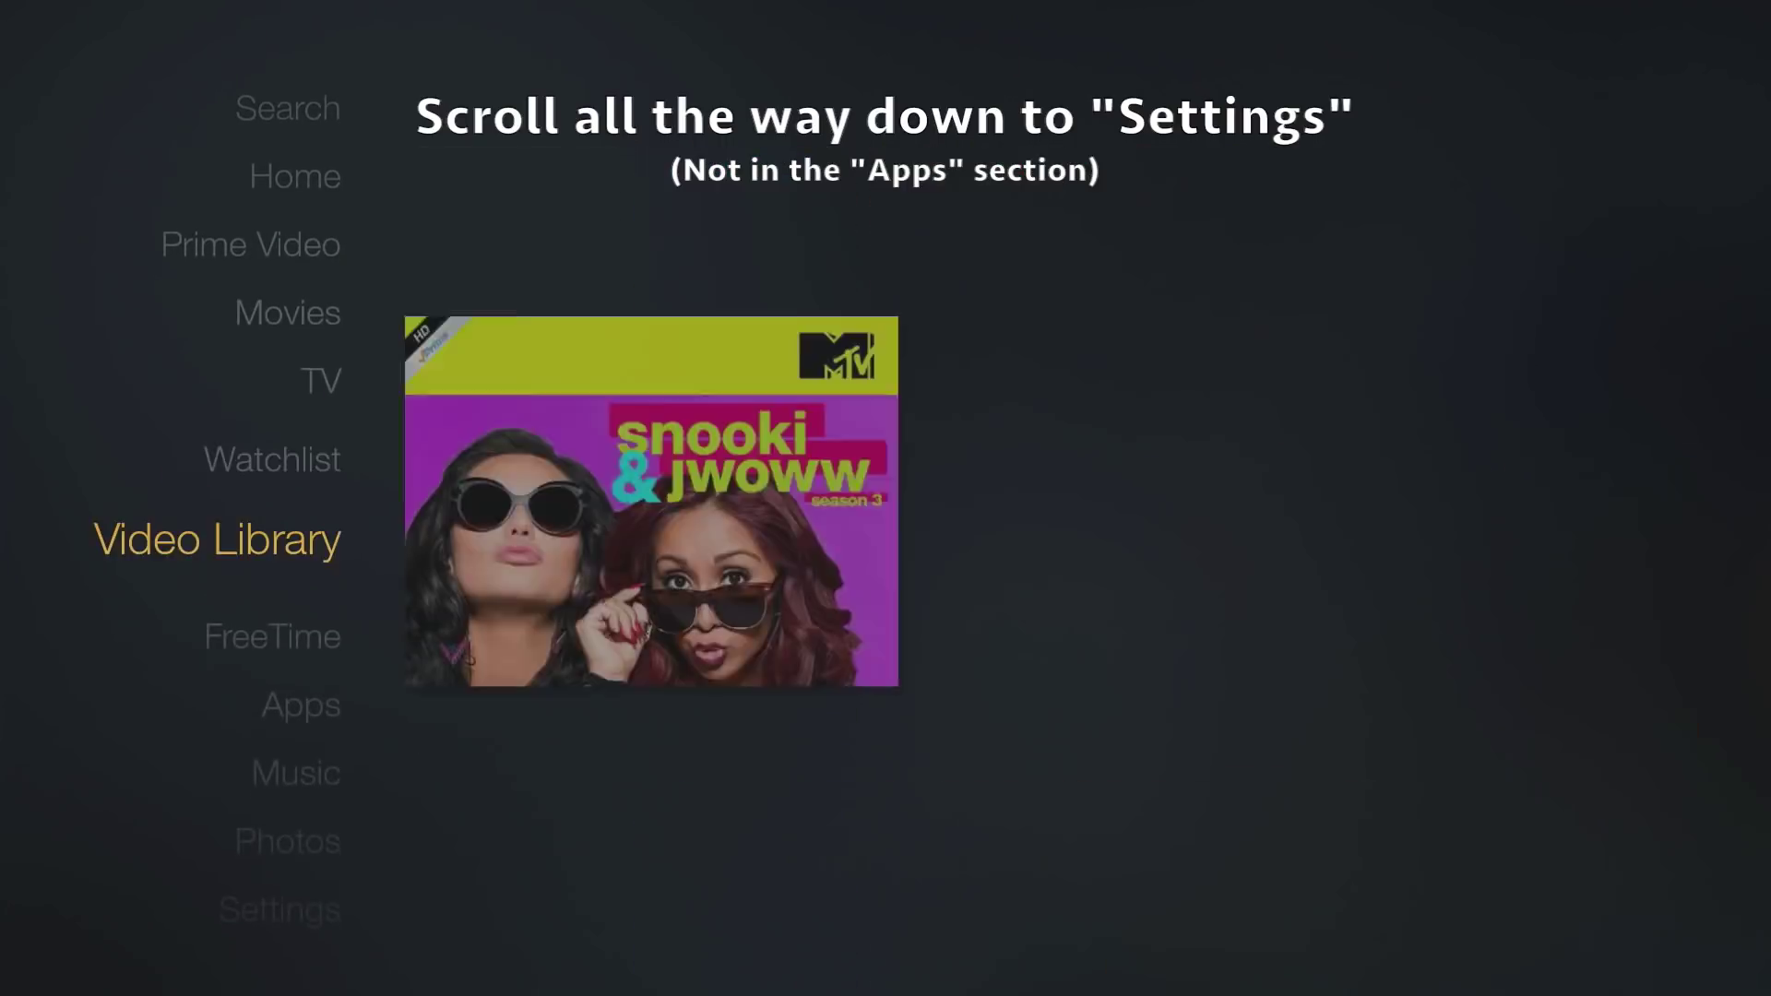
pyautogui.press('Down')
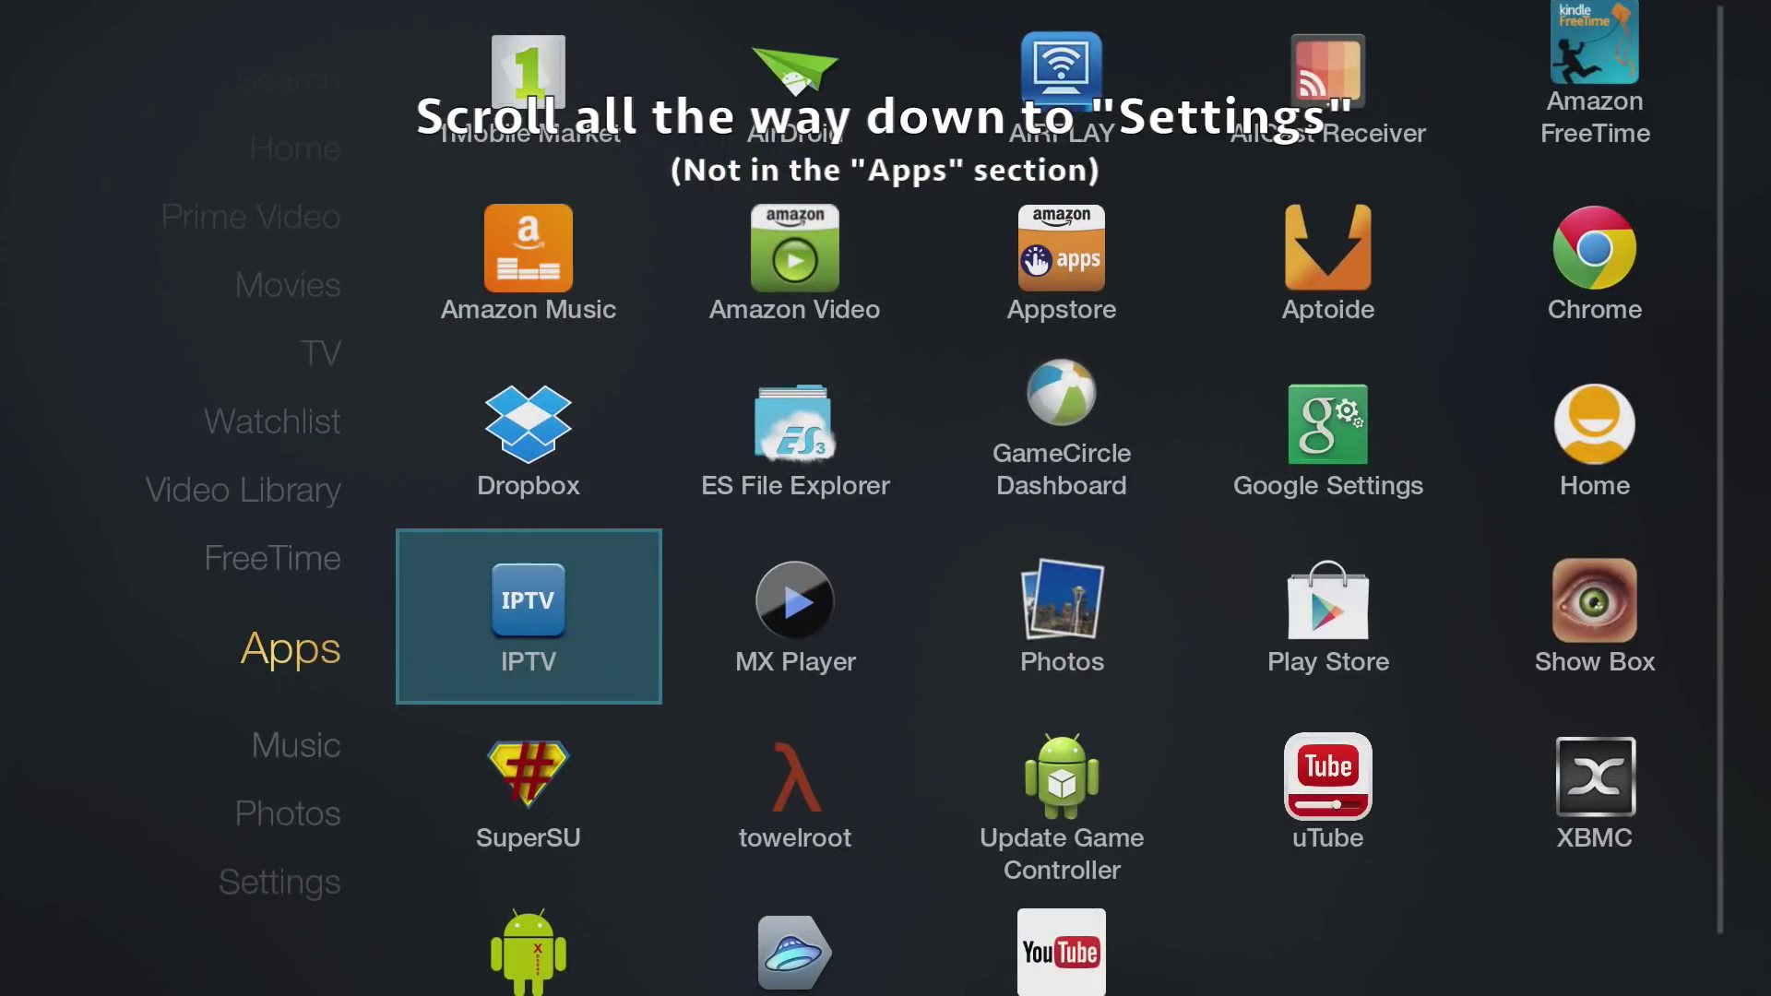
pyautogui.press('Down')
pyautogui.press('Down')
pyautogui.press('Down')
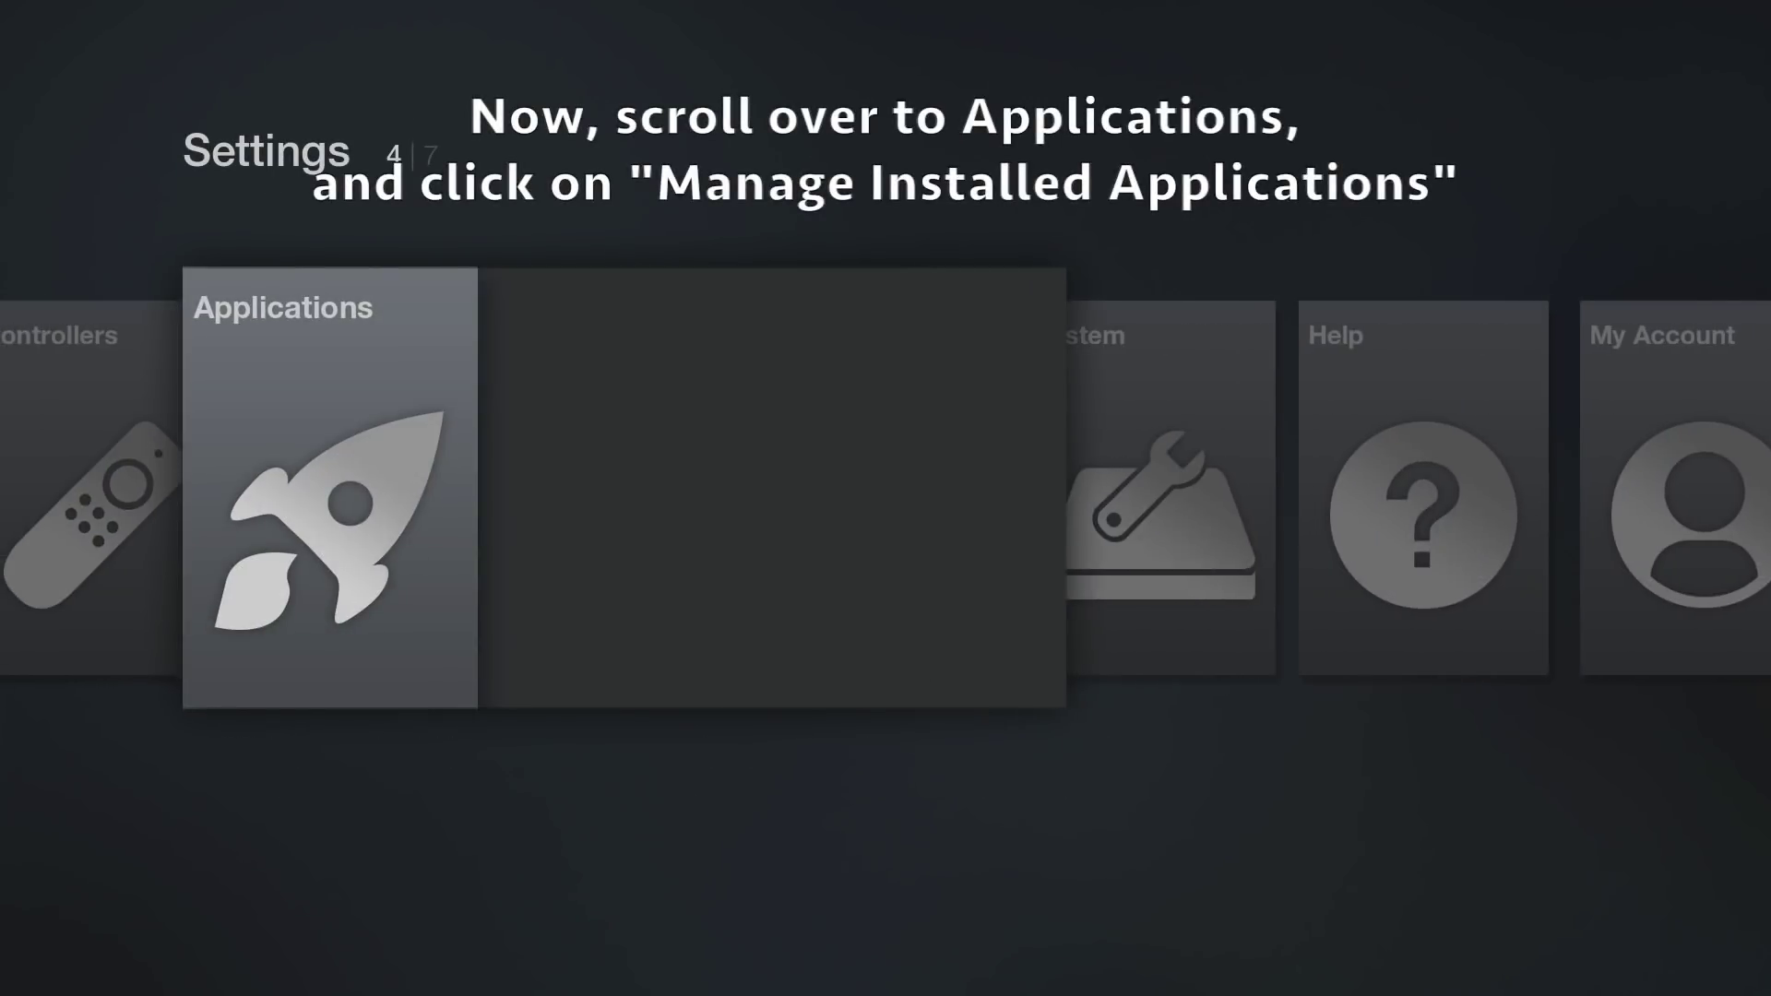
pyautogui.press('Down')
pyautogui.press('Down')
pyautogui.press('Down')
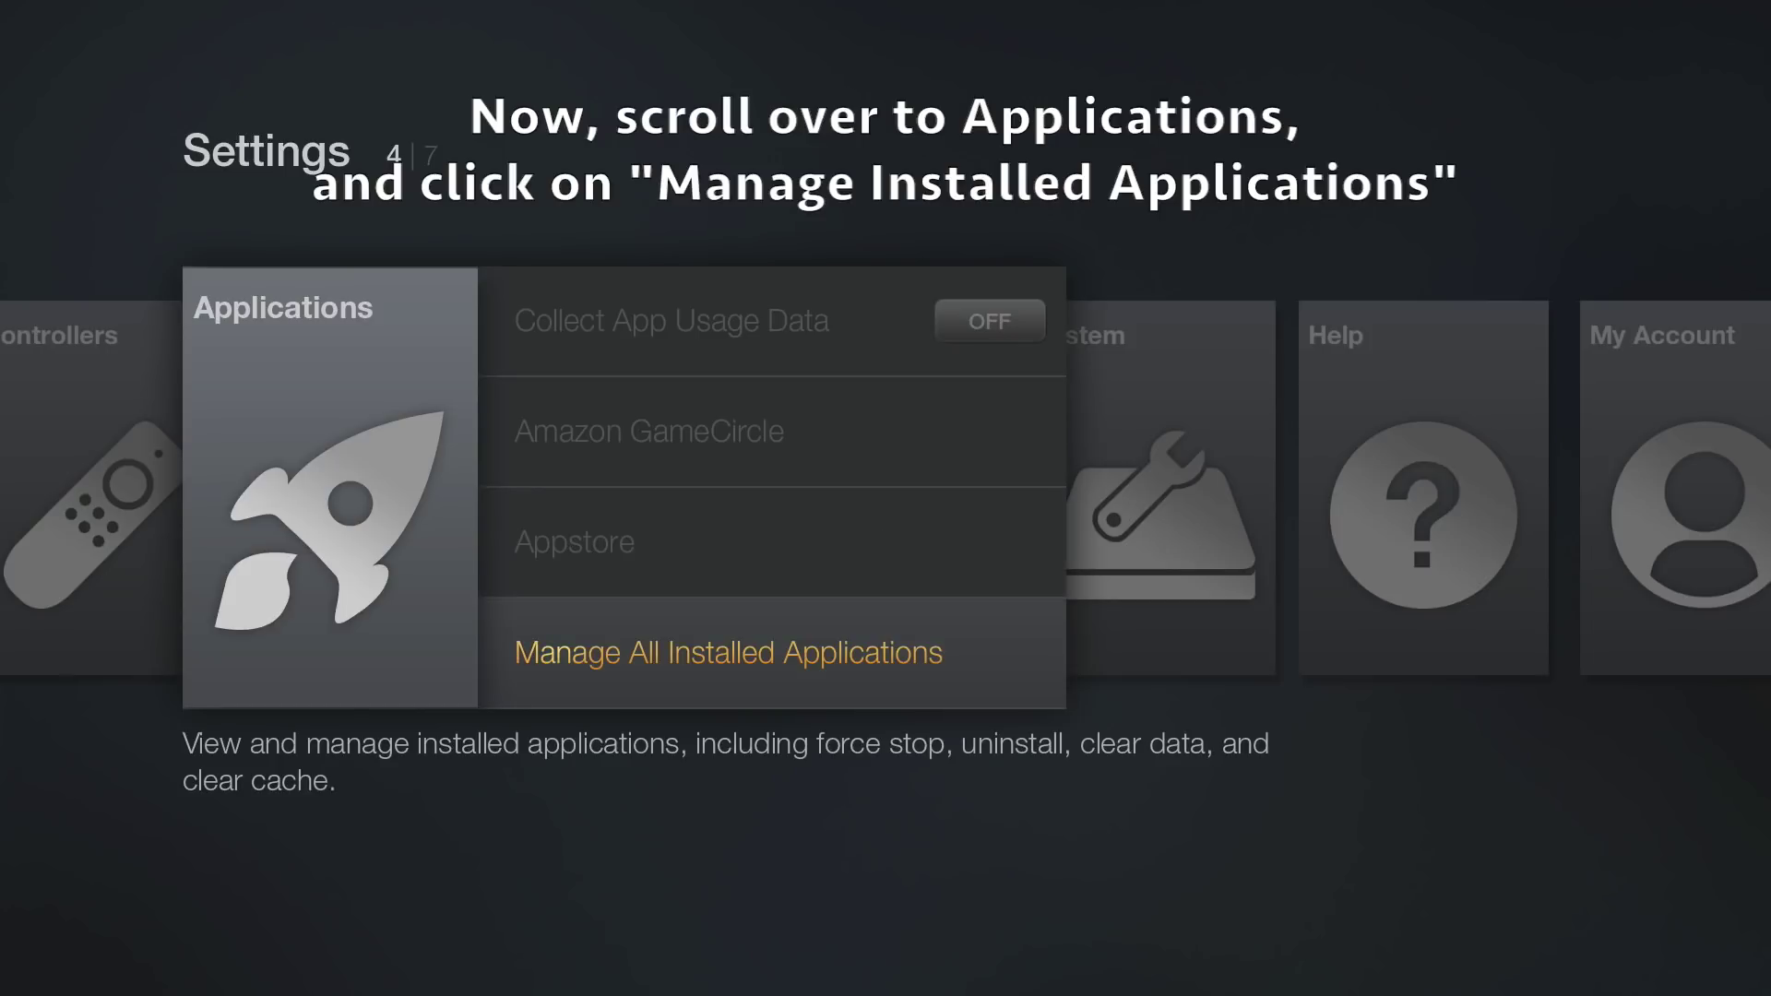
pyautogui.press('Return')
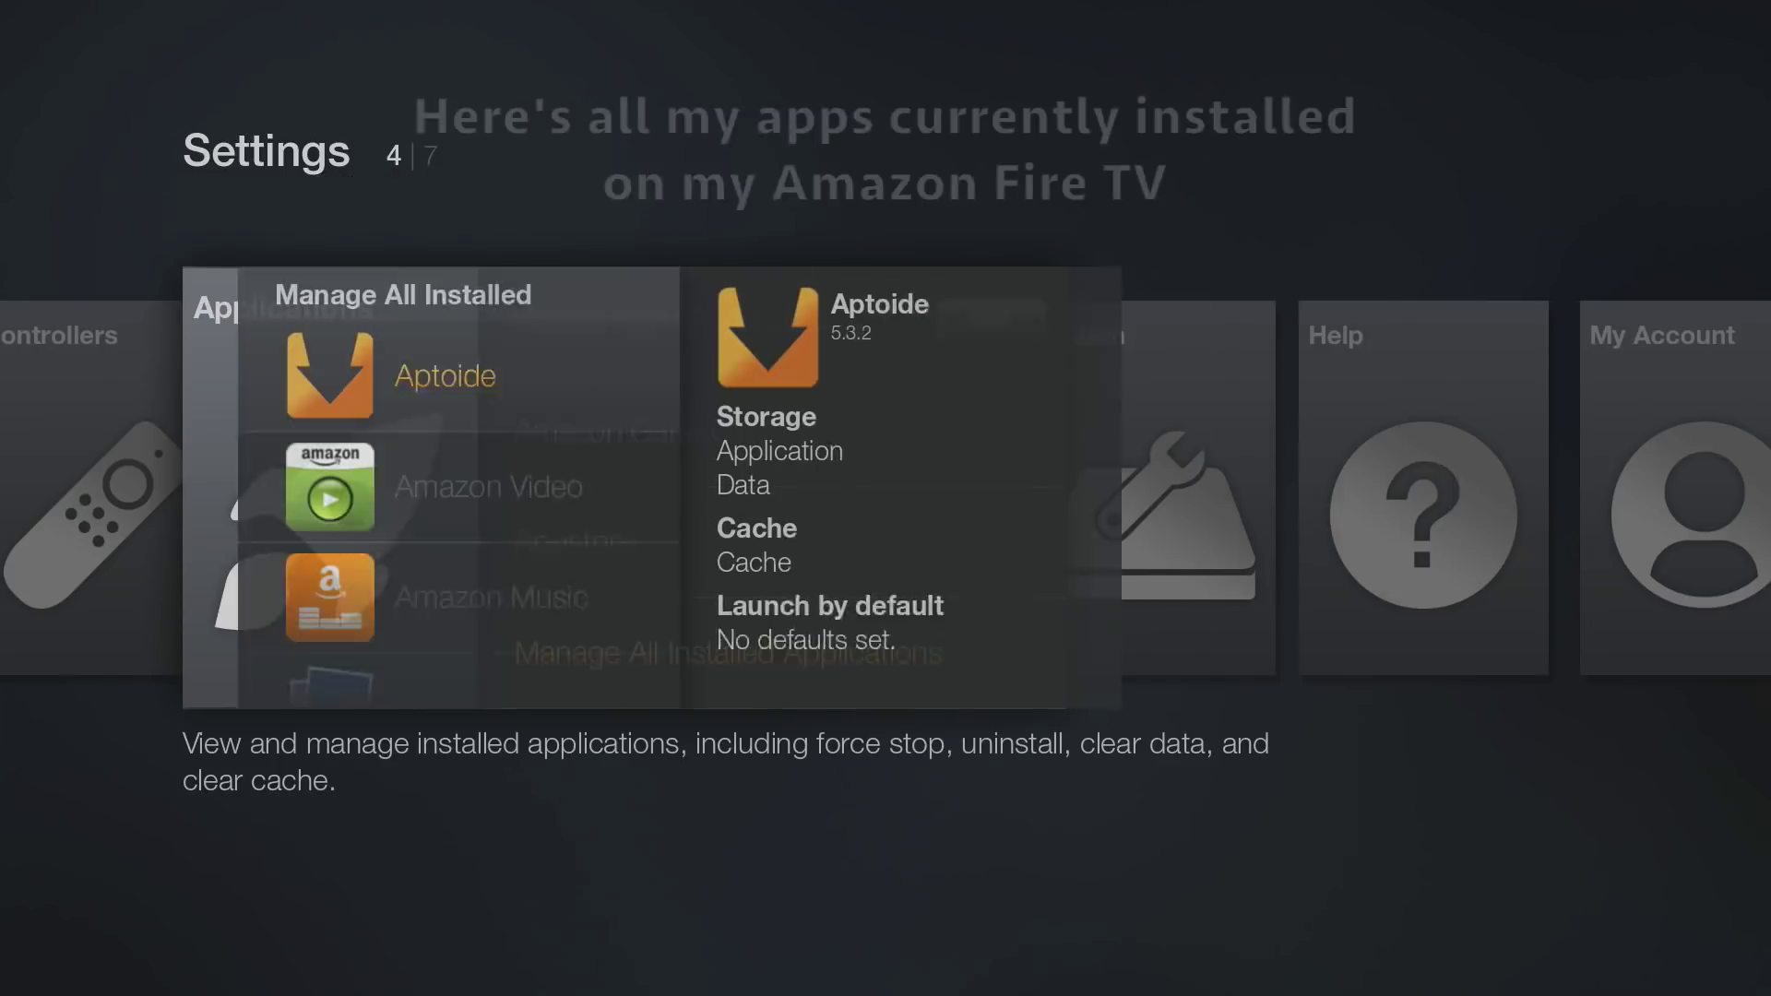
# Move down the installed apps list to XBMC, open its options and launch it
pyautogui.press('Down')
pyautogui.press('Down')
pyautogui.press('Down')
pyautogui.press('Down')
pyautogui.press('Down')
pyautogui.press('Down')
pyautogui.press('Down')
pyautogui.press('Down')
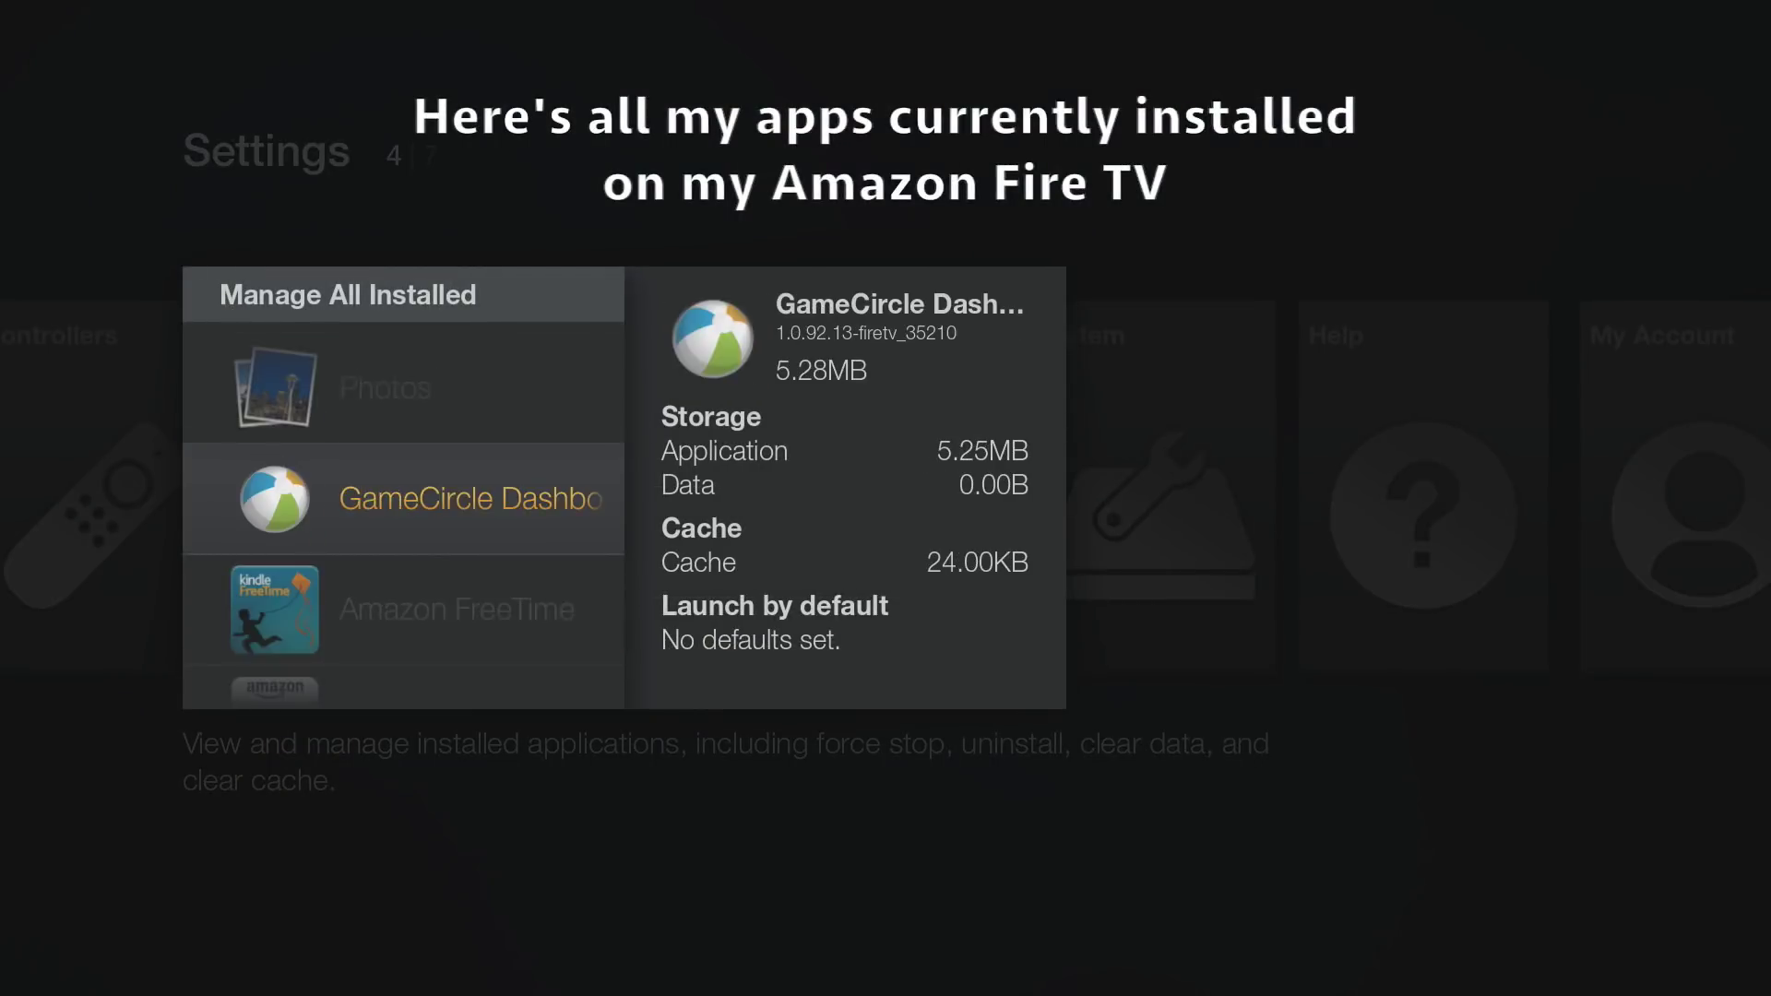
pyautogui.press('Down')
pyautogui.press('Down')
pyautogui.press('Down')
pyautogui.press('Down')
pyautogui.press('Down')
pyautogui.press('Down')
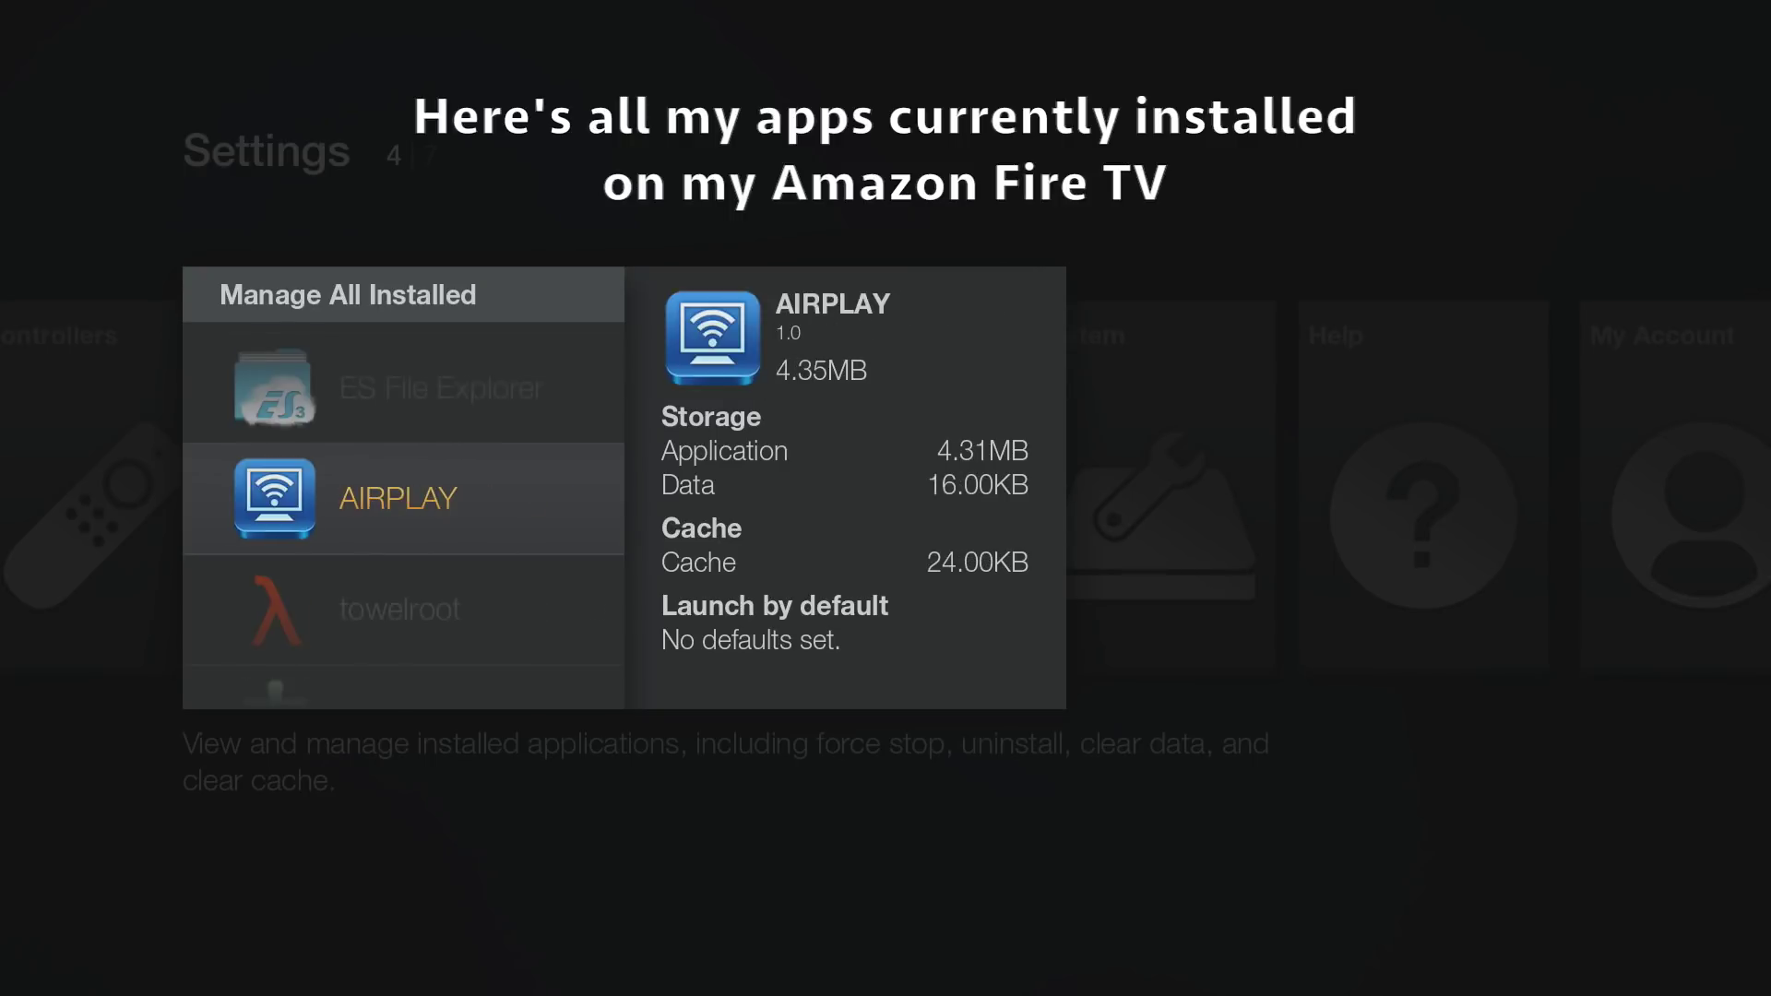
pyautogui.press('Down')
pyautogui.press('Down')
pyautogui.press('Down')
pyautogui.press('Down')
pyautogui.press('Down')
pyautogui.press('Down')
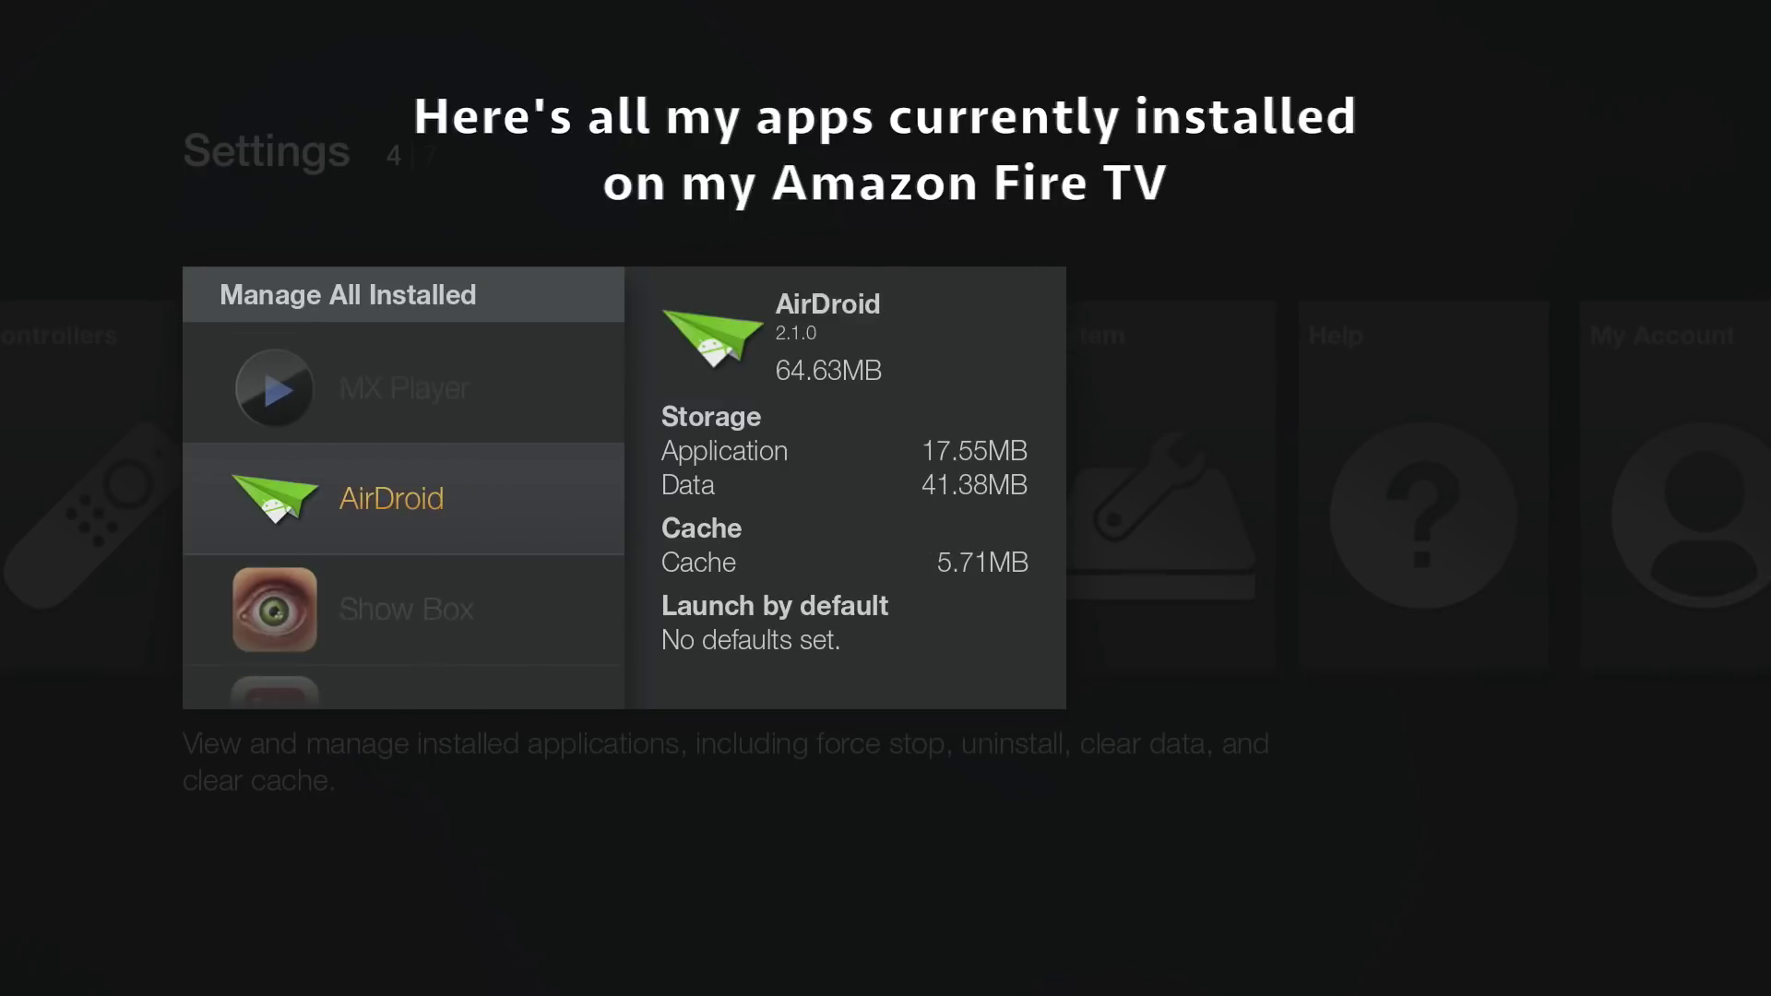
pyautogui.press('Down')
pyautogui.press('Down')
pyautogui.press('Down')
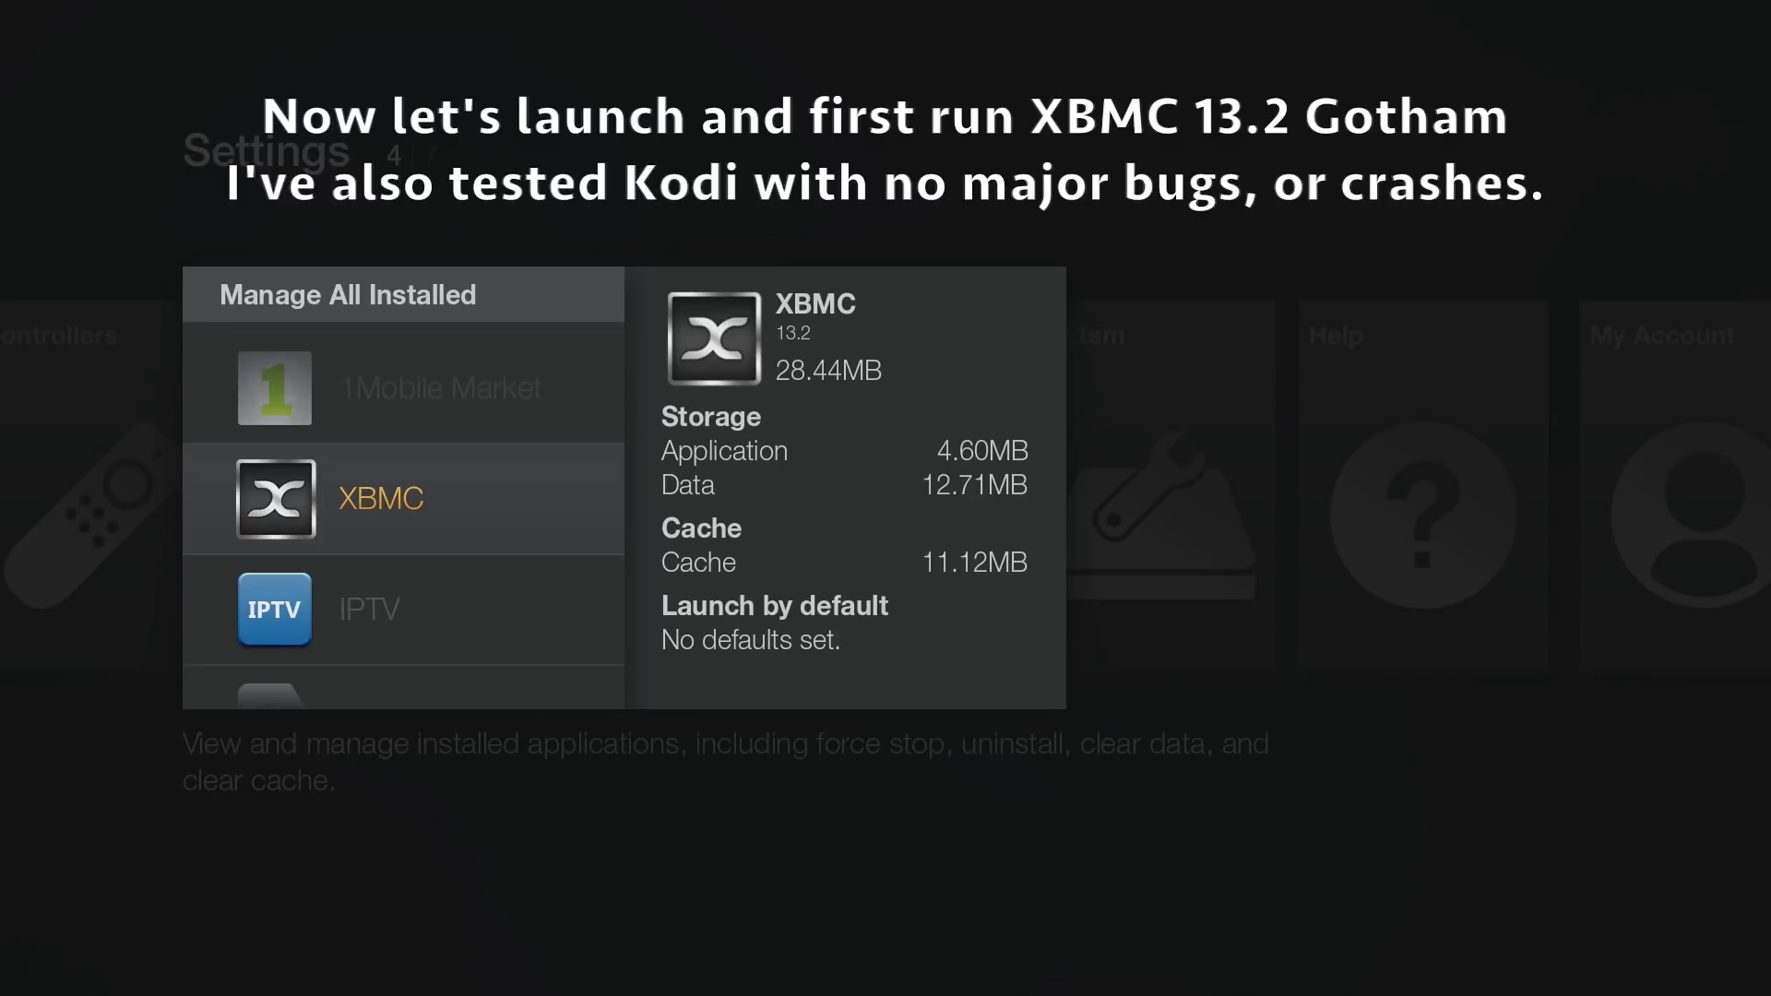
pyautogui.press('Return')
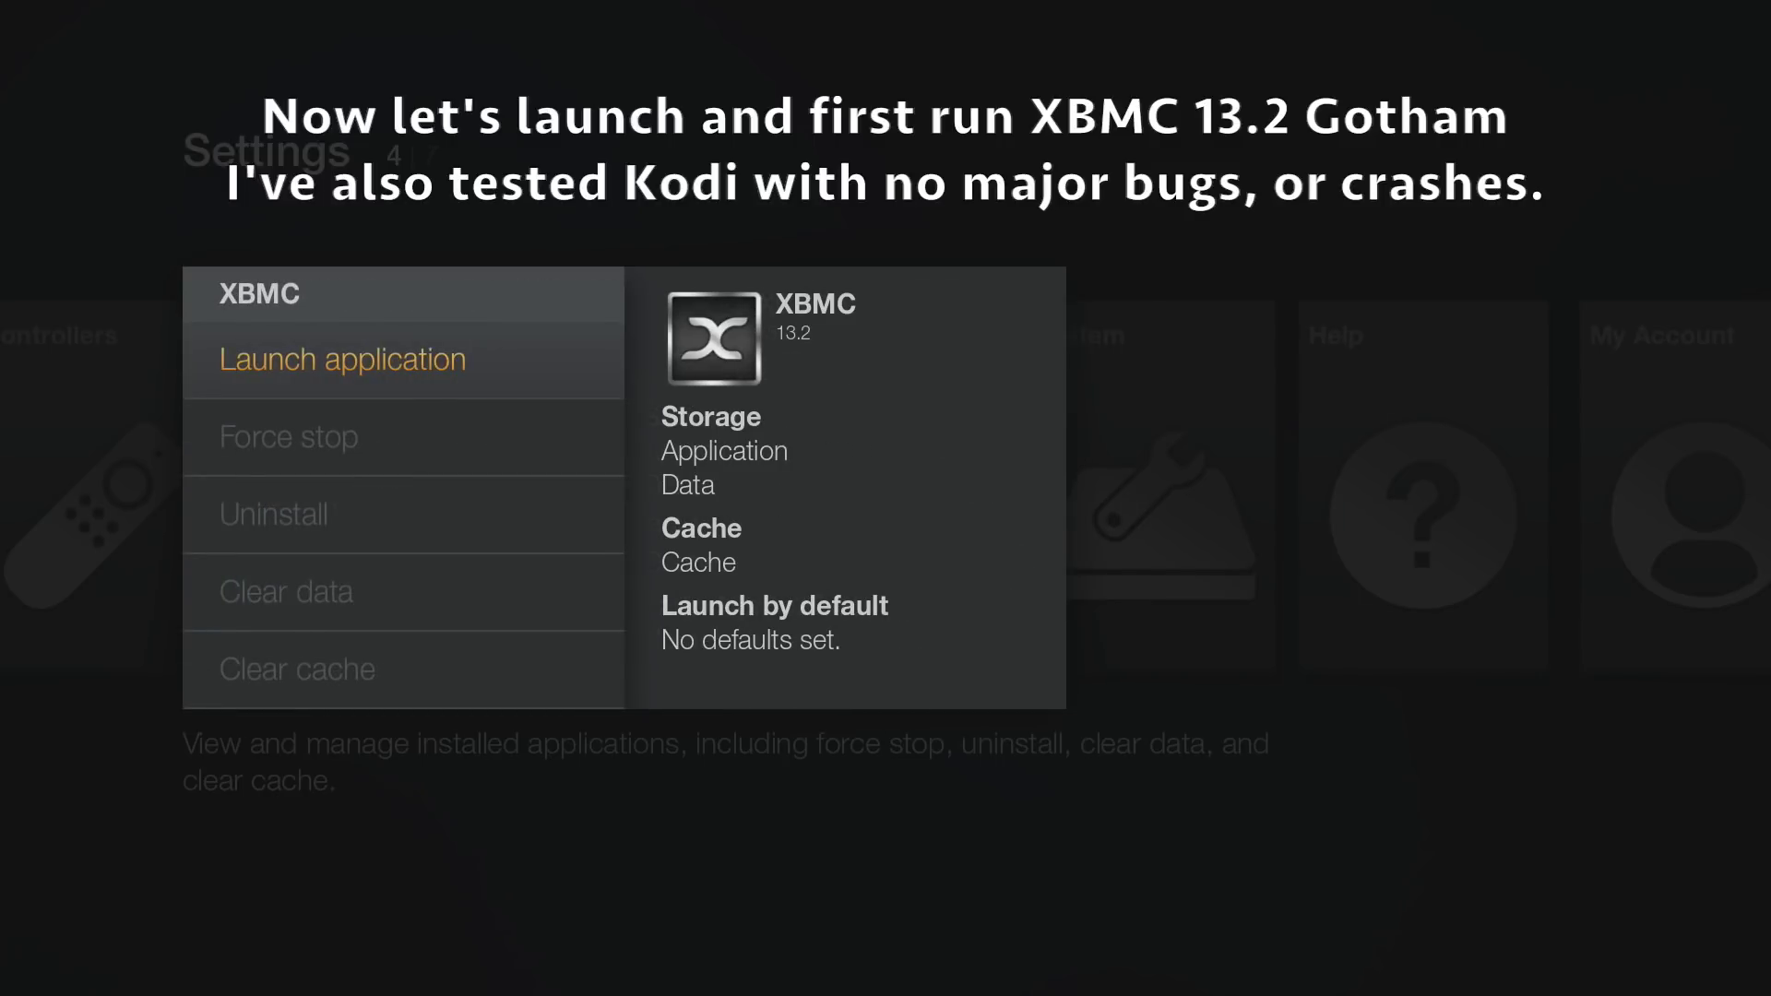
pyautogui.press('Return')
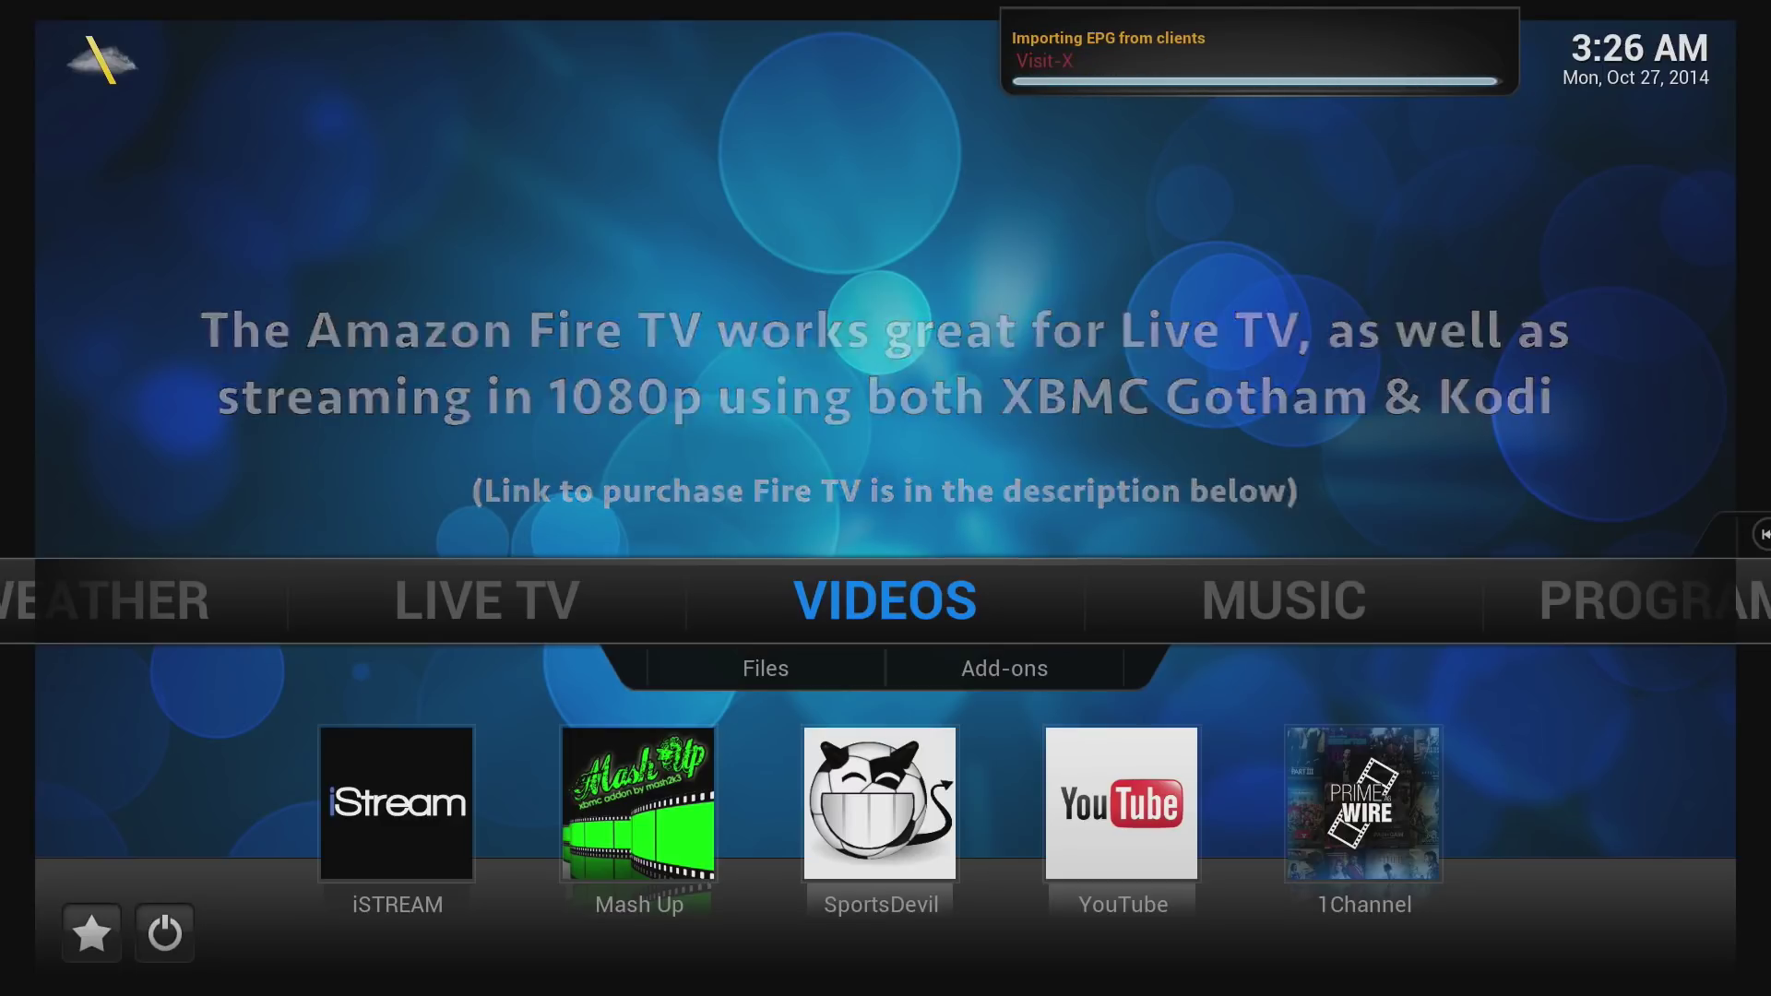
# After XBMC's first-run setup, quit XBMC through the power option on its home screen
pyautogui.press('Down')
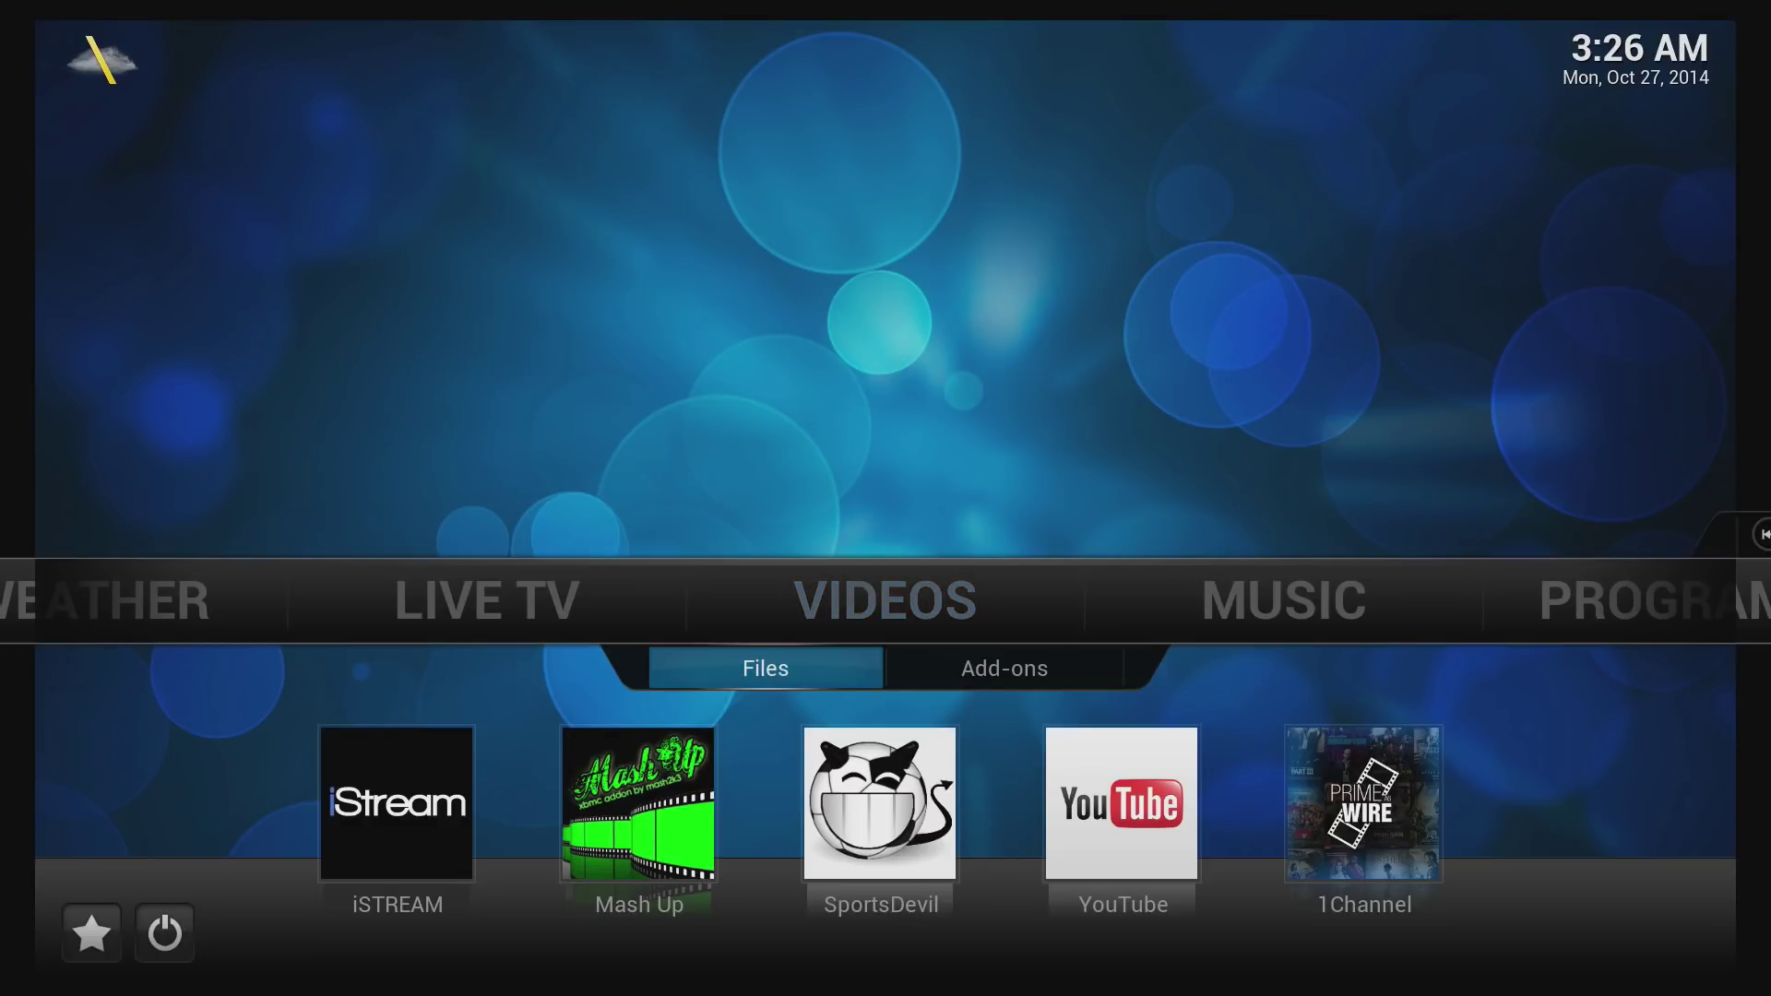
pyautogui.press('Down')
pyautogui.press('Down')
pyautogui.press('Return')
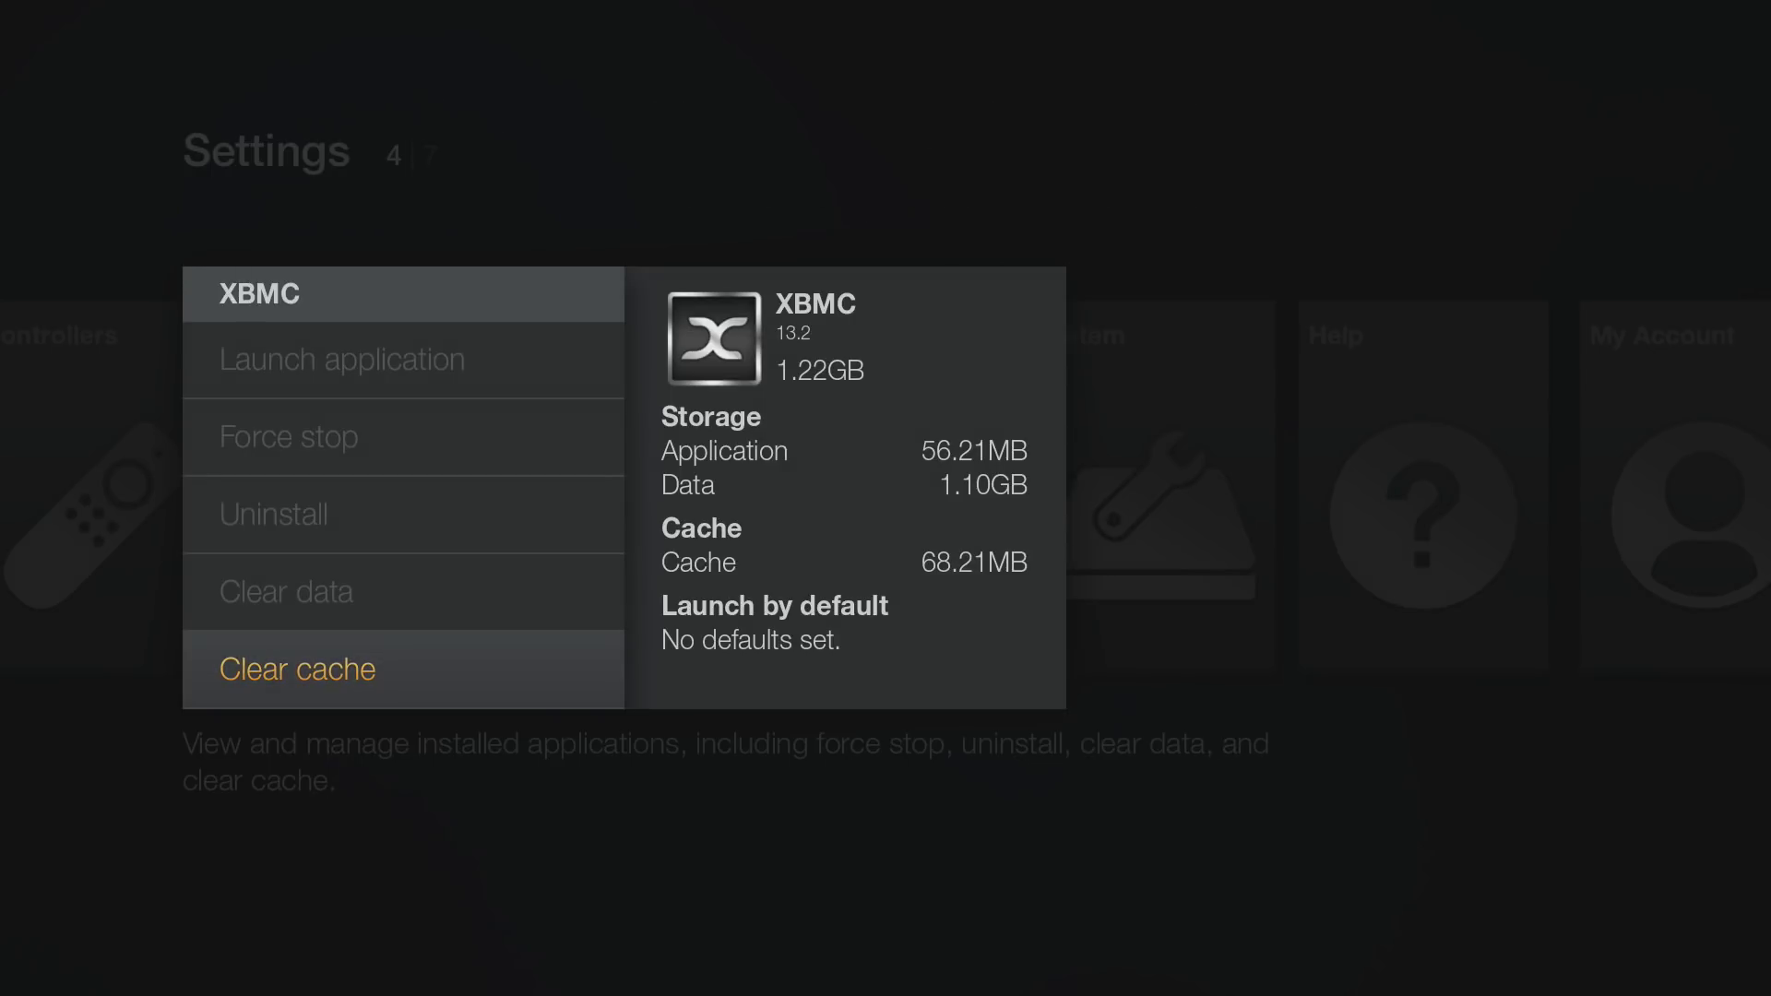
# Leave the XBMC app details and open System > Developer Options in Fire TV Settings
pyautogui.press('Down')
pyautogui.press('Escape')
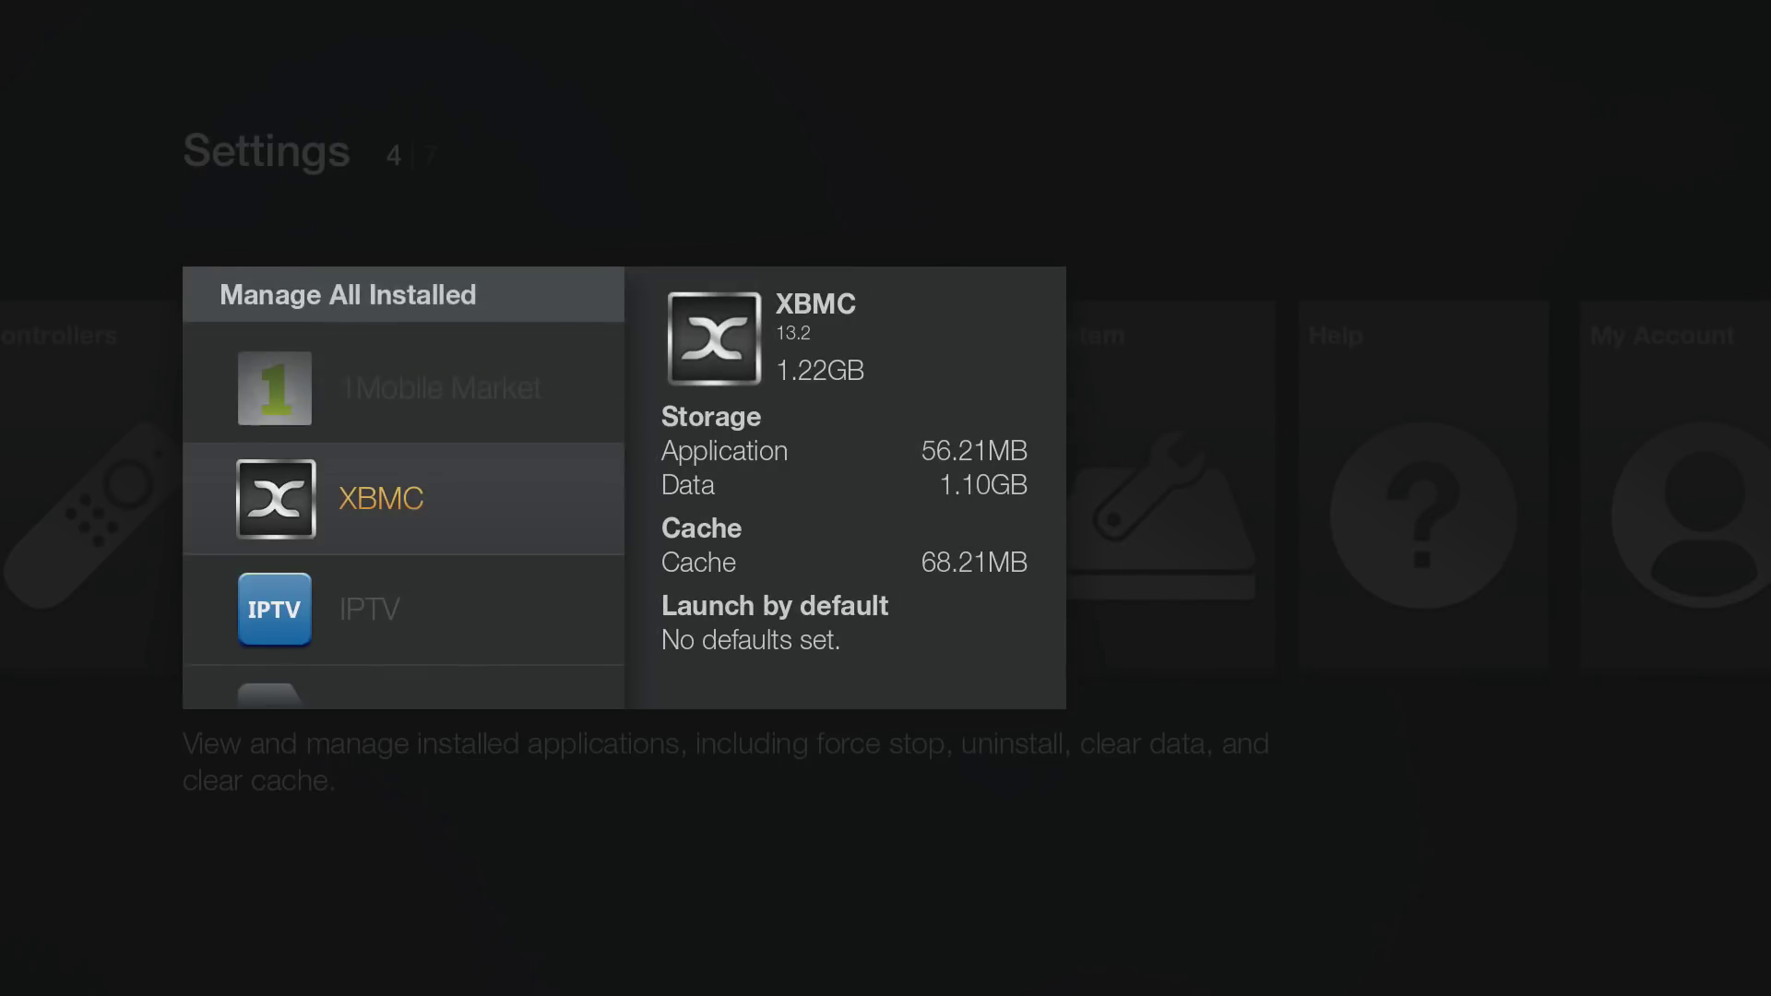
pyautogui.press('Escape')
pyautogui.press('Escape')
pyautogui.press('Right')
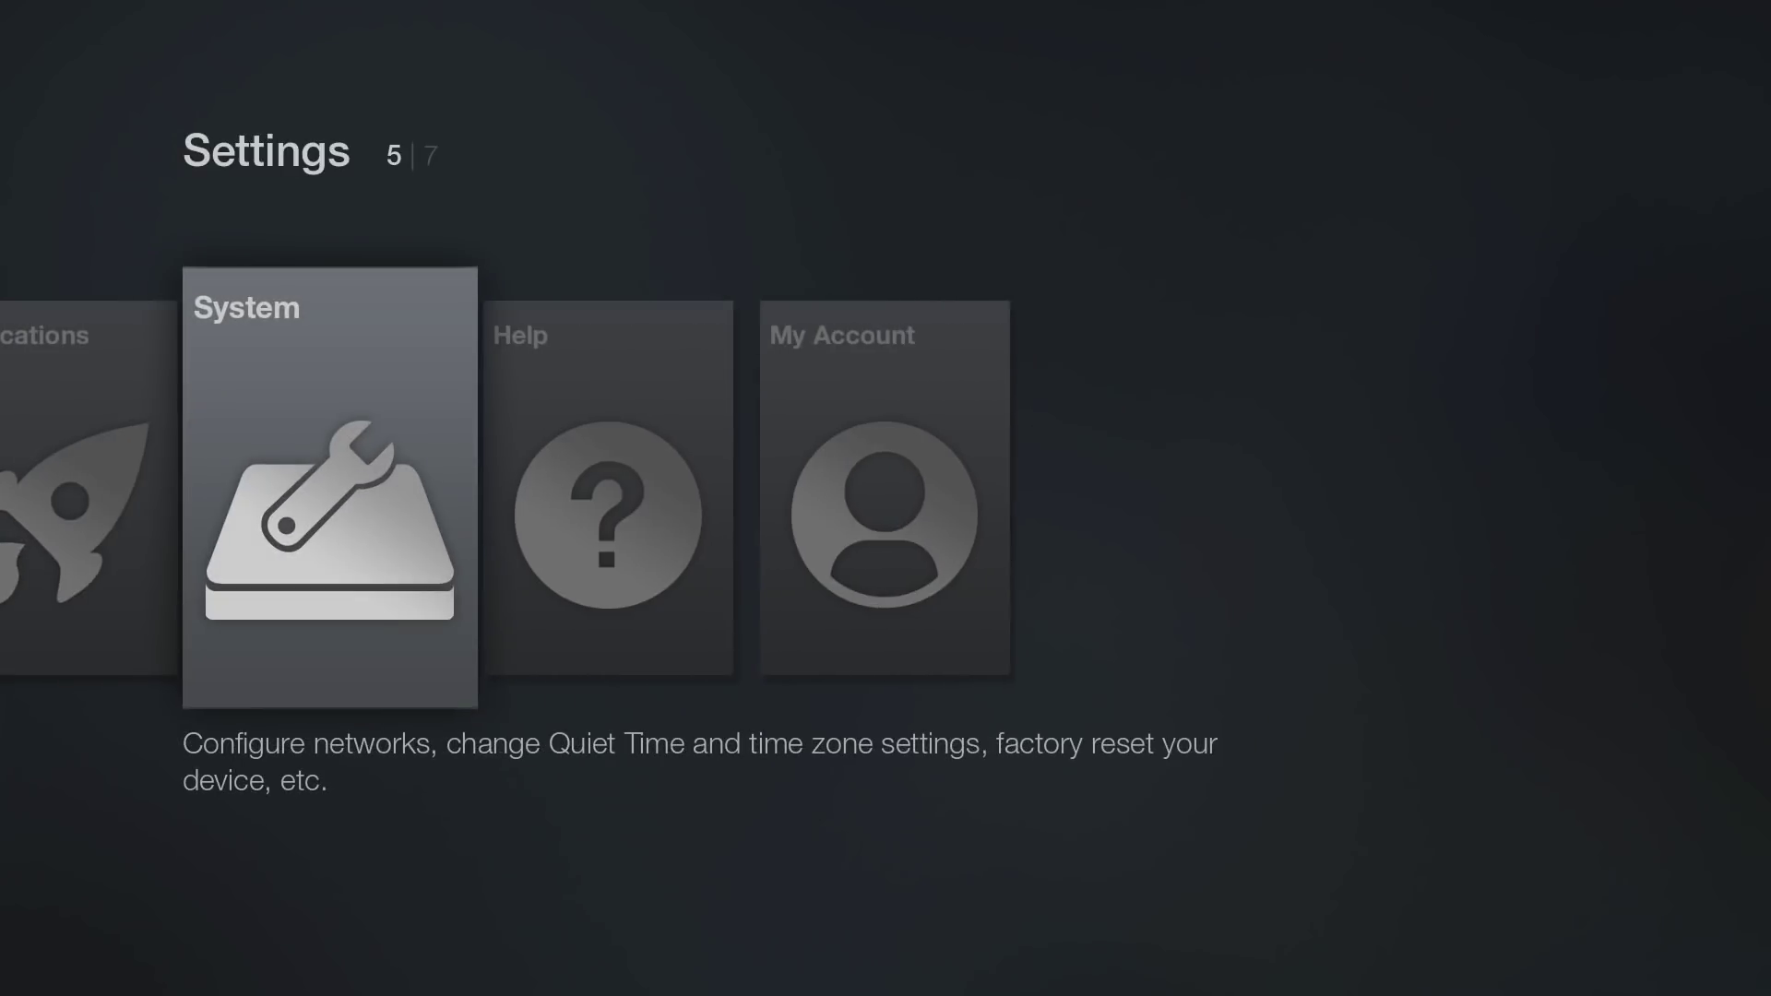
pyautogui.press('Return')
pyautogui.press('Down')
pyautogui.press('Down')
pyautogui.press('Down')
pyautogui.press('Down')
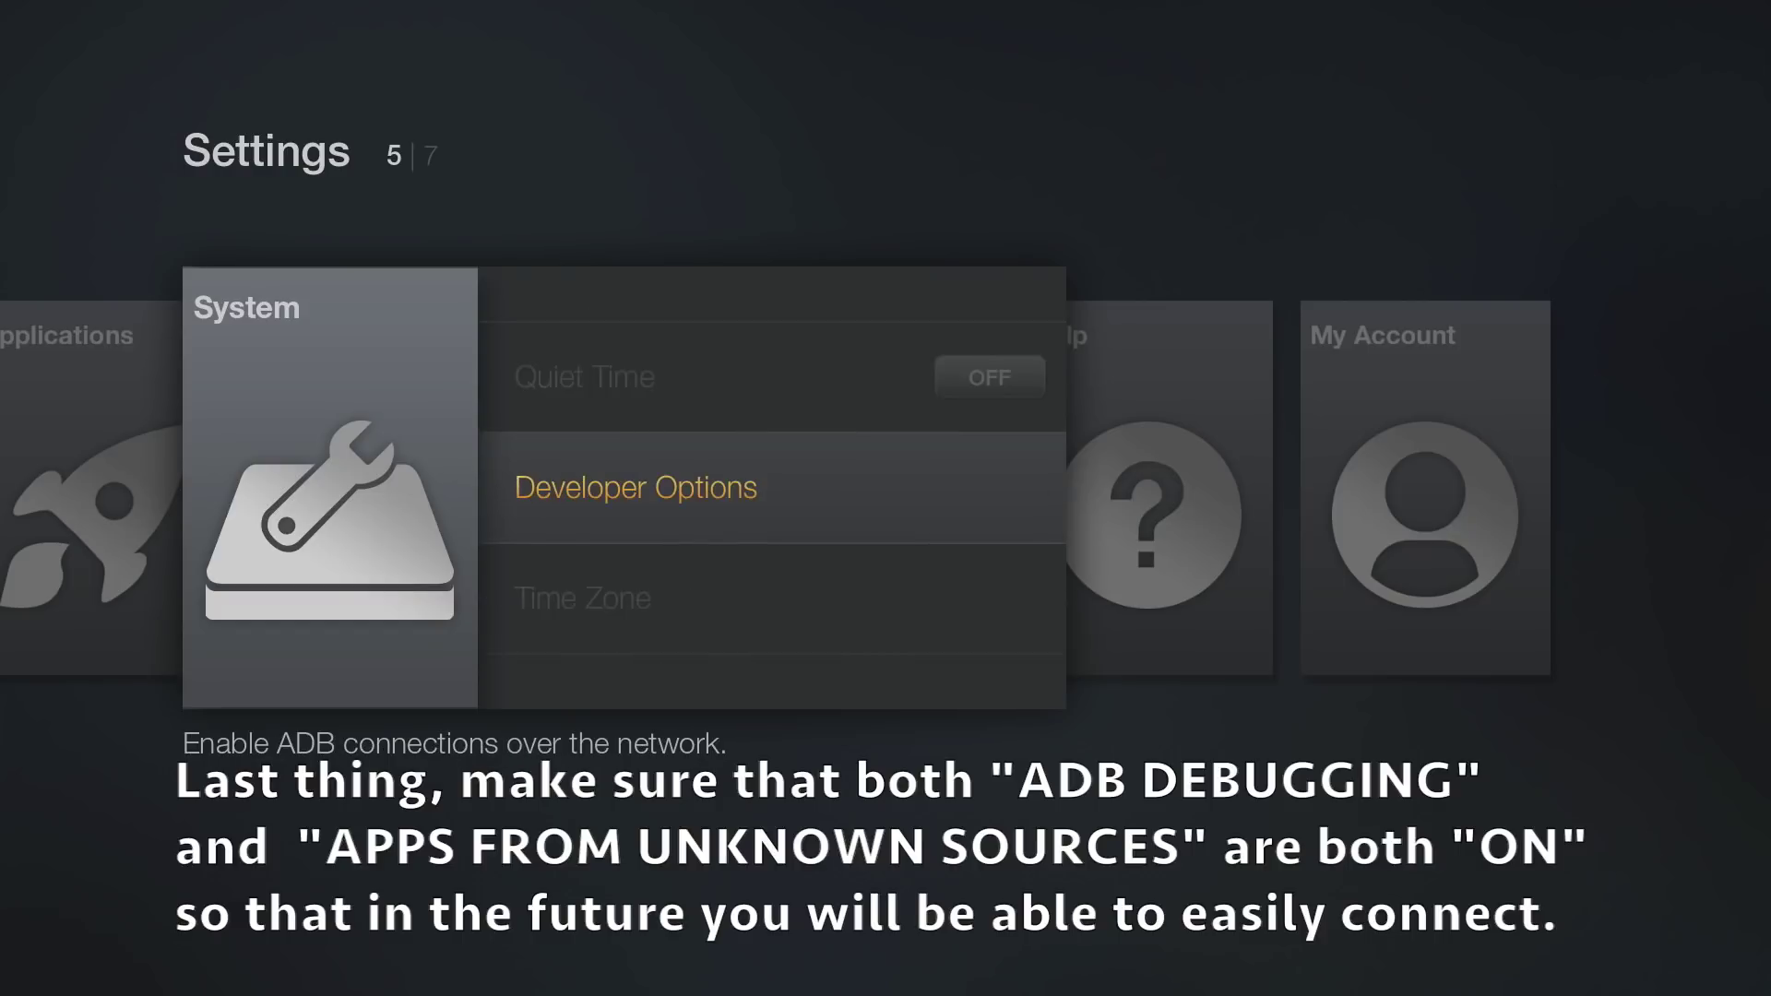
pyautogui.press('Up')
pyautogui.press('Return')
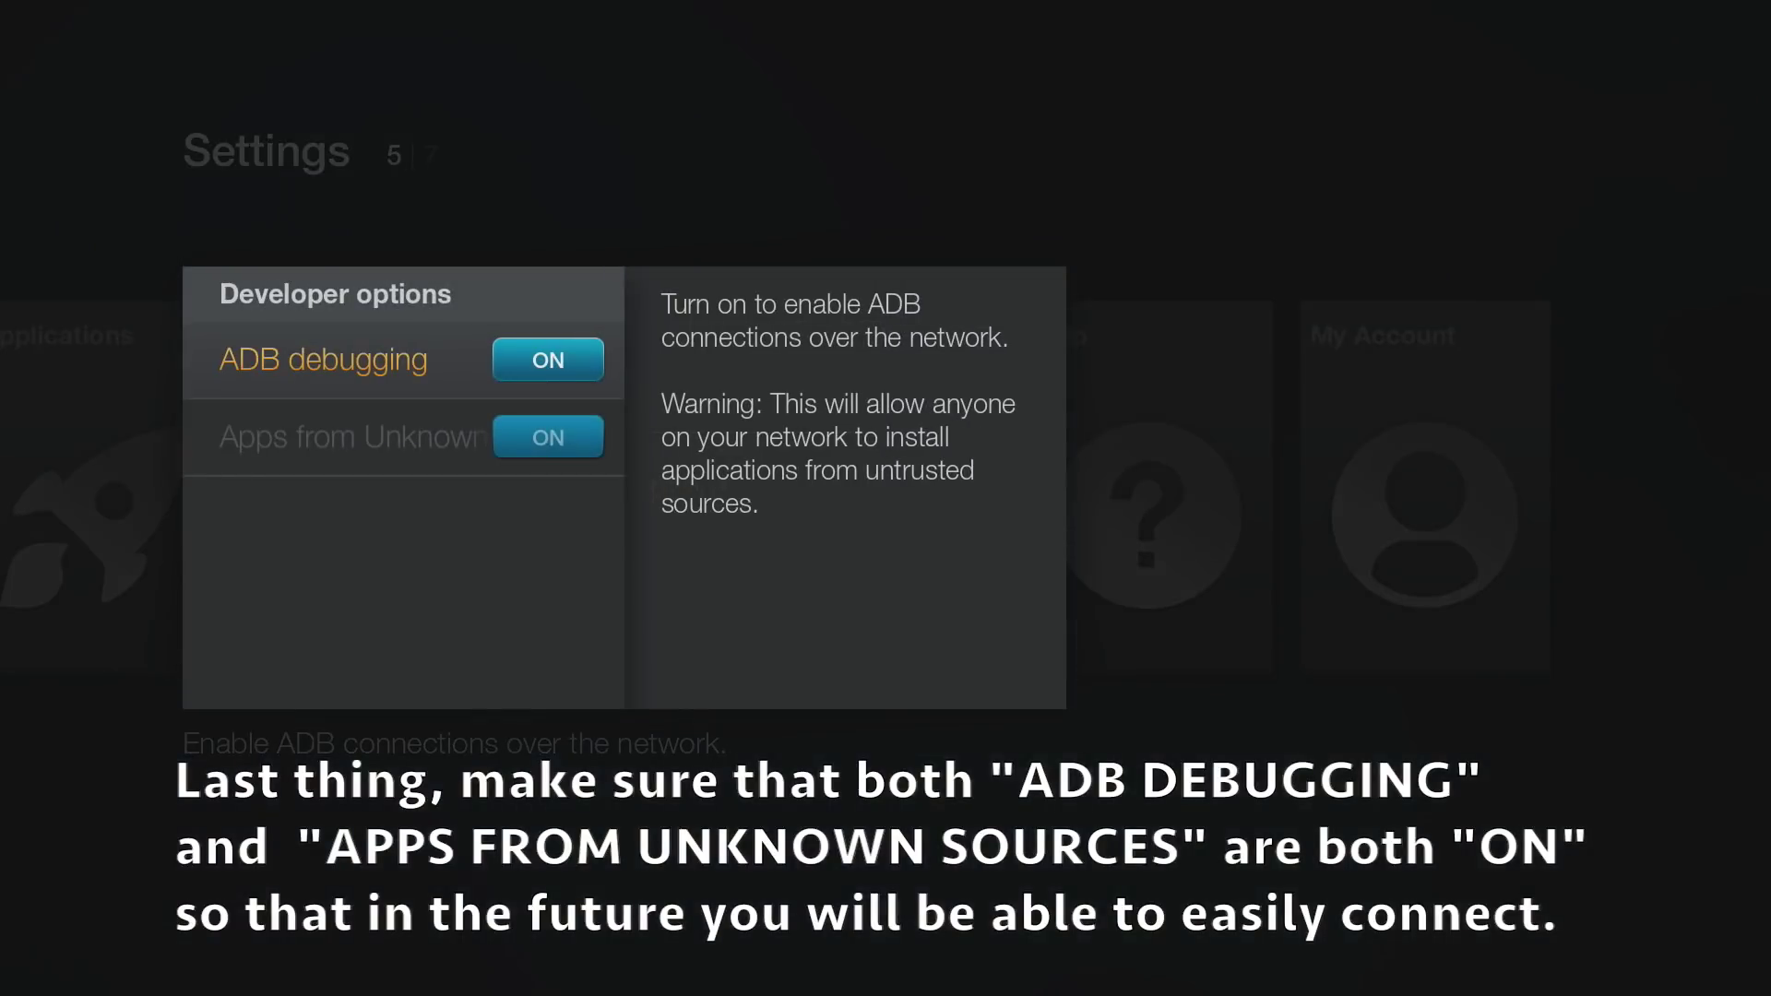
# Confirm ADB debugging and Apps from Unknown Sources are ON, then return to the first Settings category
pyautogui.press('Down')
pyautogui.press('Up')
pyautogui.press('Escape')
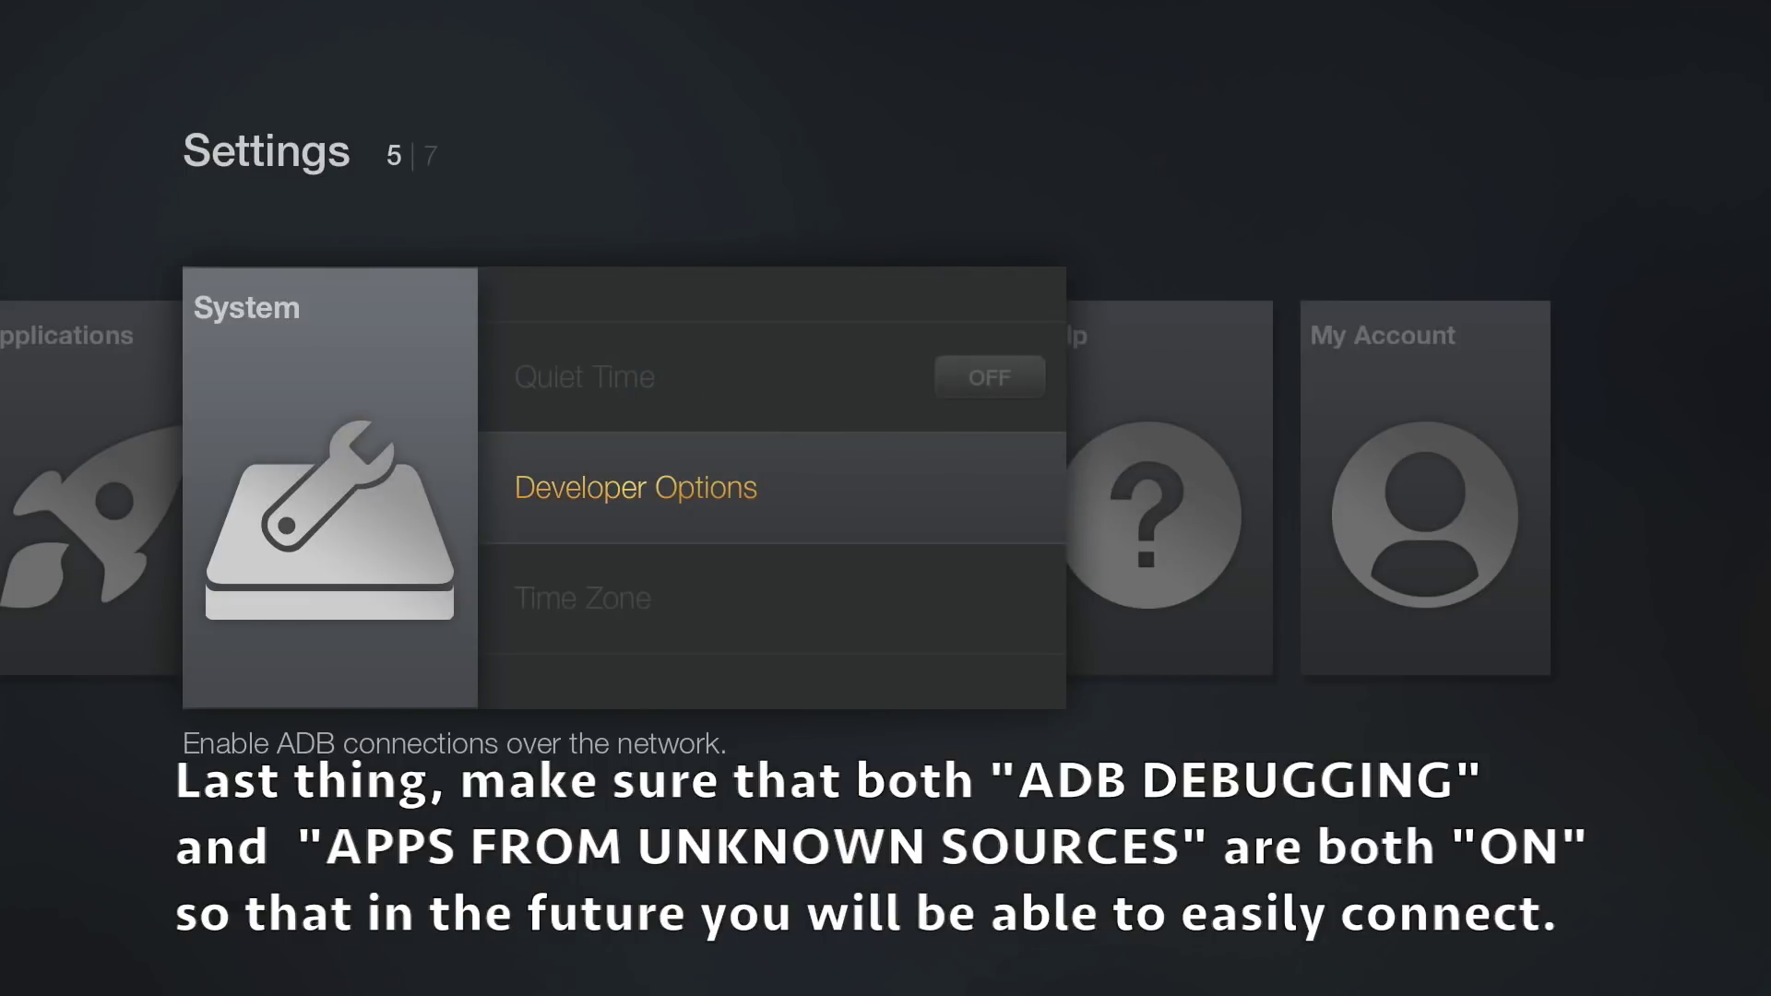
pyautogui.press('Escape')
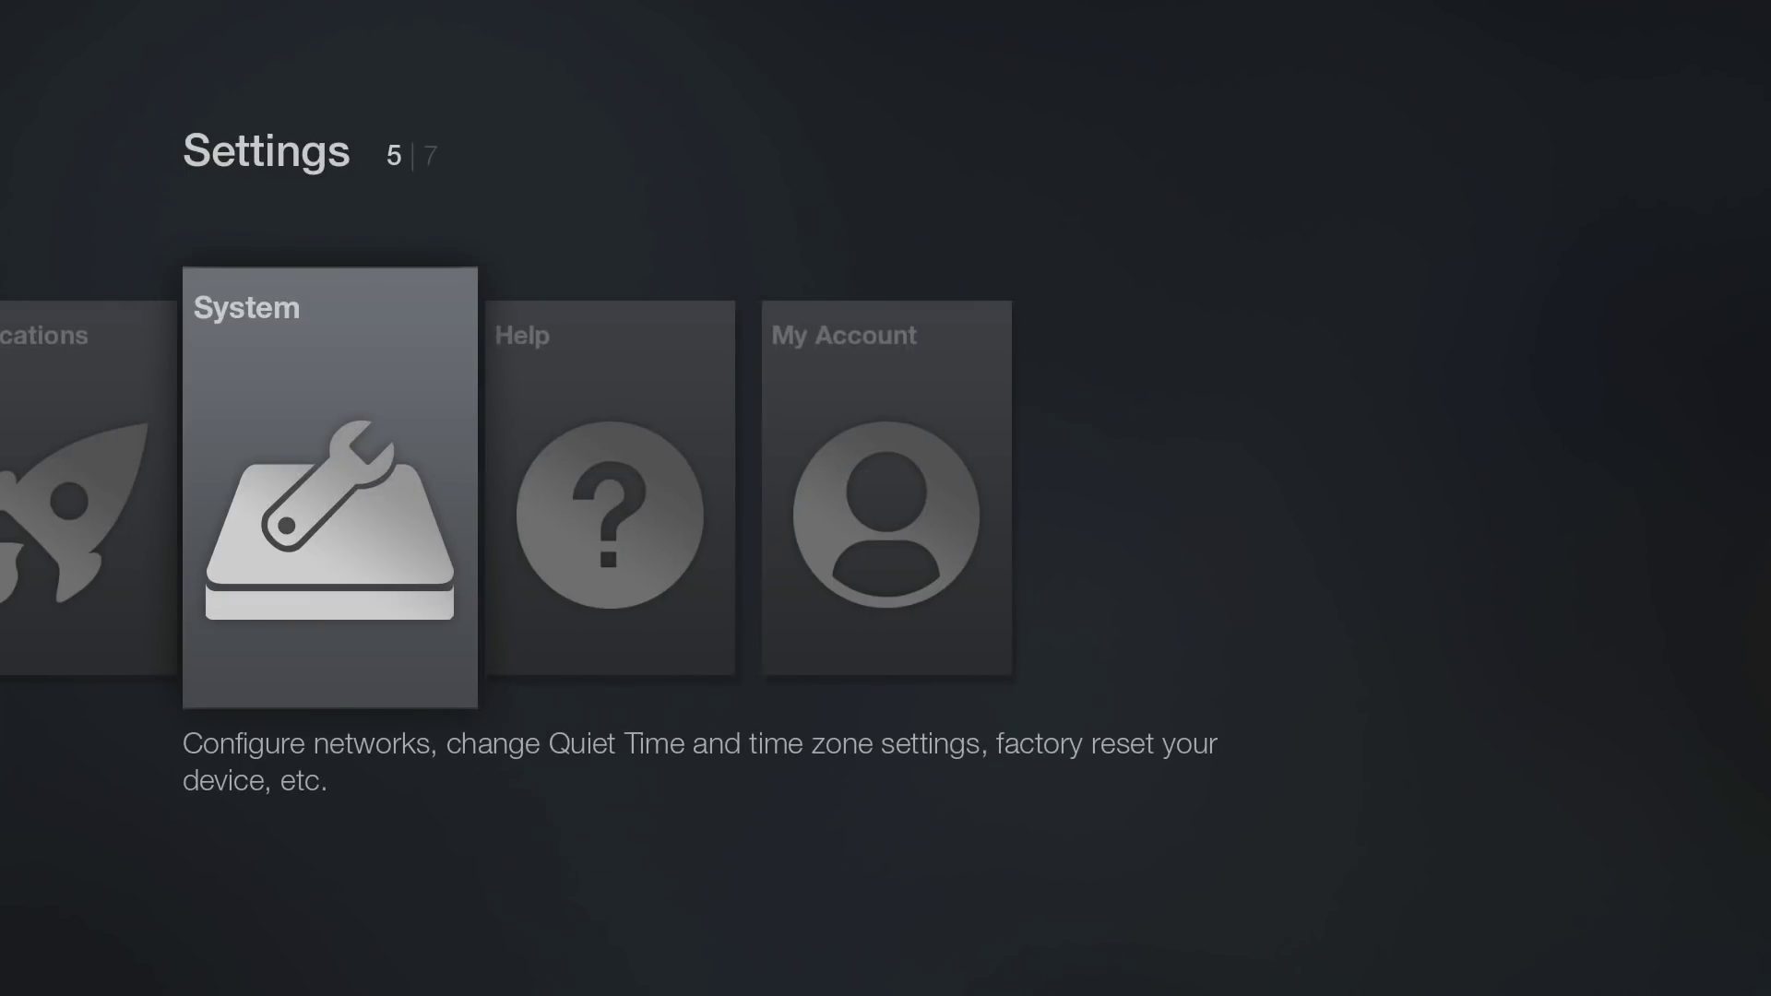
pyautogui.press('Left')
pyautogui.press('Left')
pyautogui.press('Left')
pyautogui.press('Left')
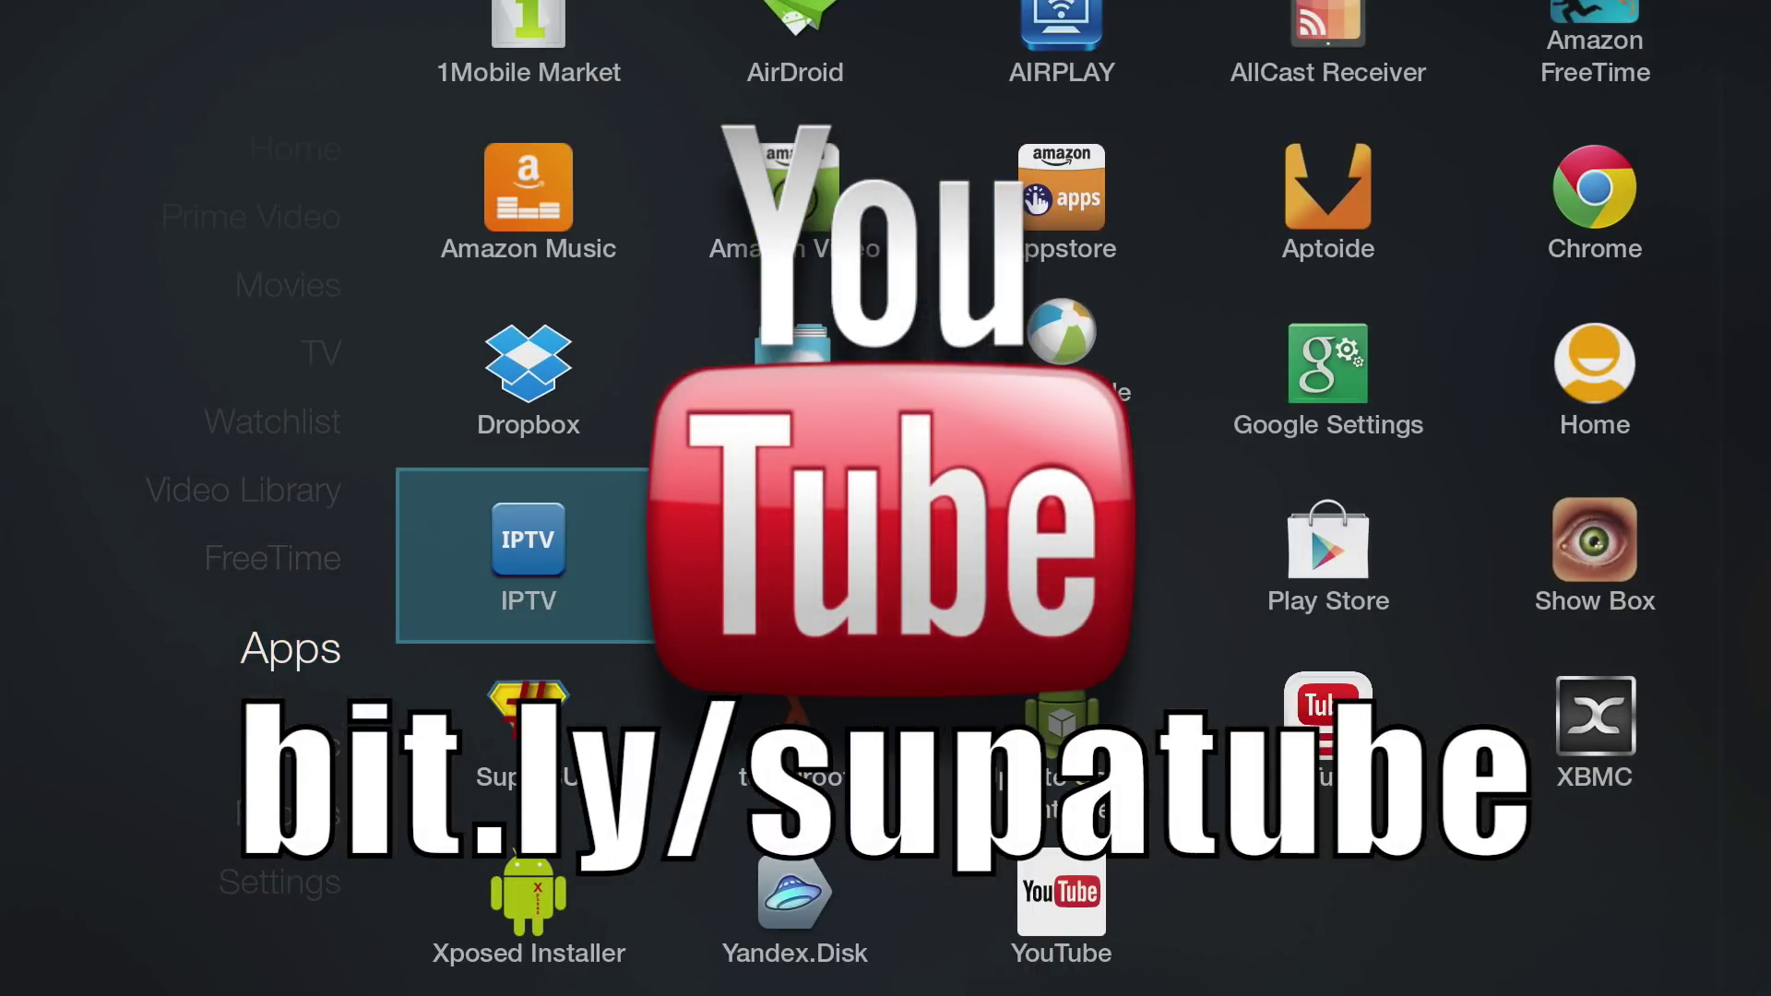
# Move focus to the top row of the Apps grid listing the sideloaded XBMC
pyautogui.press('Up')
pyautogui.press('Up')
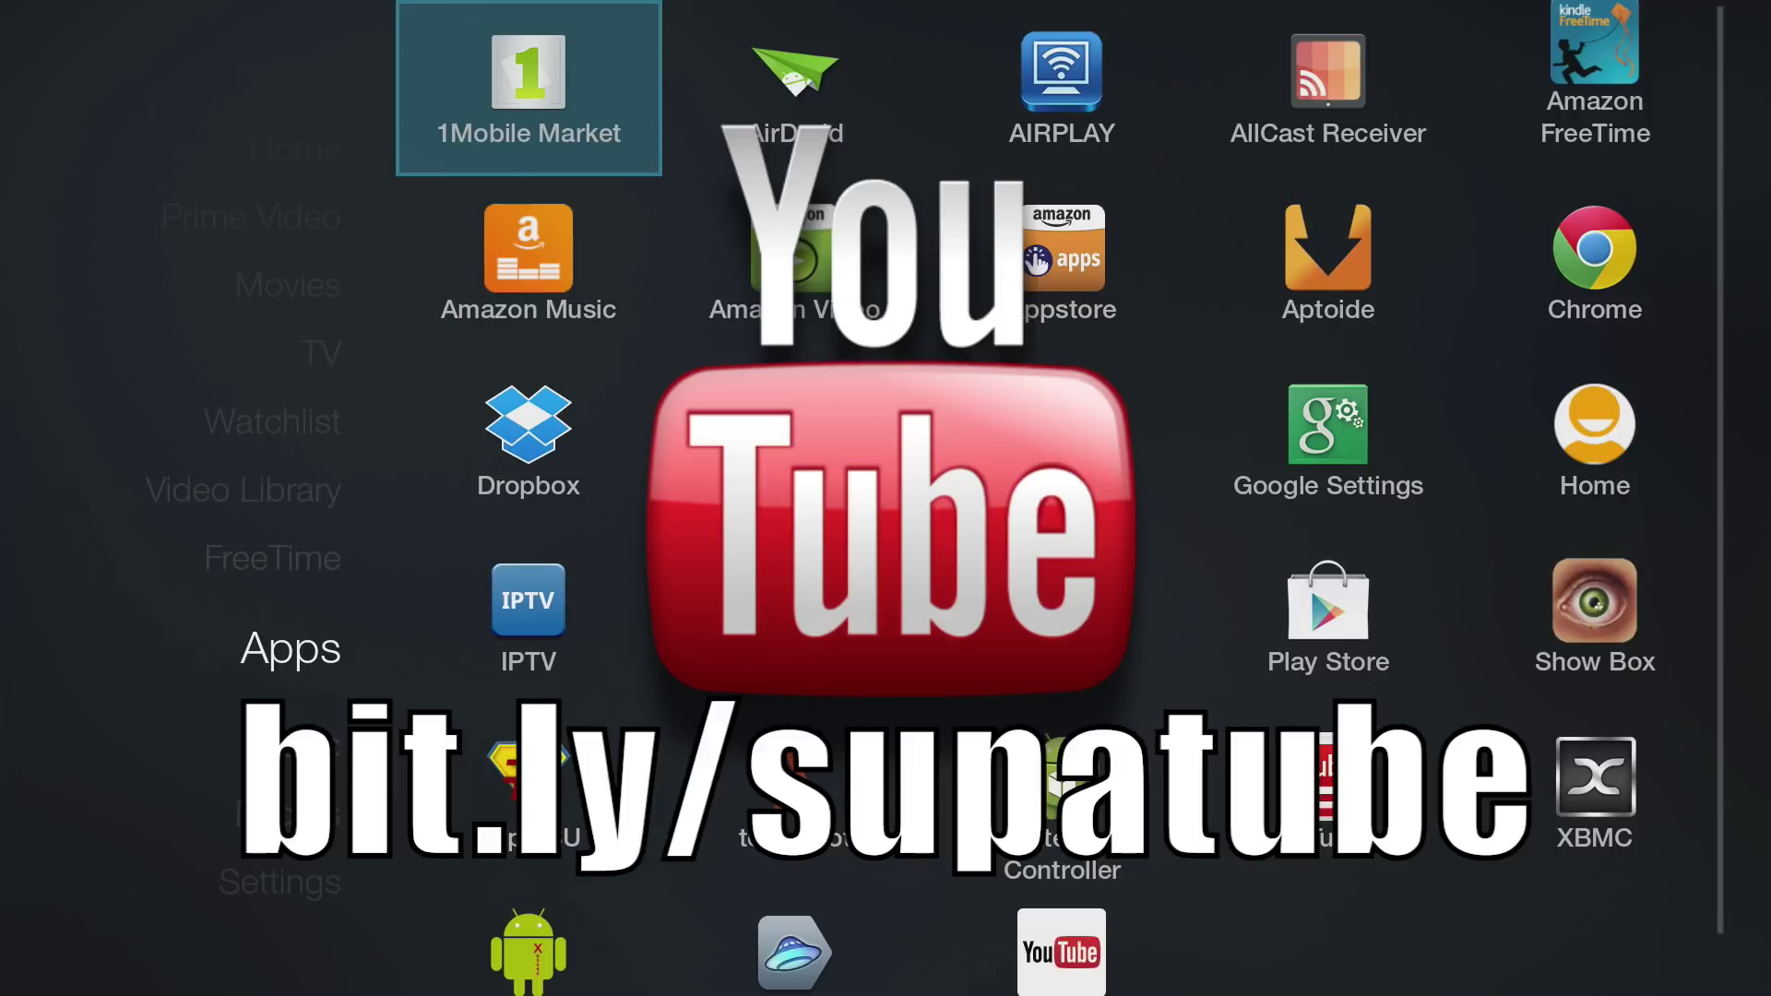